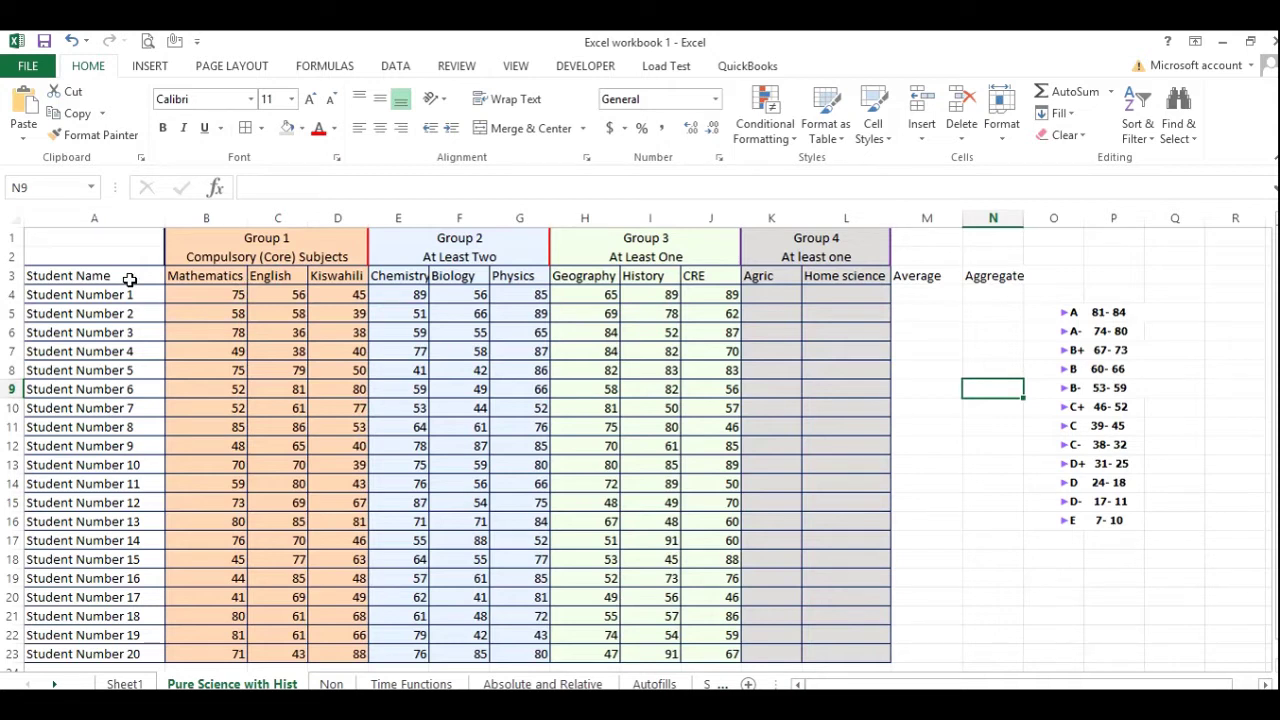
- Review the student names list and the Group 1 and Compulsory (Core) Subjects headings
left_click_drag(109, 292, 105, 577)
left_click(92, 462)
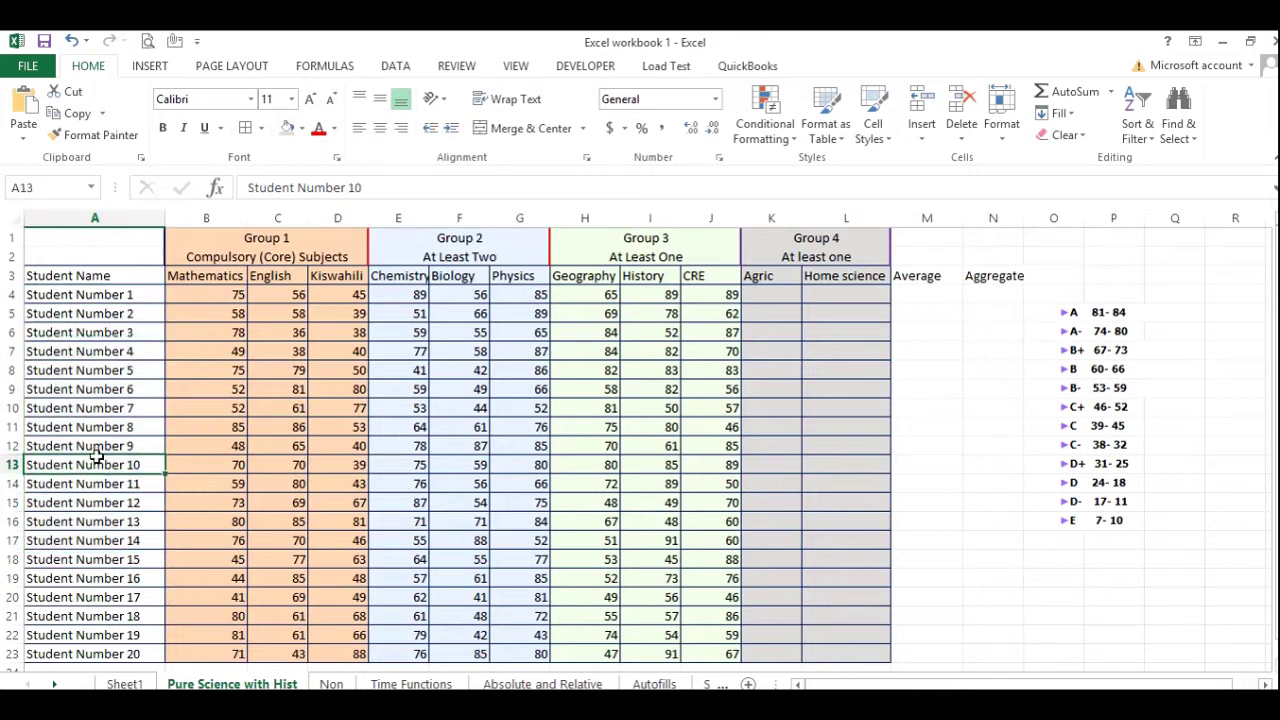
left_click(244, 238)
left_click(244, 257)
left_click(254, 240)
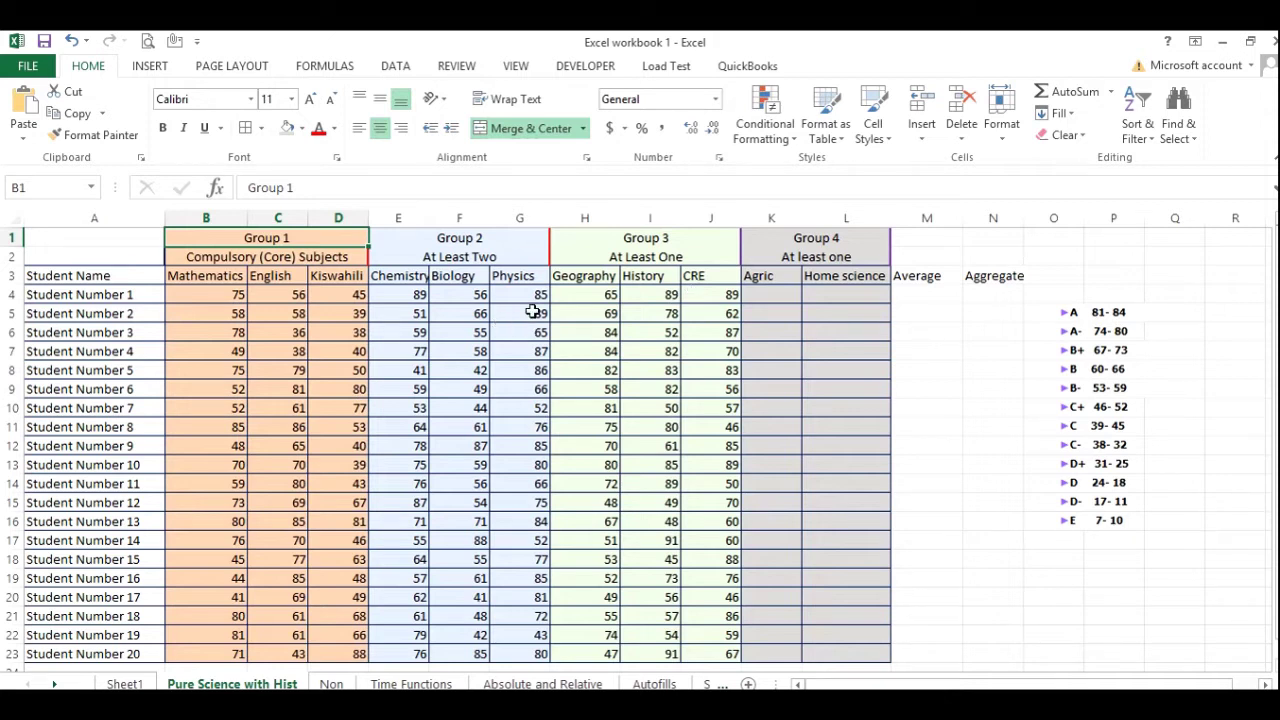
- Check Student Number 1's marks across Groups 1–3 and the first Average cell
left_click_drag(580, 219, 627, 304)
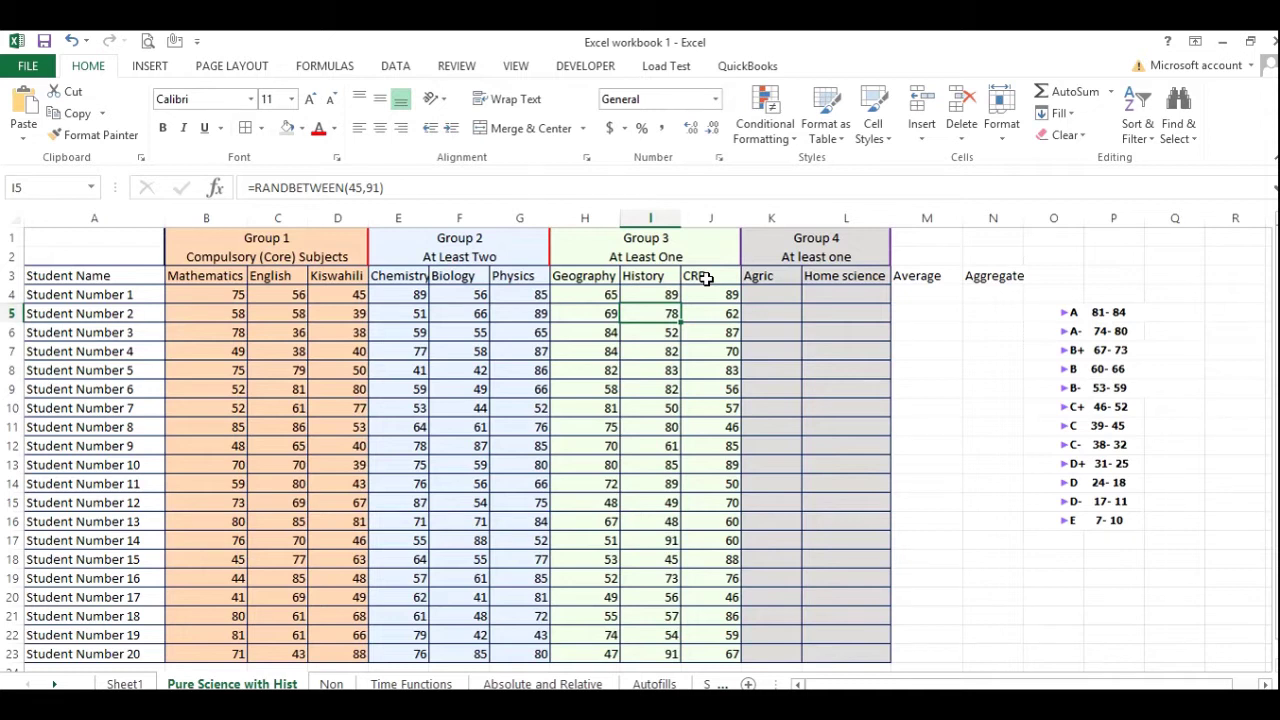
left_click(906, 291)
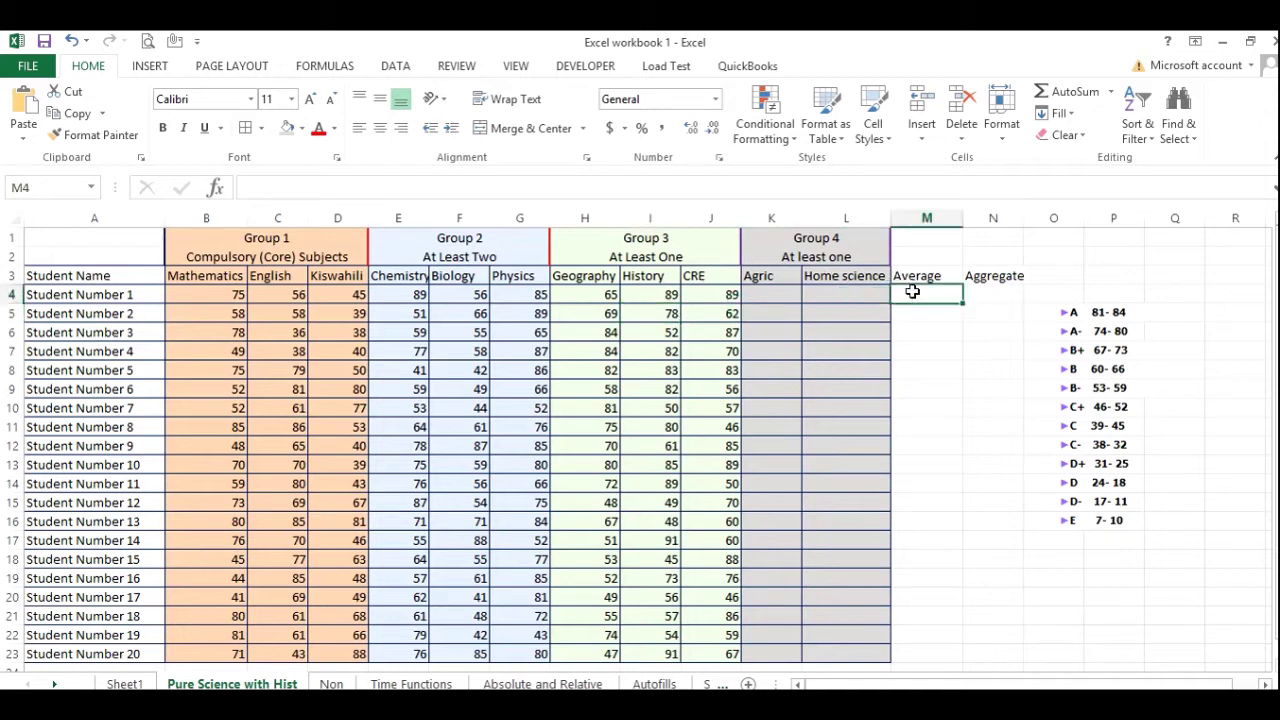
left_click(231, 295)
left_click(270, 295)
left_click(340, 293)
left_click(410, 293)
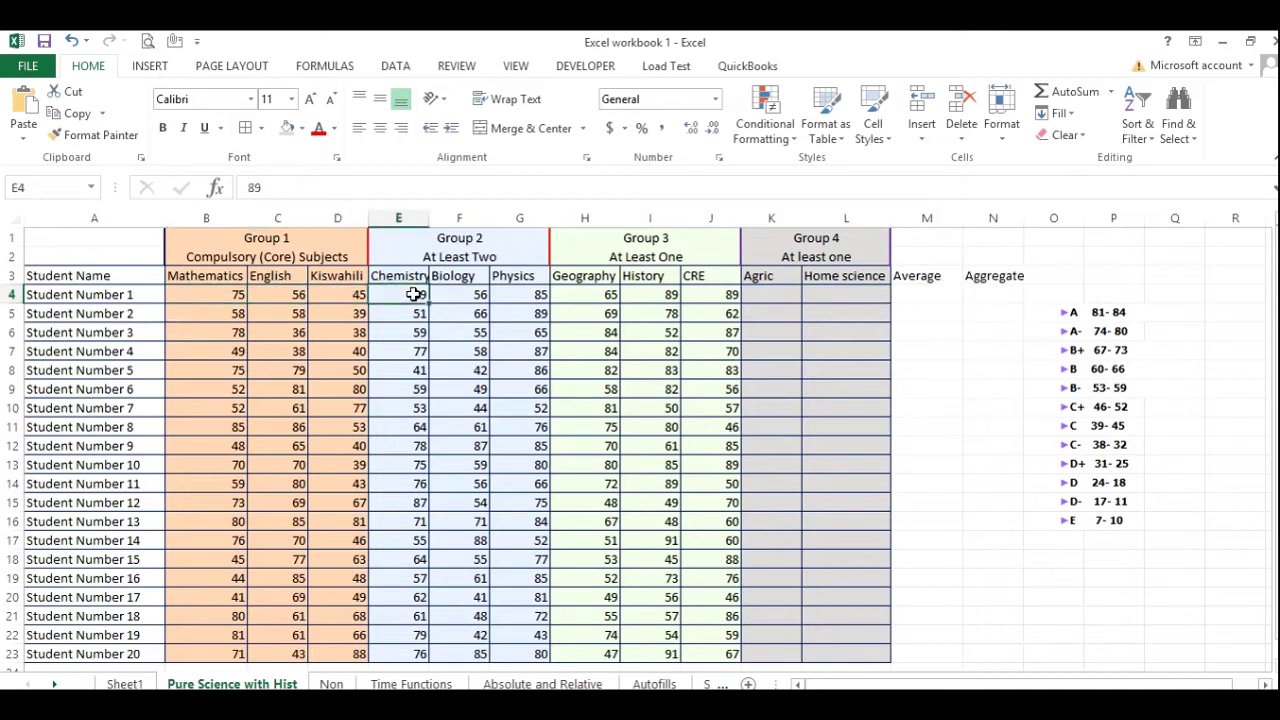
left_click(468, 295)
left_click(530, 293)
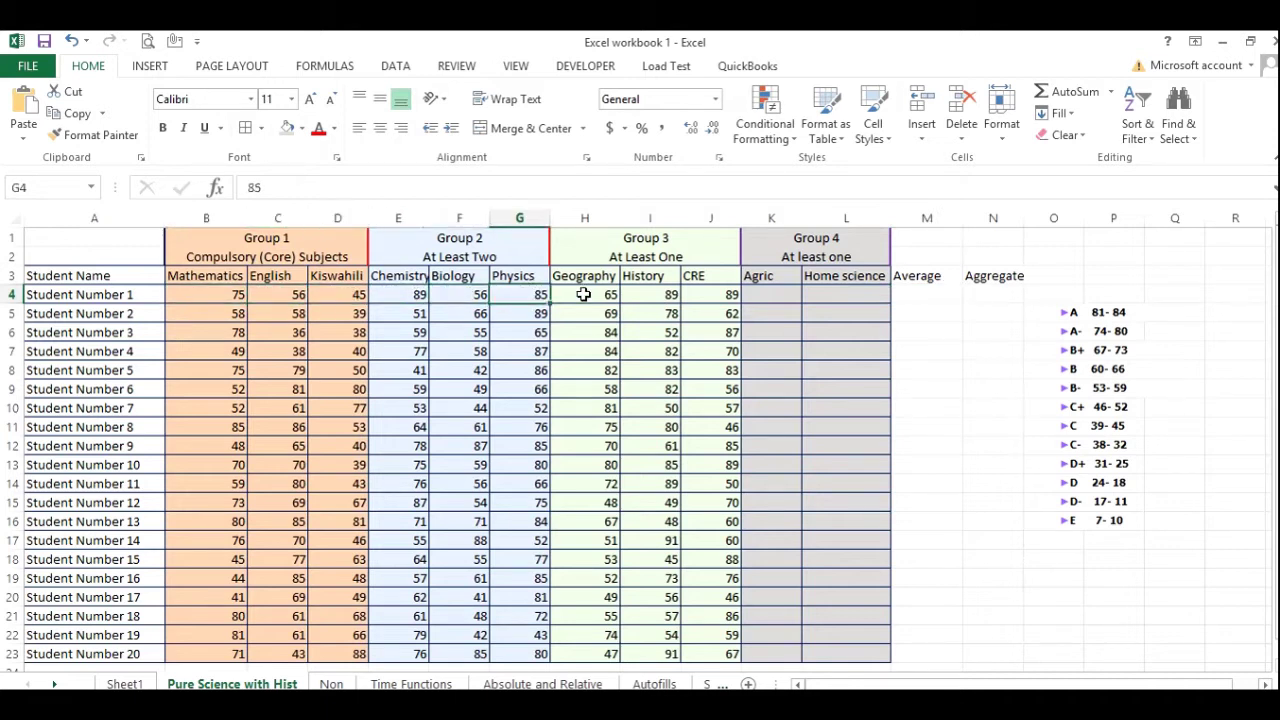
left_click_drag(584, 294, 717, 293)
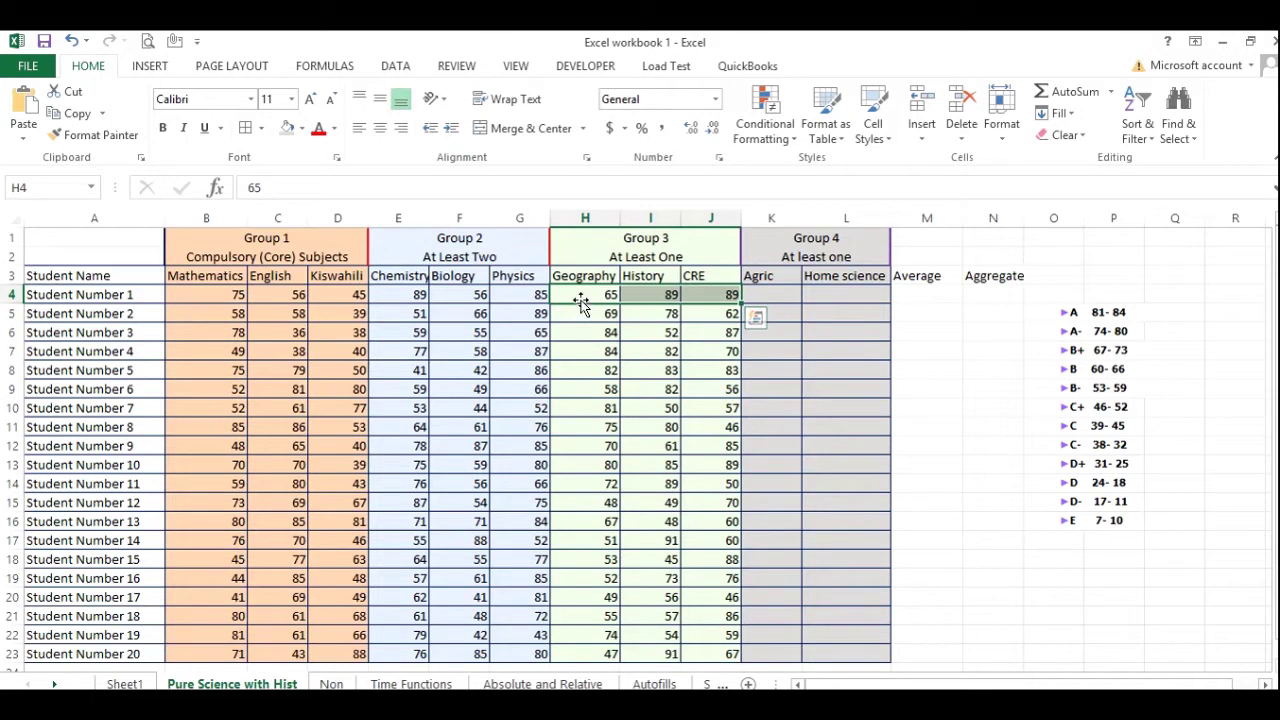
left_click(581, 293)
left_click(208, 300)
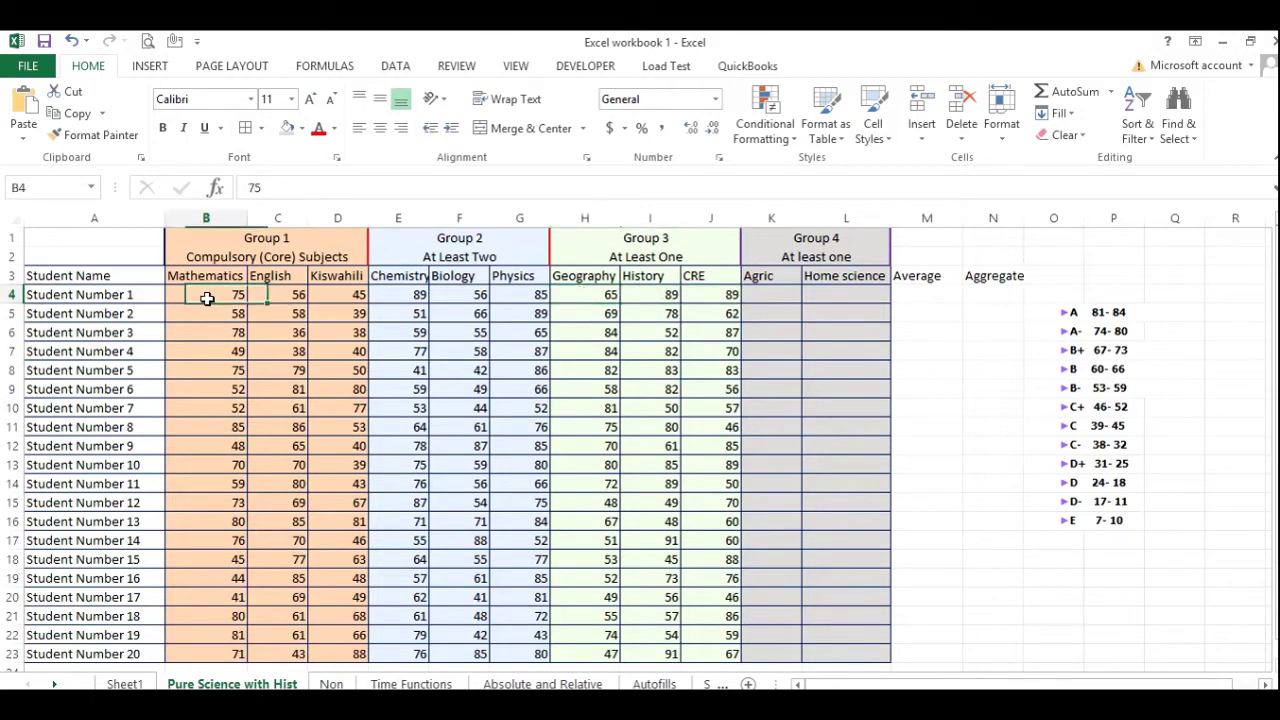
- Inspect the RANDBETWEEN formulas behind English and Physics marks, then insert Sheet5
left_click(275, 326)
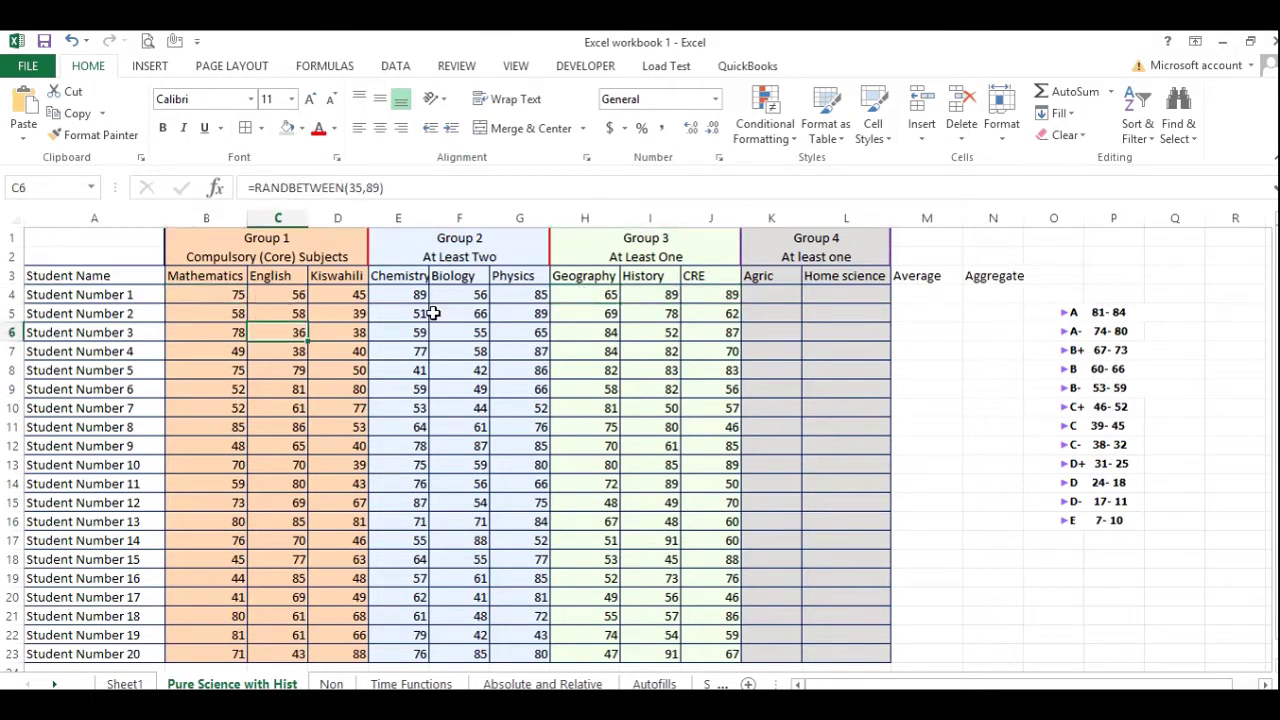
left_click(515, 447)
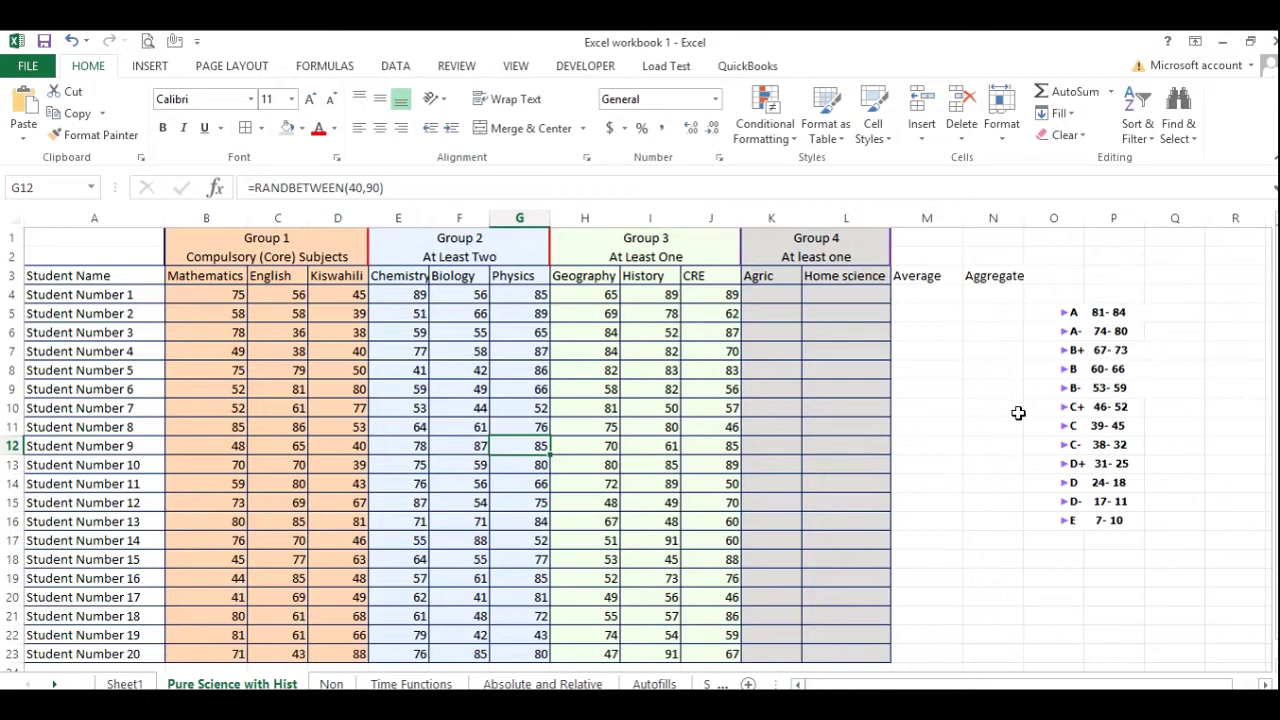
left_click(747, 684)
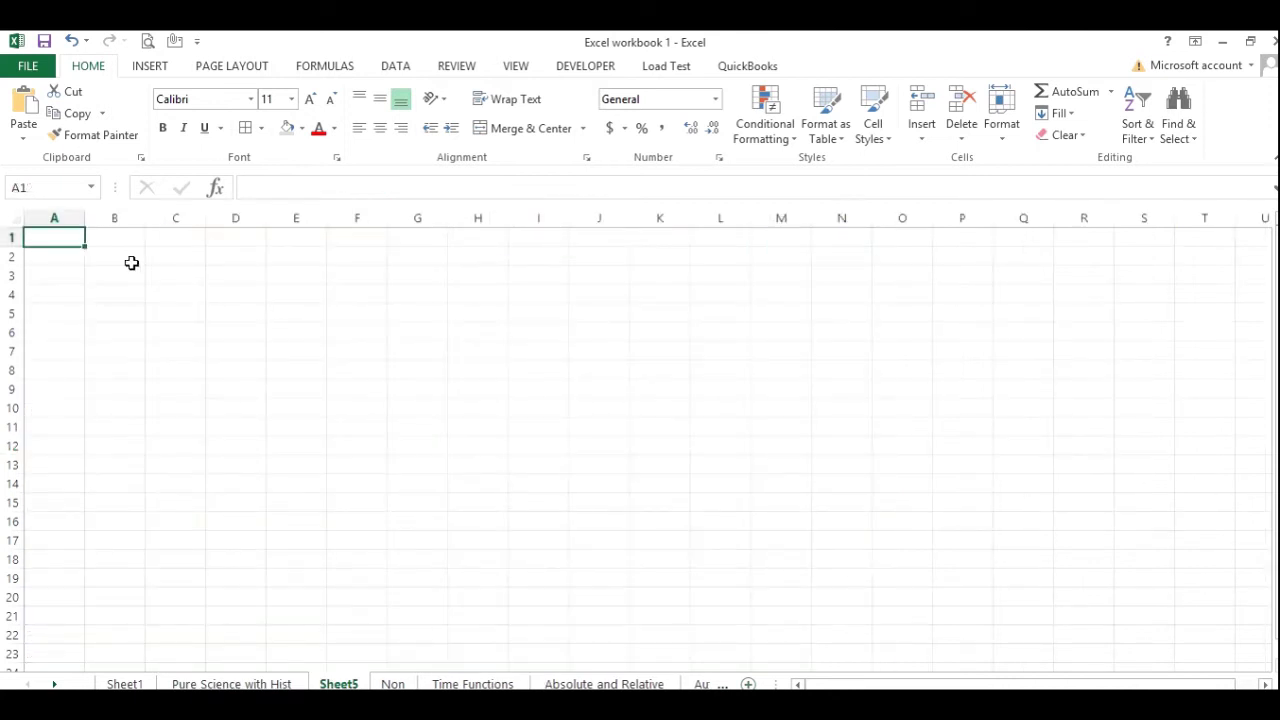
- Enter =RAND() in B2 and fill it down to B19 on Sheet5
left_click(129, 261)
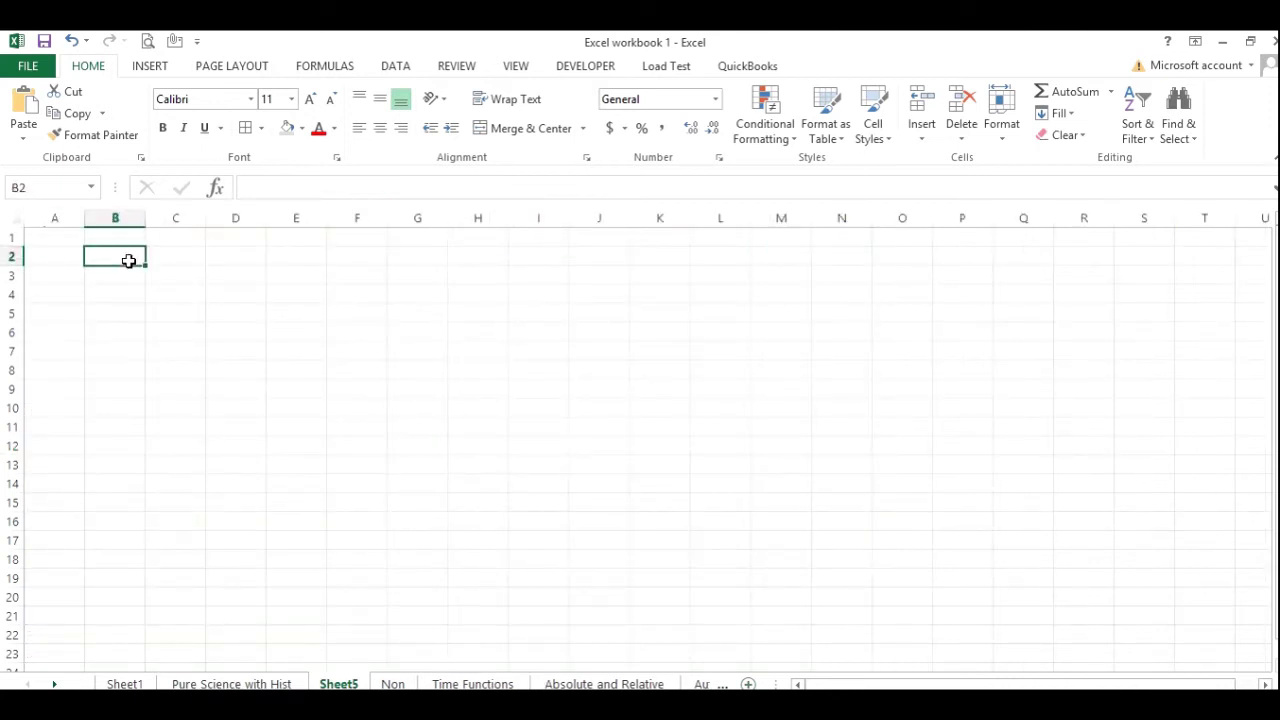
type("=ra")
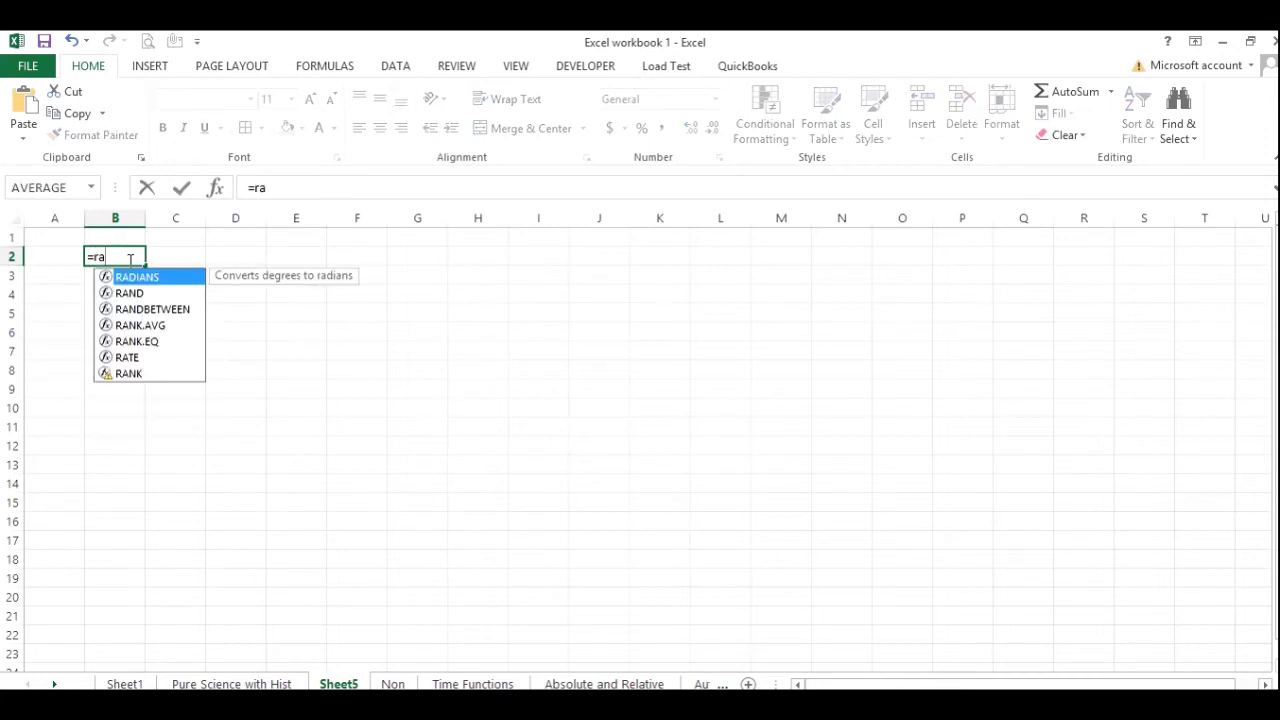
type("nd")
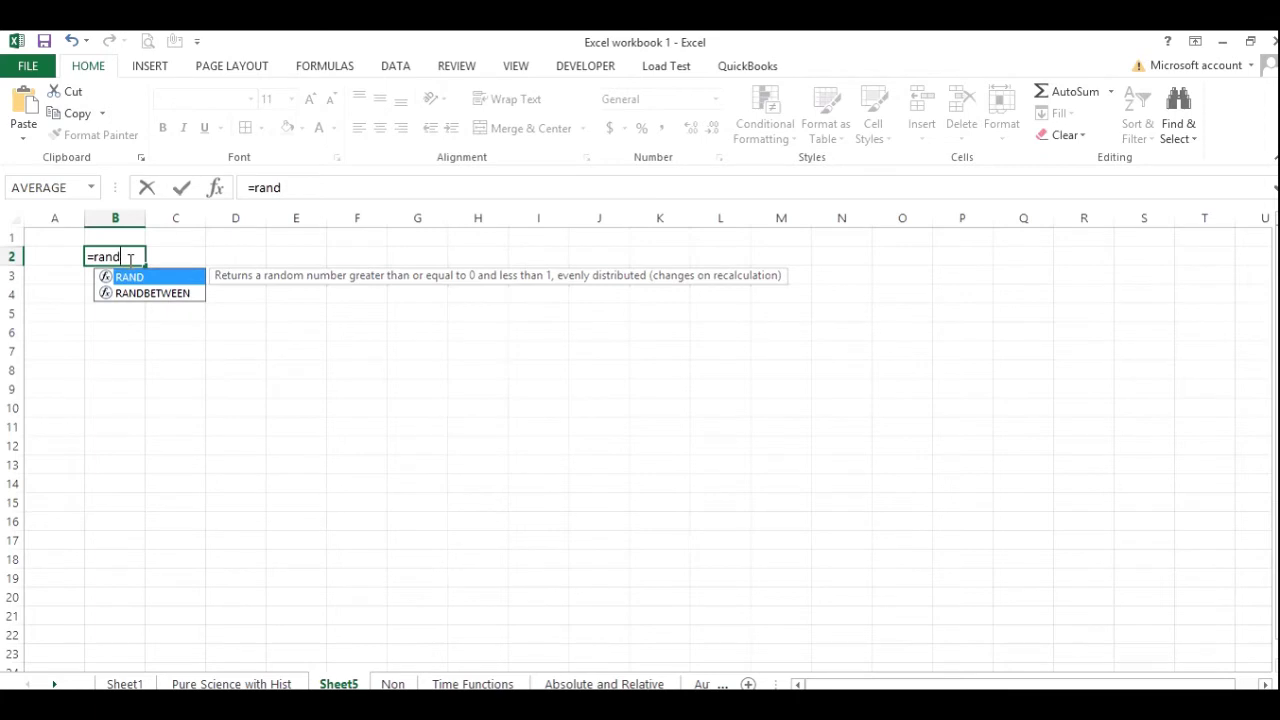
type("(")
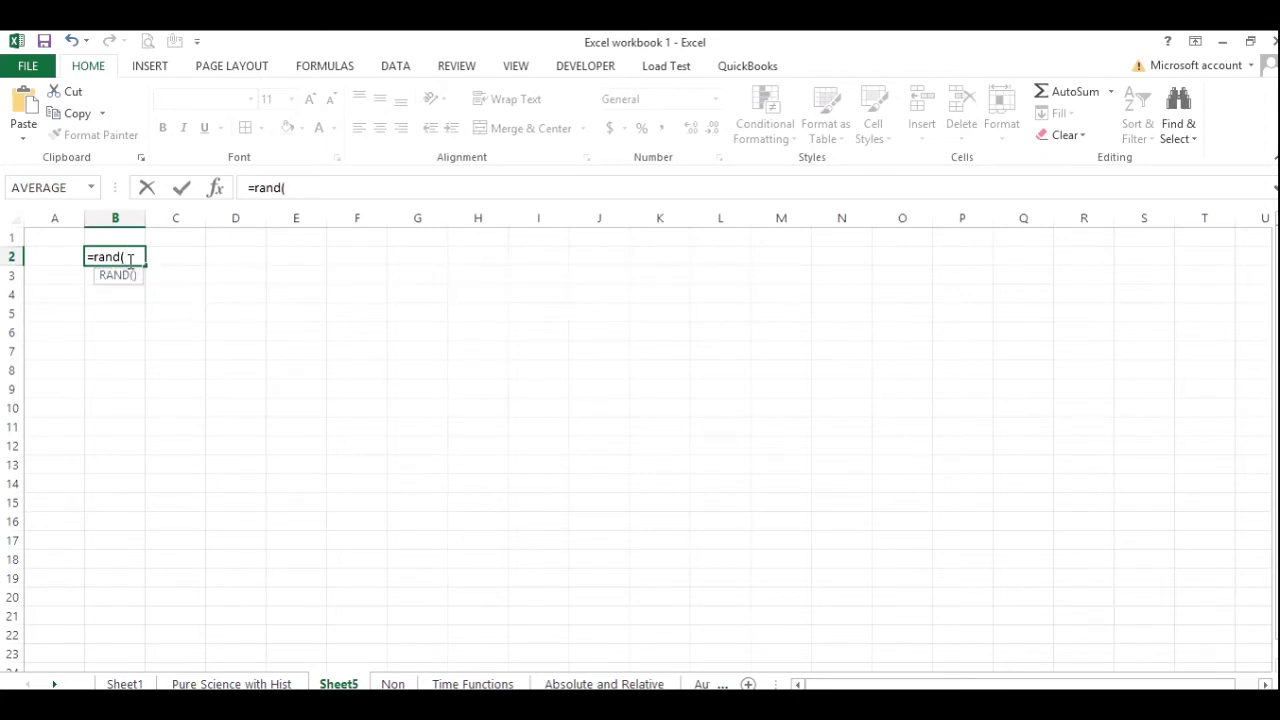
type(")")
key("Return")
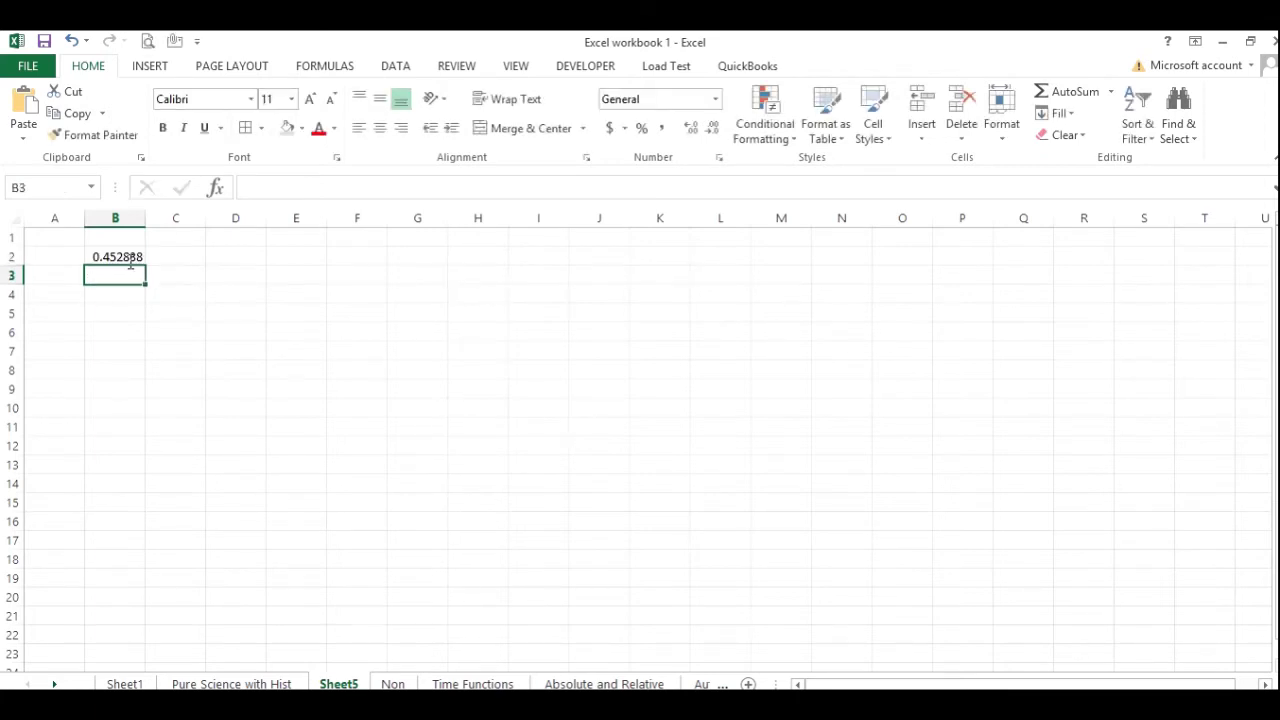
left_click(134, 258)
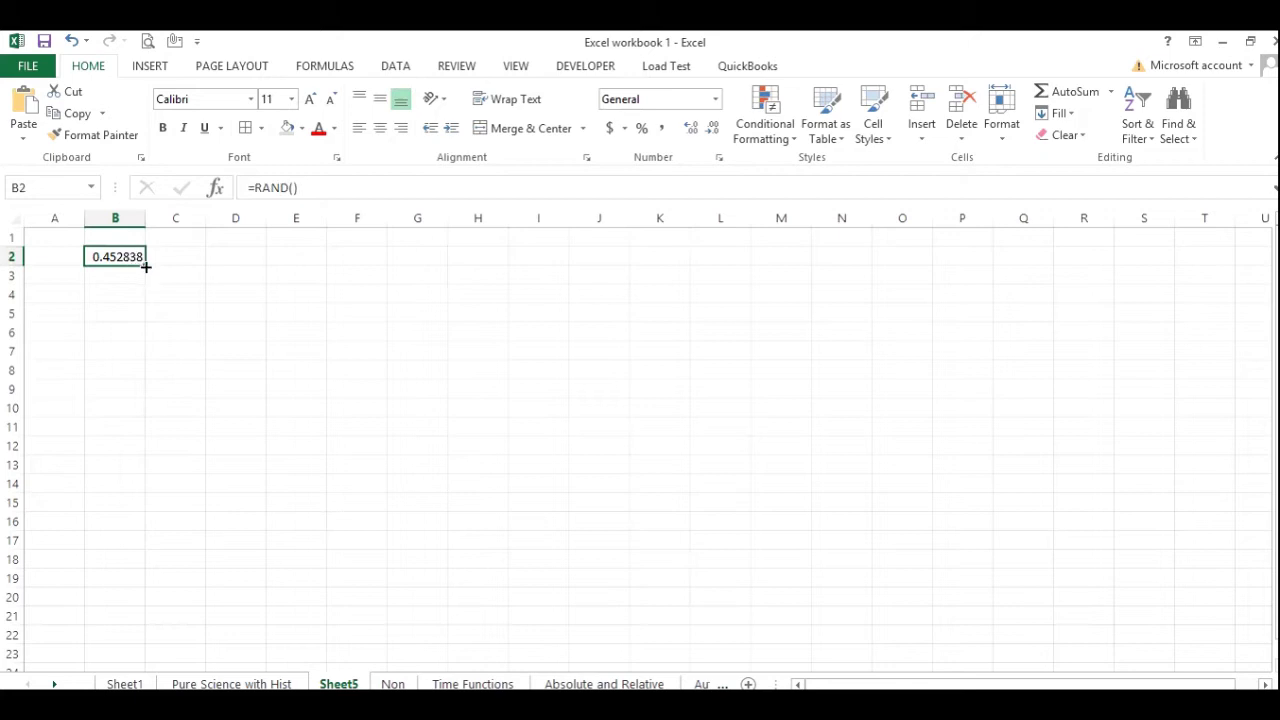
left_click_drag(145, 265, 117, 582)
left_click(298, 443)
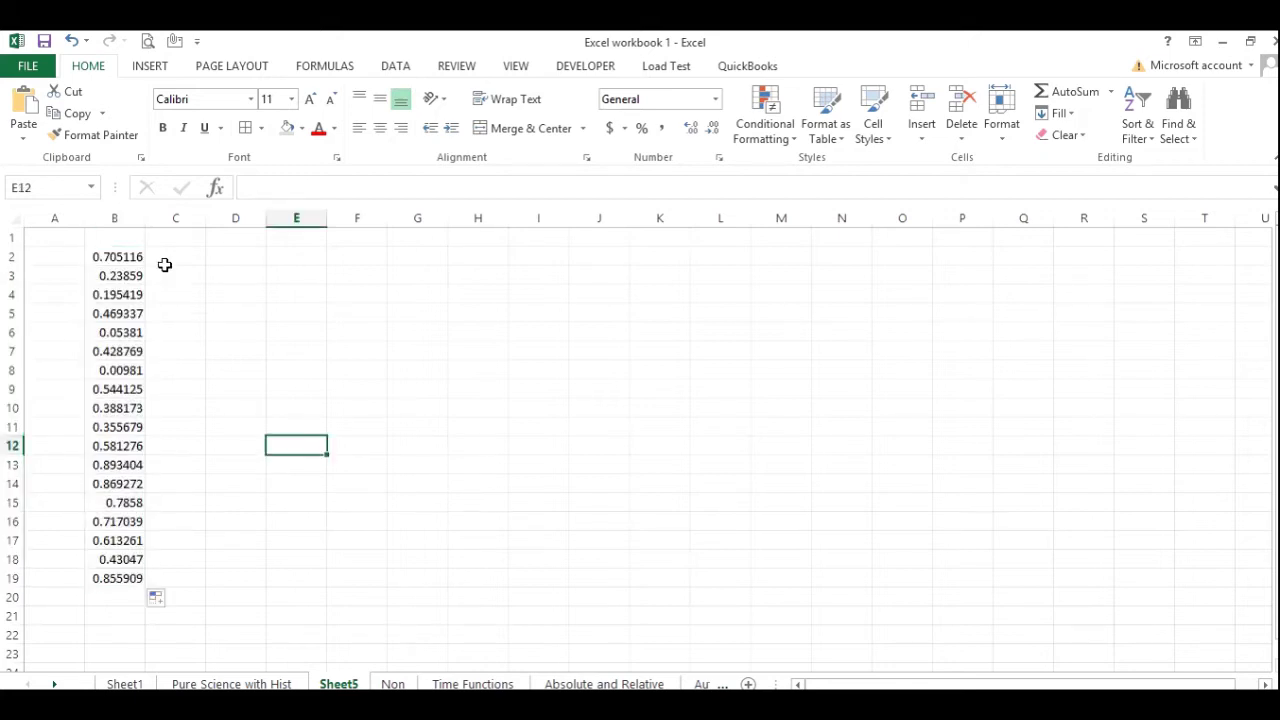
left_click(229, 257)
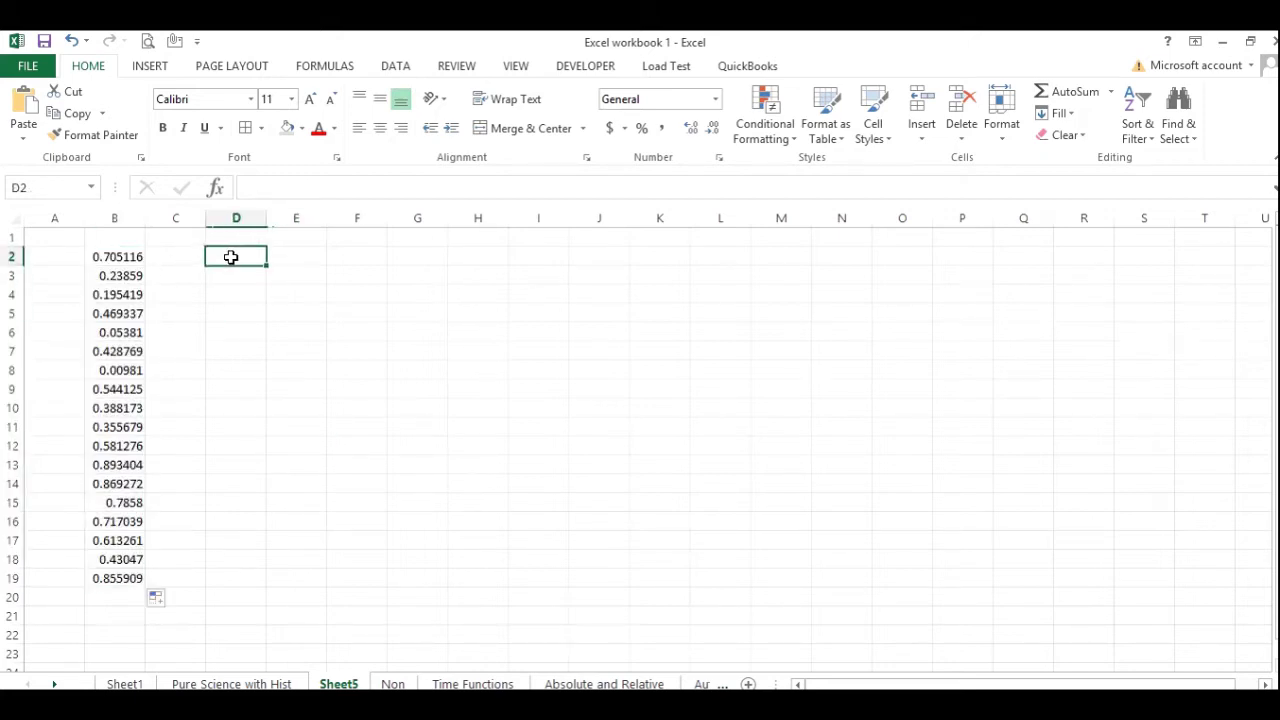
- Fill D2:D19 with =RANDBETWEEN(45,90), then return to the Pure Science with Hist sheet
type("=rand")
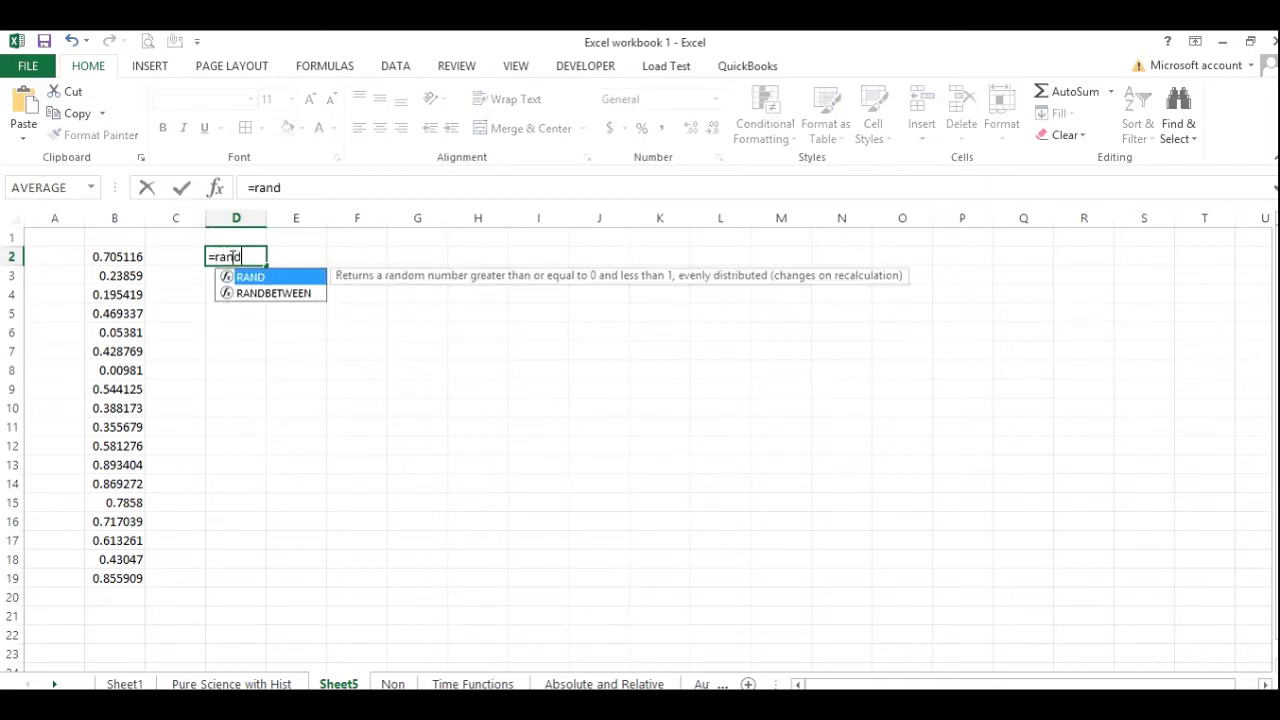
left_click(286, 295)
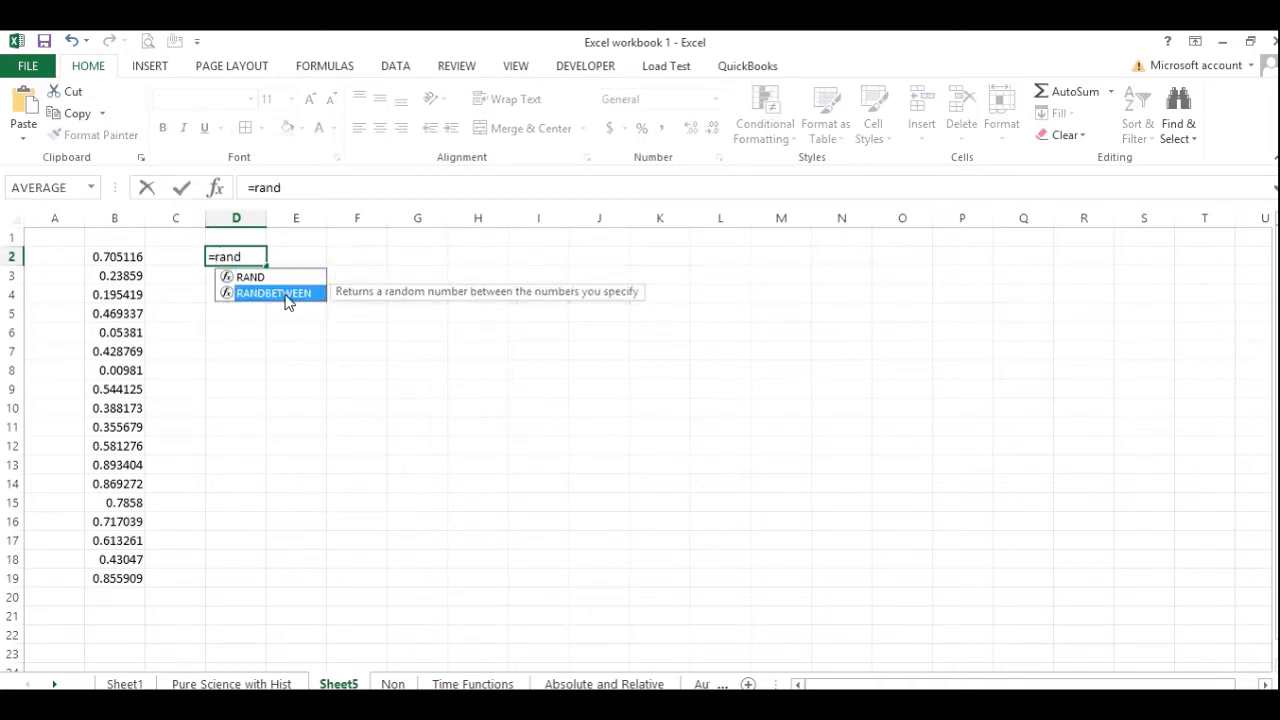
double_click(286, 295)
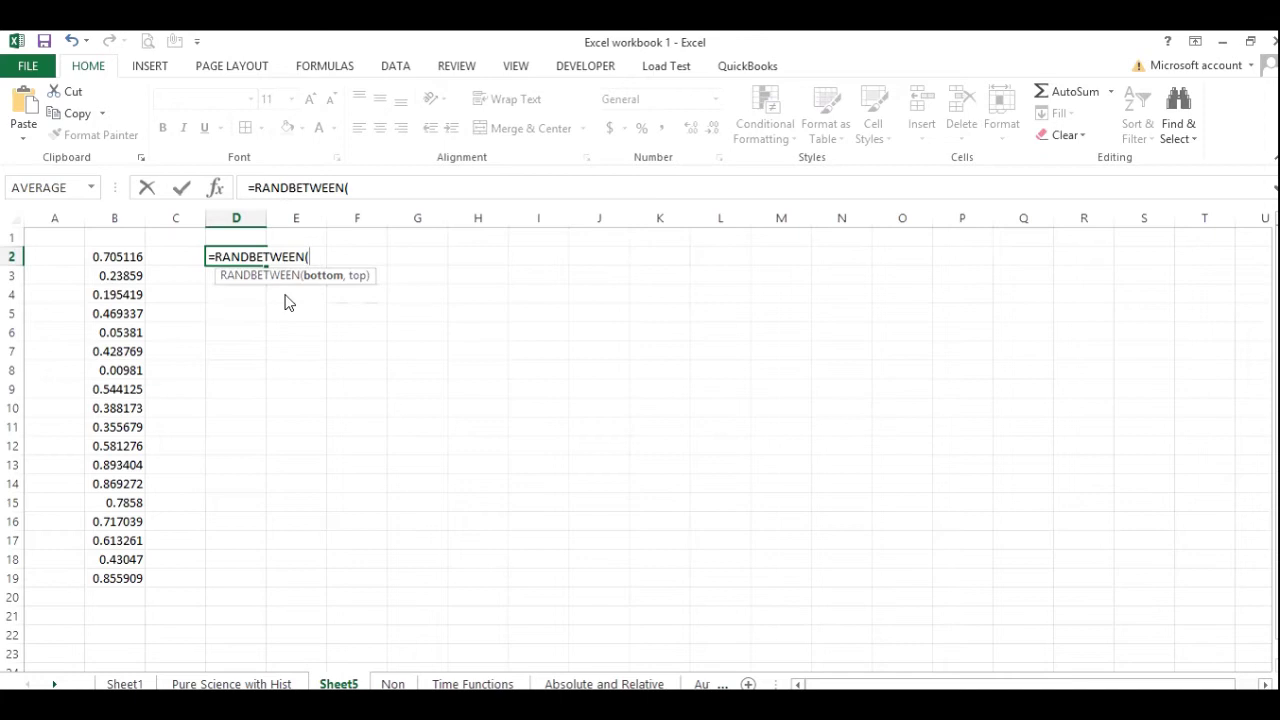
type("45,90)")
key("Return")
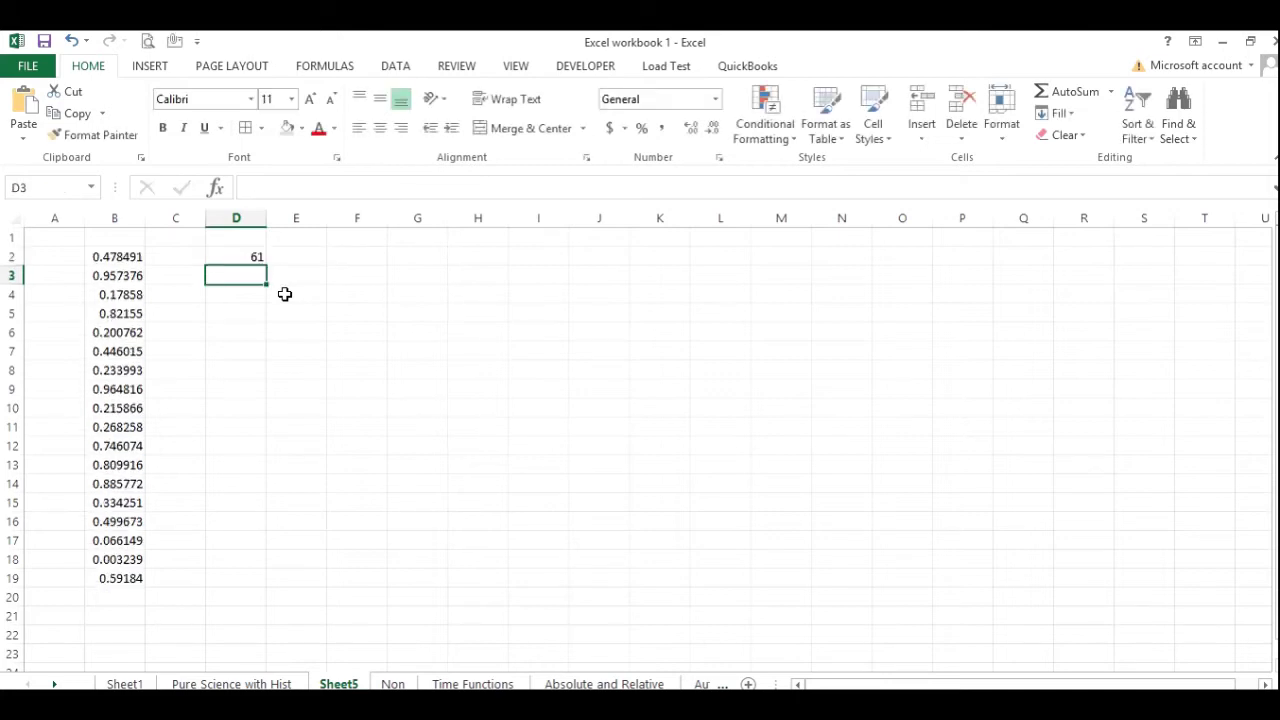
left_click(245, 253)
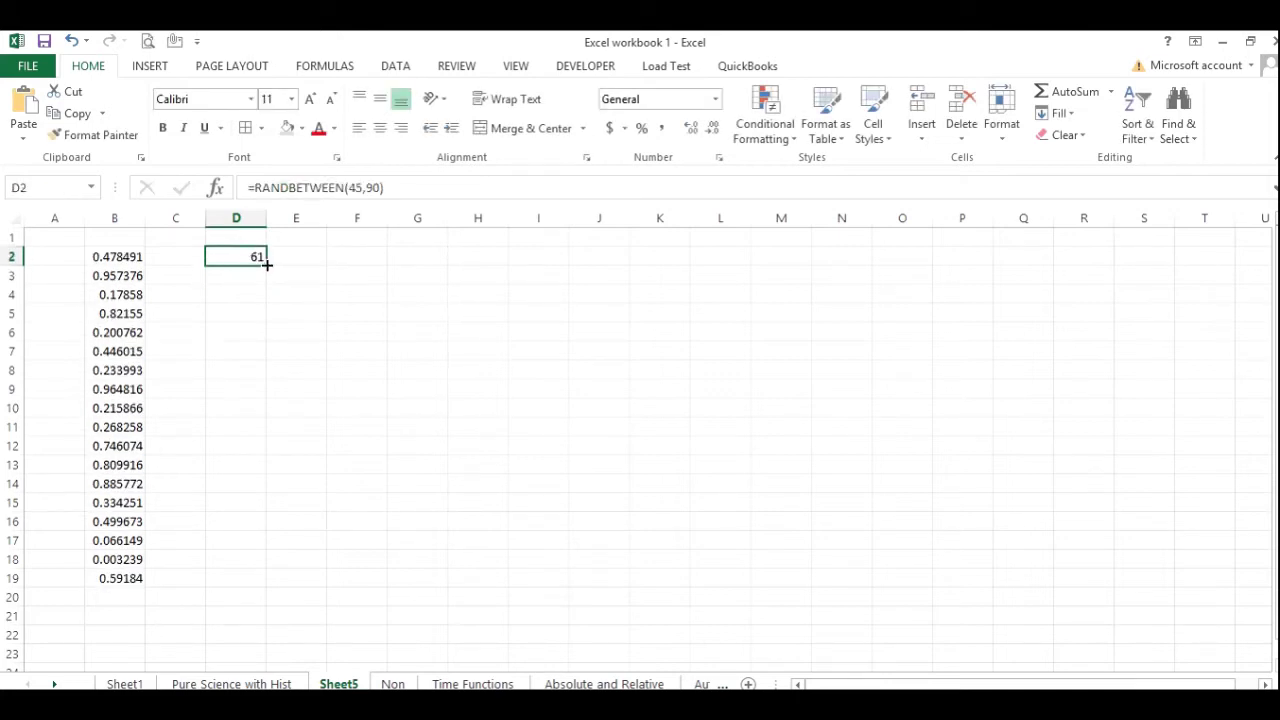
left_click_drag(266, 264, 240, 582)
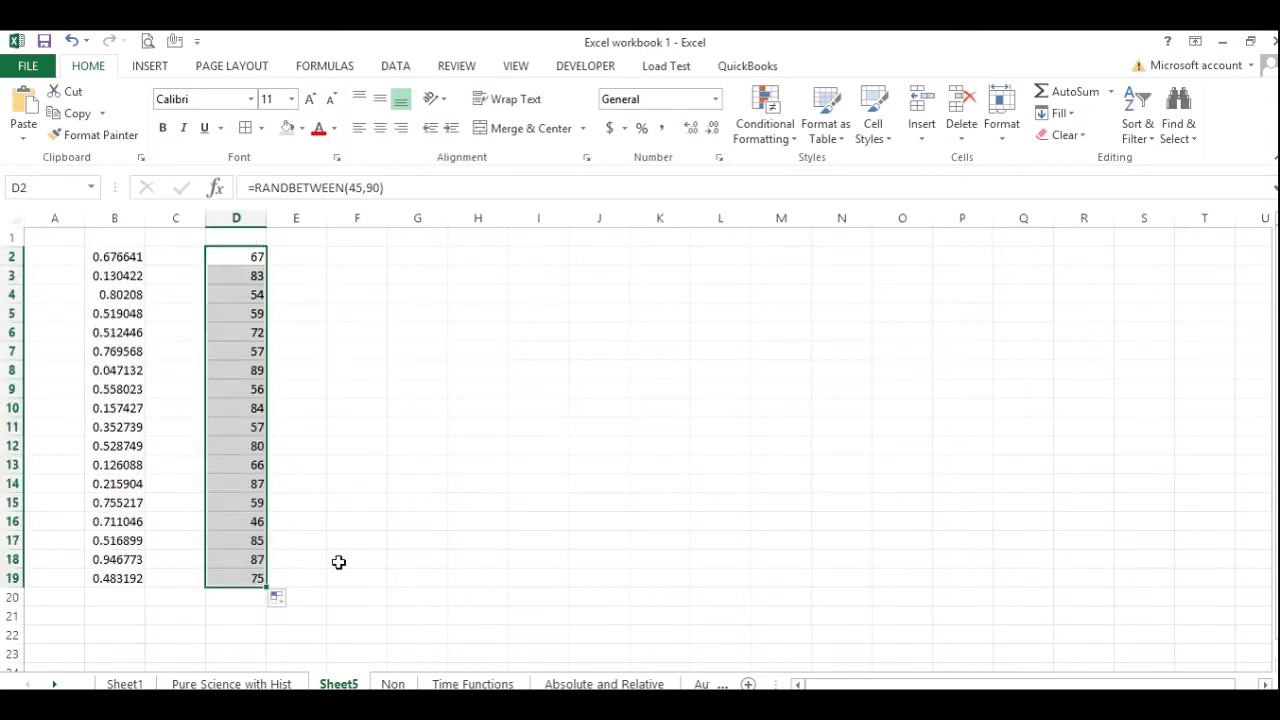
left_click(203, 683)
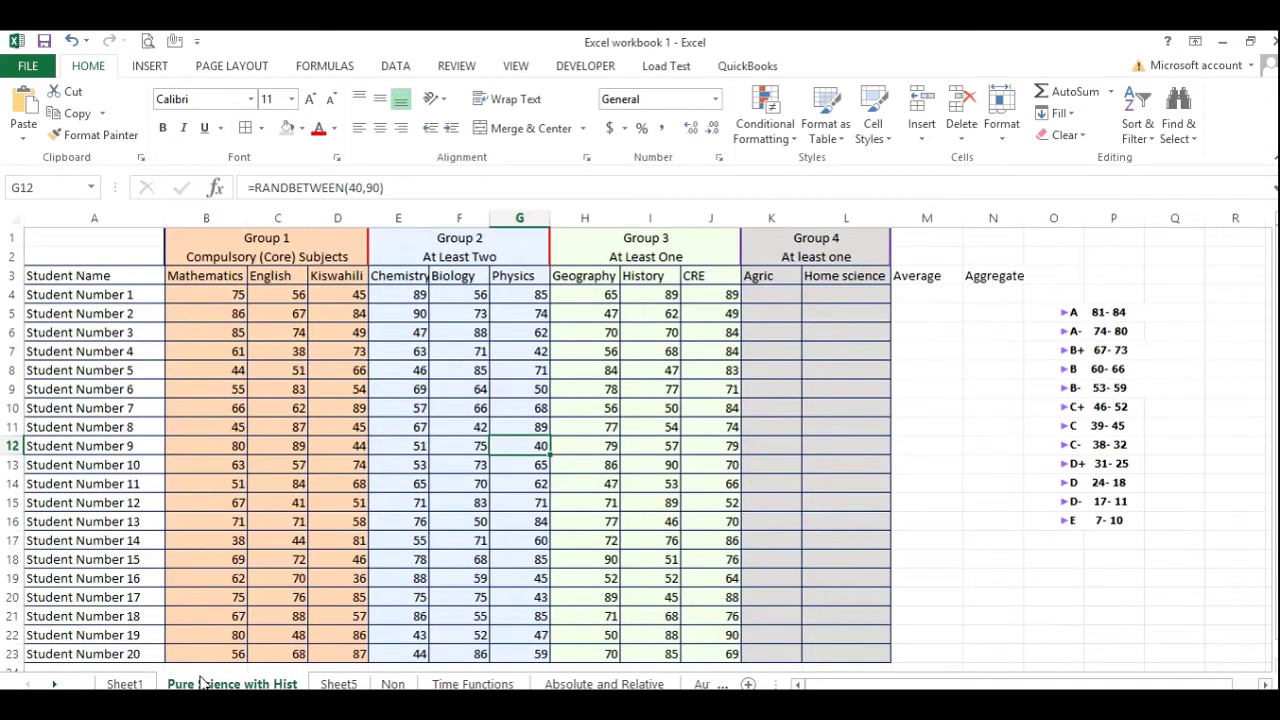
left_click(432, 384)
left_click(400, 366)
left_click(508, 361)
left_click(557, 397)
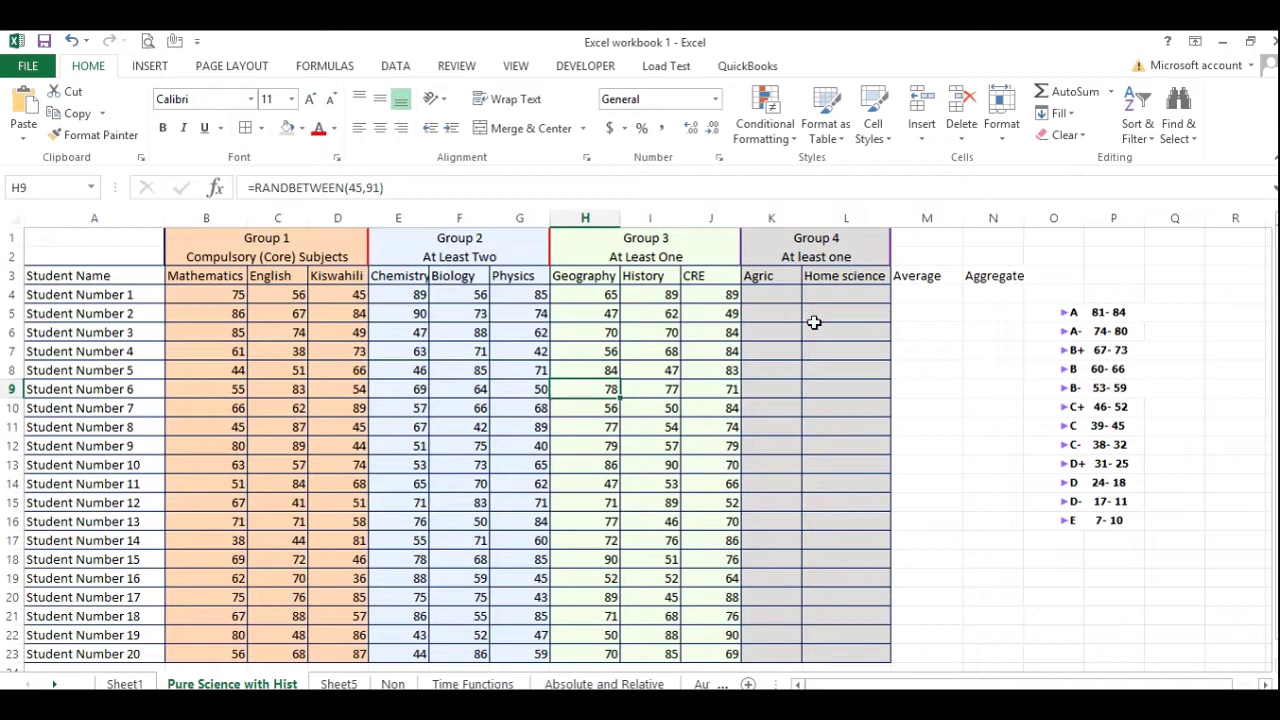
left_click(671, 428)
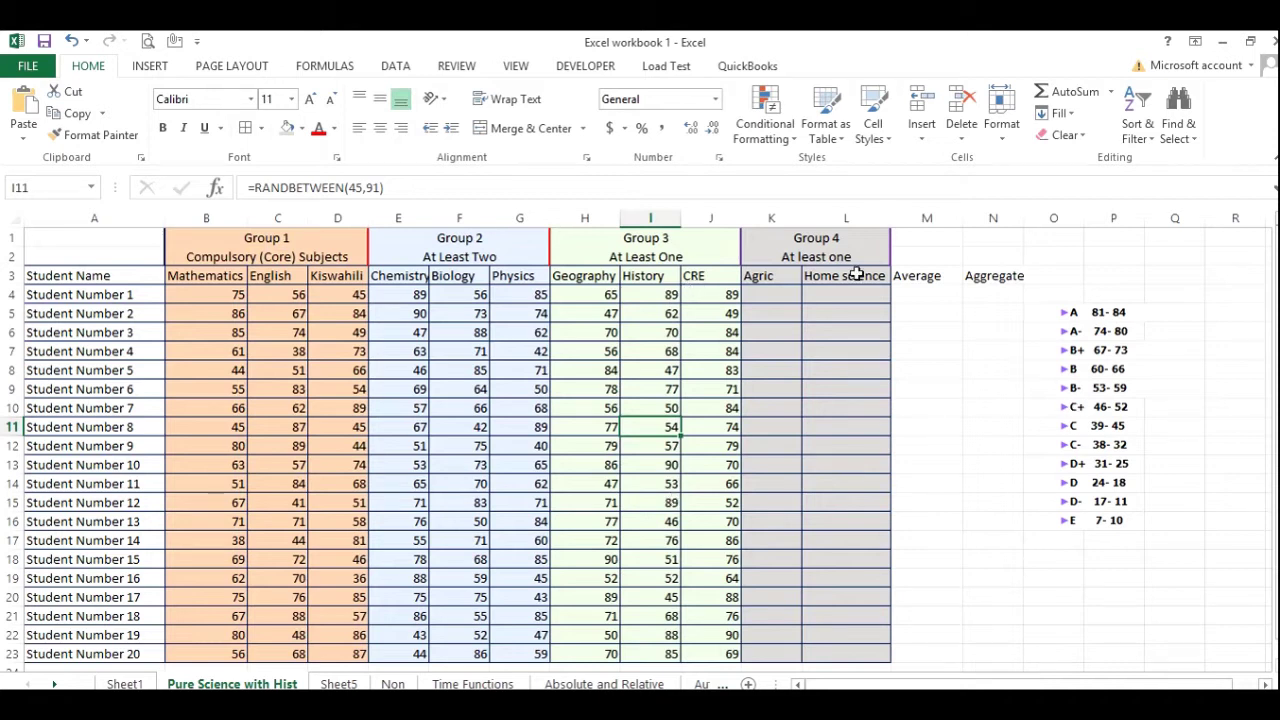
left_click(925, 295)
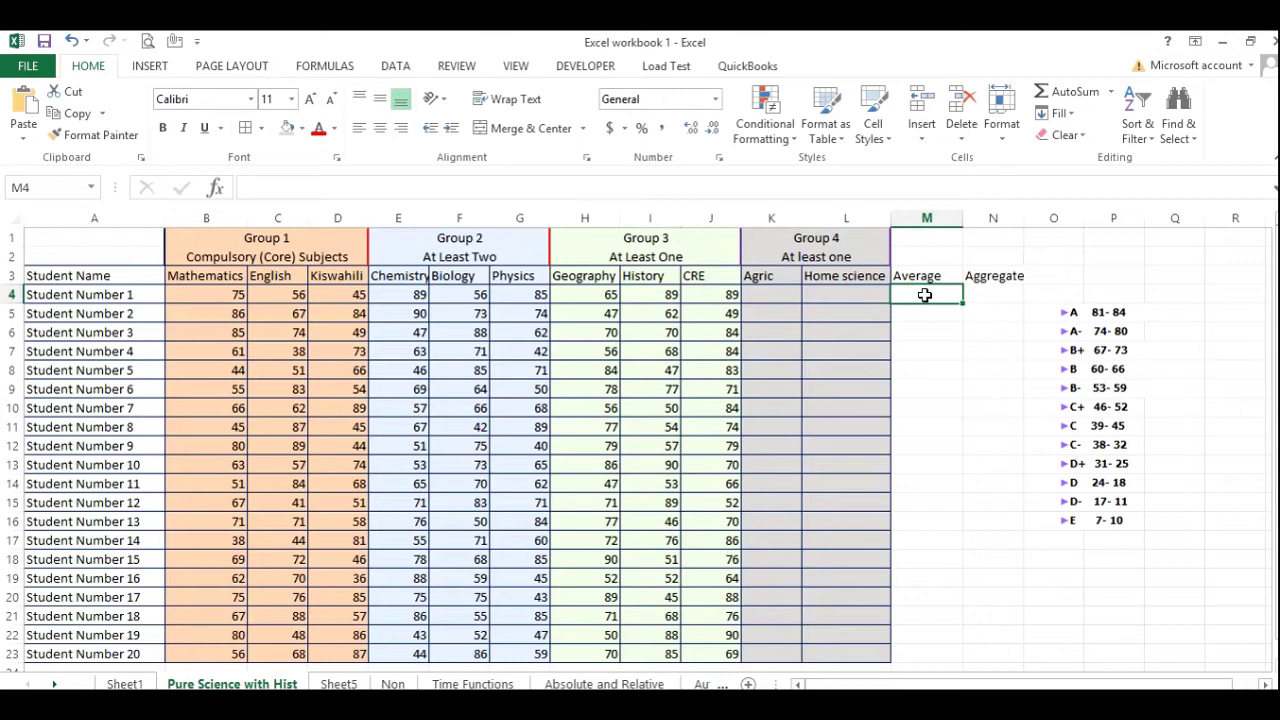
- Enter =AVERAGE(B4:G4,MAX(H4:J4)) in M4, giving Student Number 1 an average of 70.7142857
type("=")
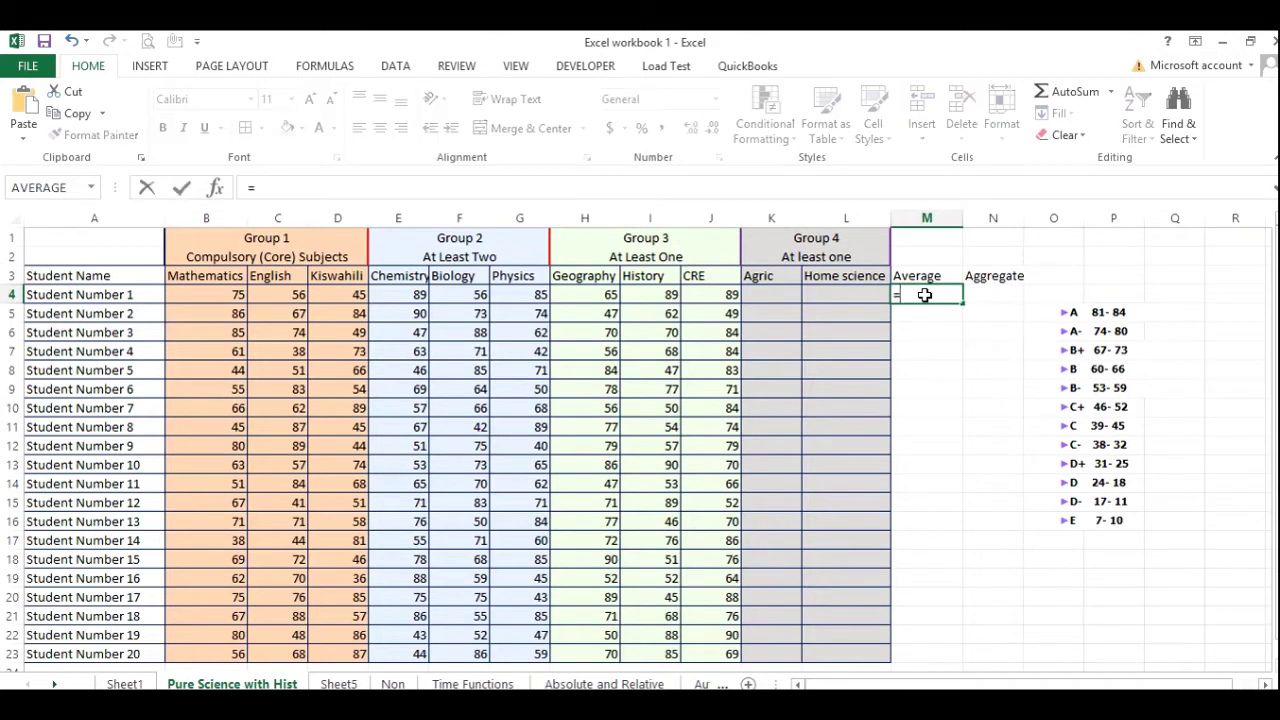
type("ave")
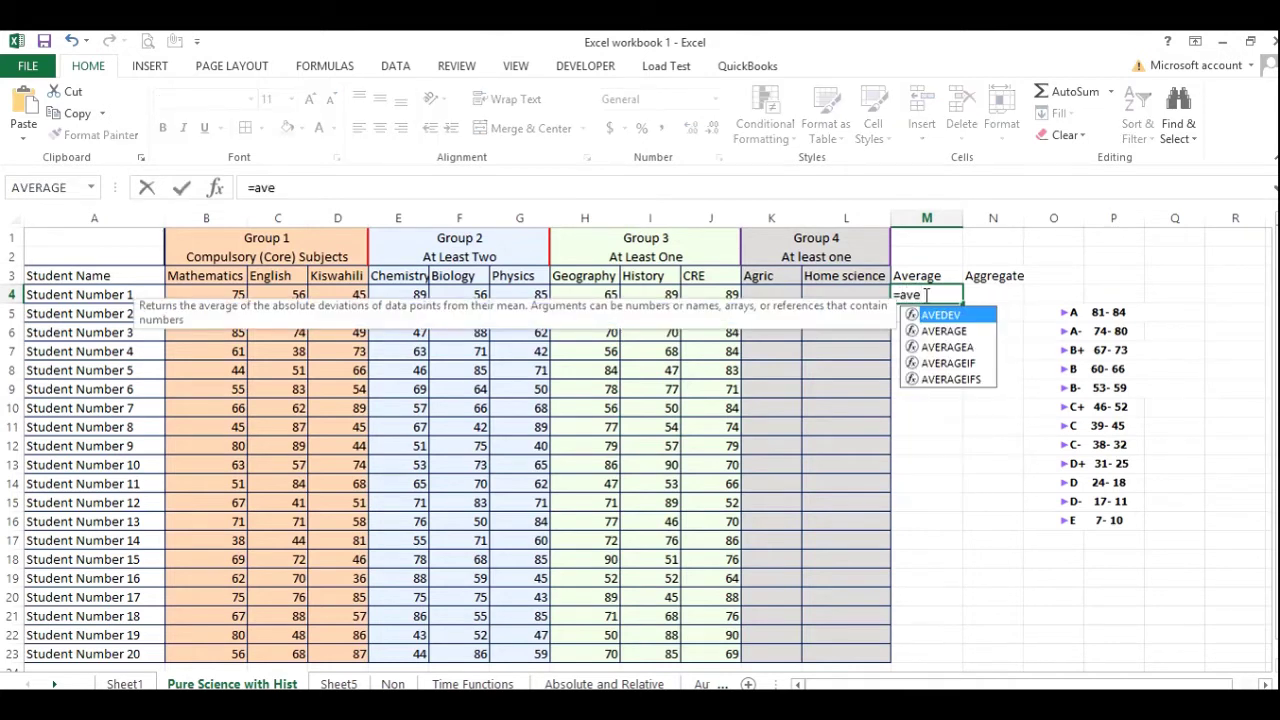
type("rage(")
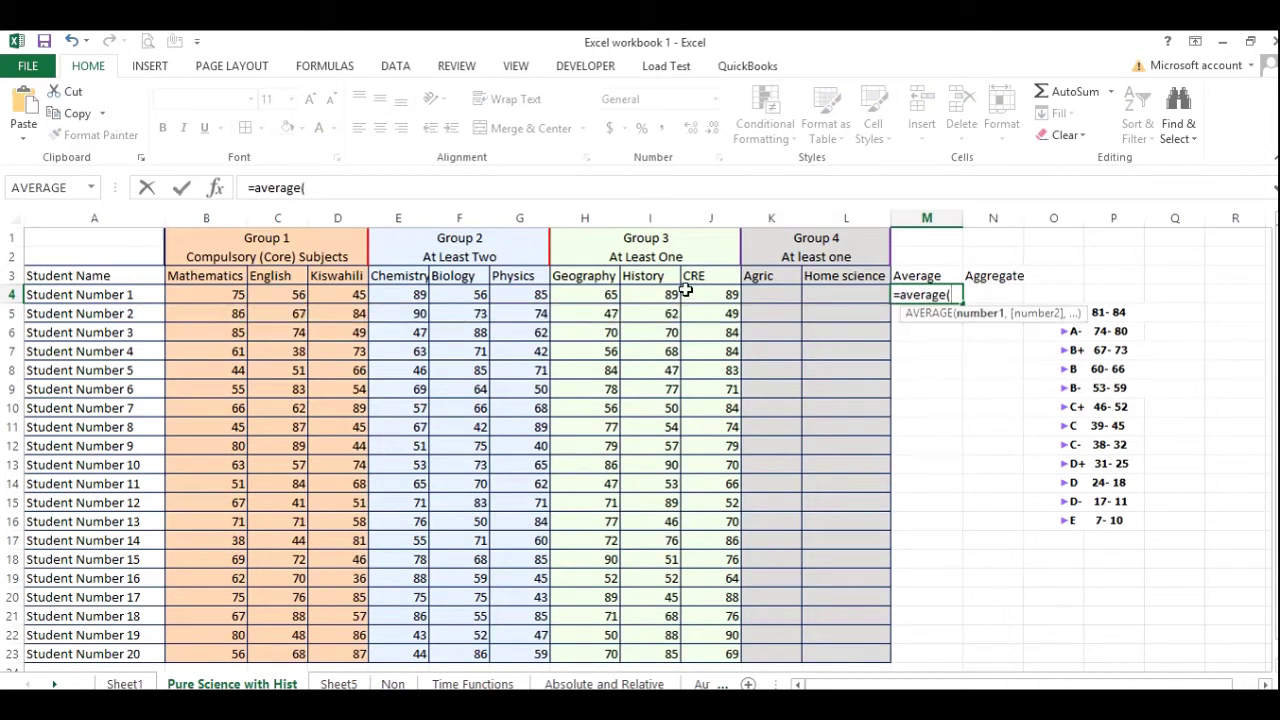
left_click_drag(224, 296, 516, 295)
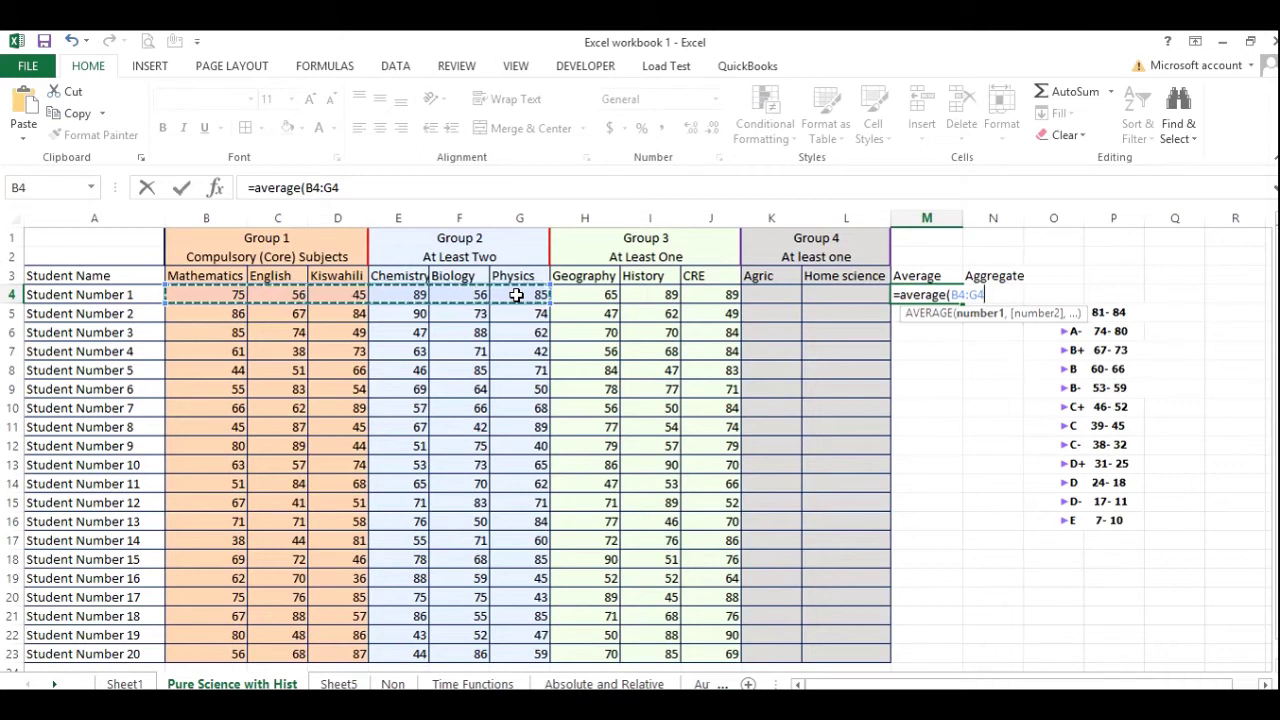
type(",")
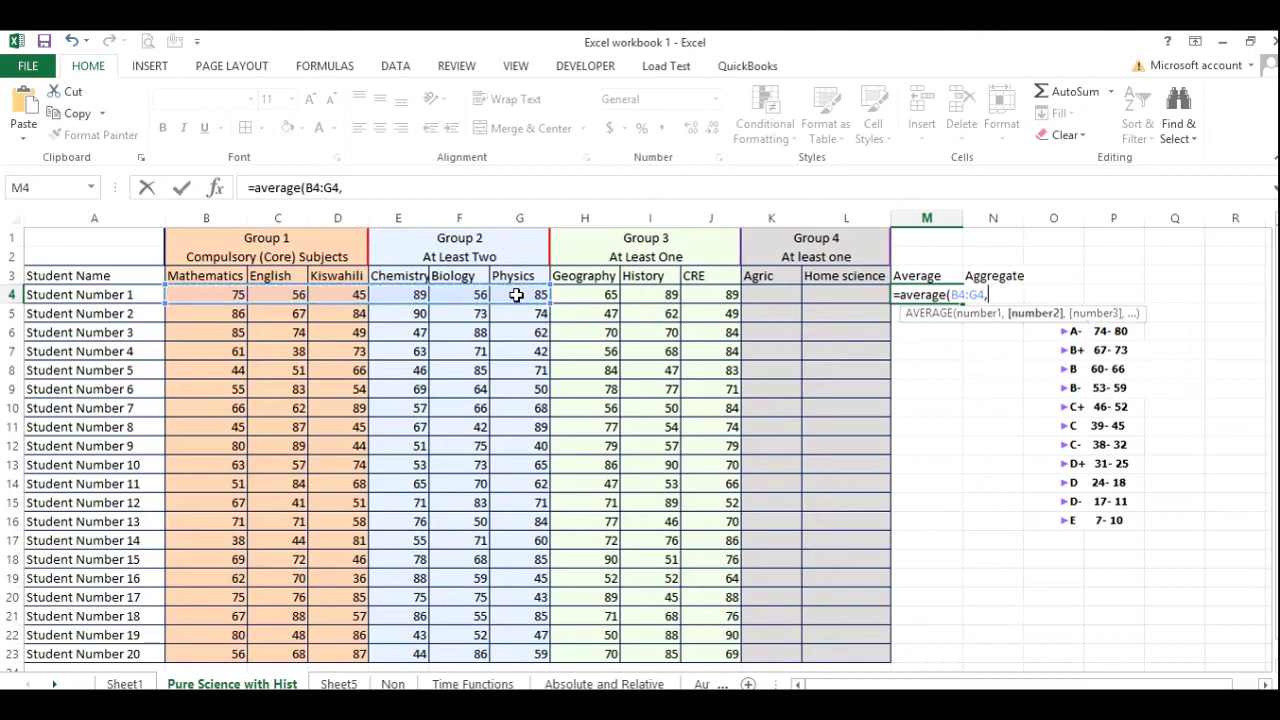
type("maxx")
key("BackSpace")
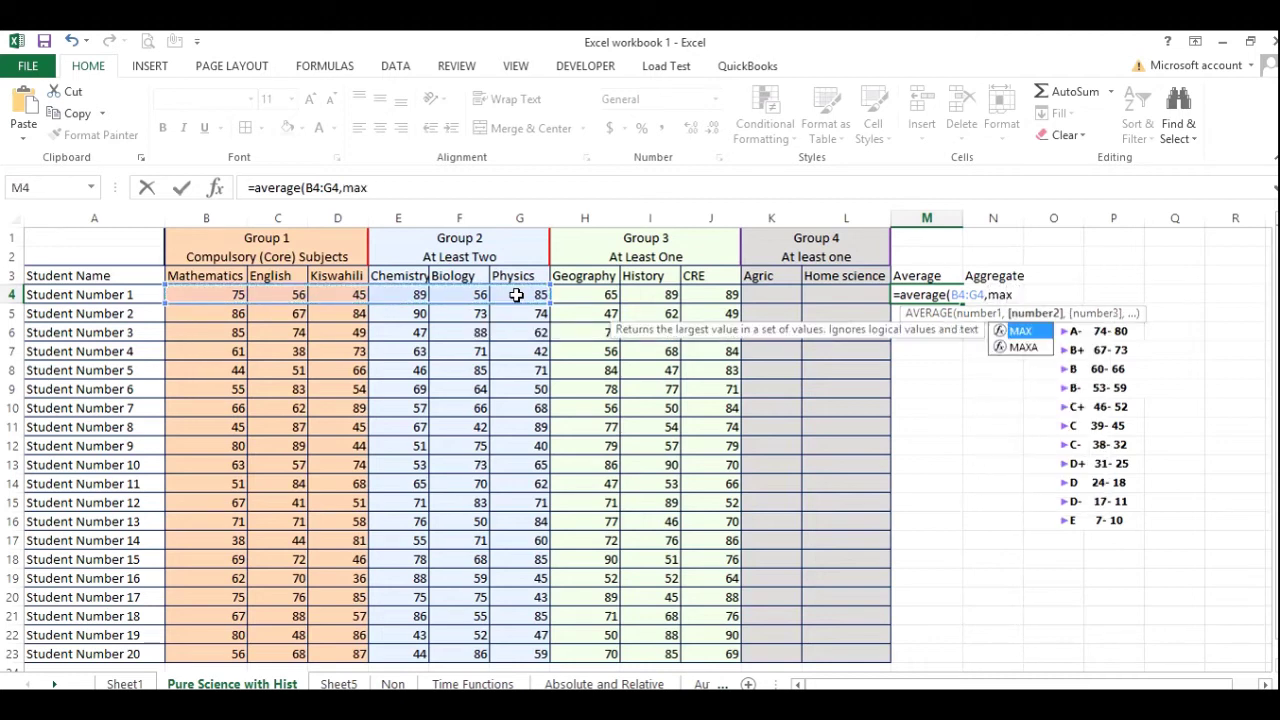
type("(")
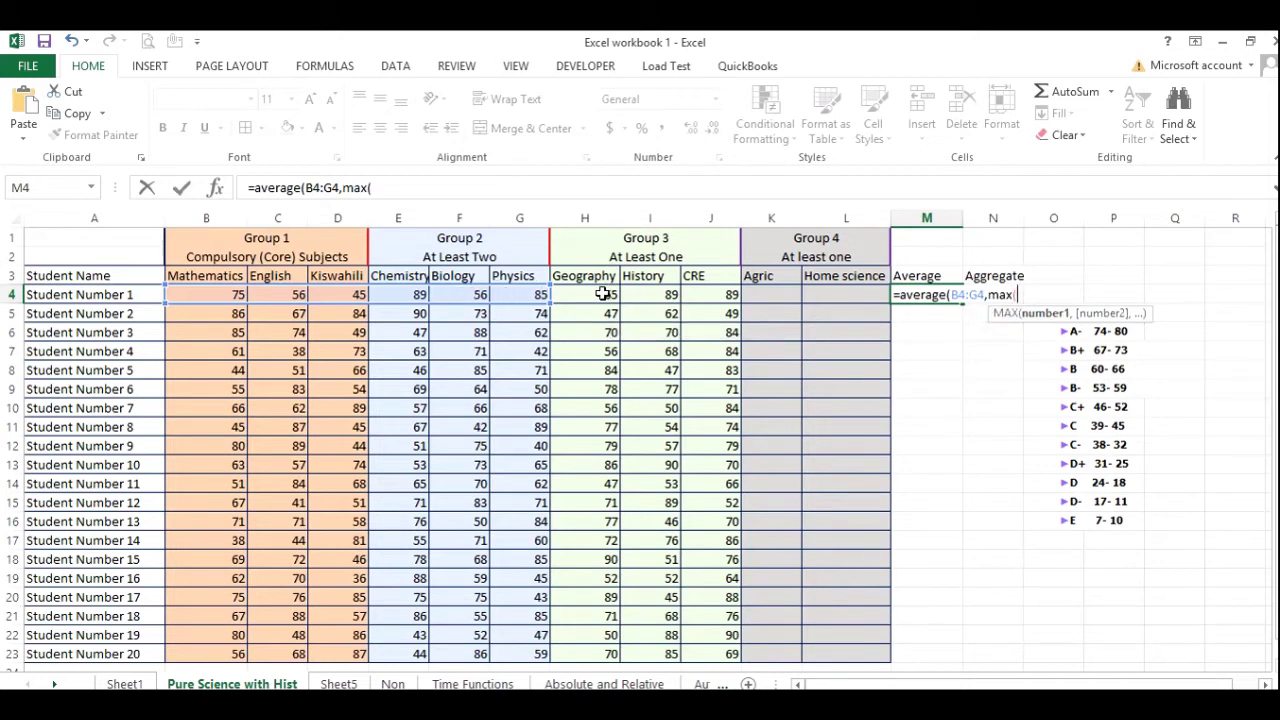
left_click_drag(598, 293, 705, 297)
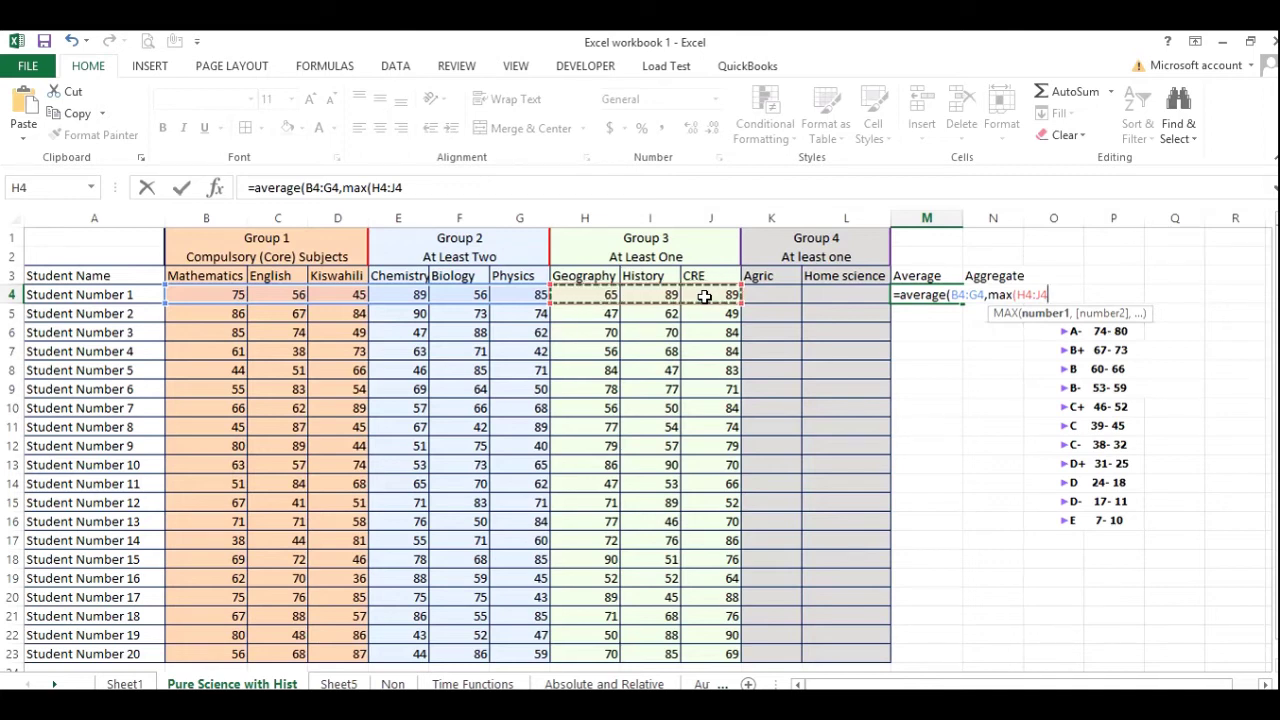
type(")")
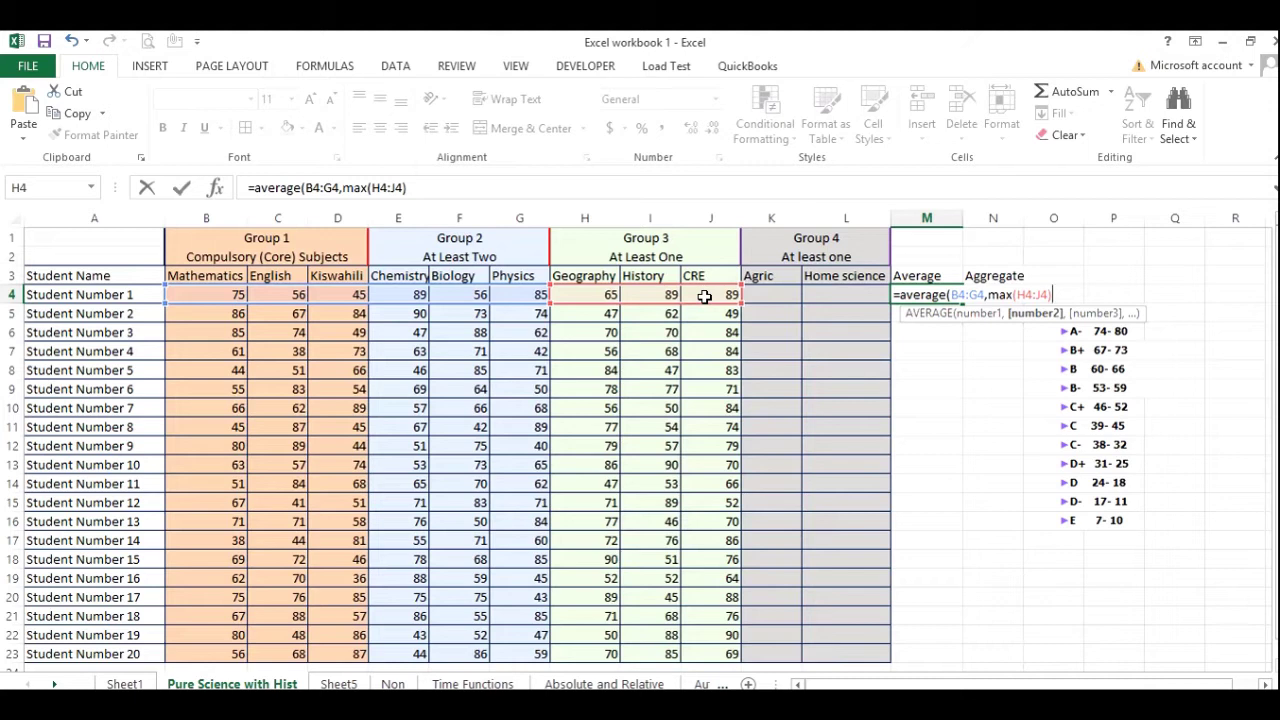
type(")")
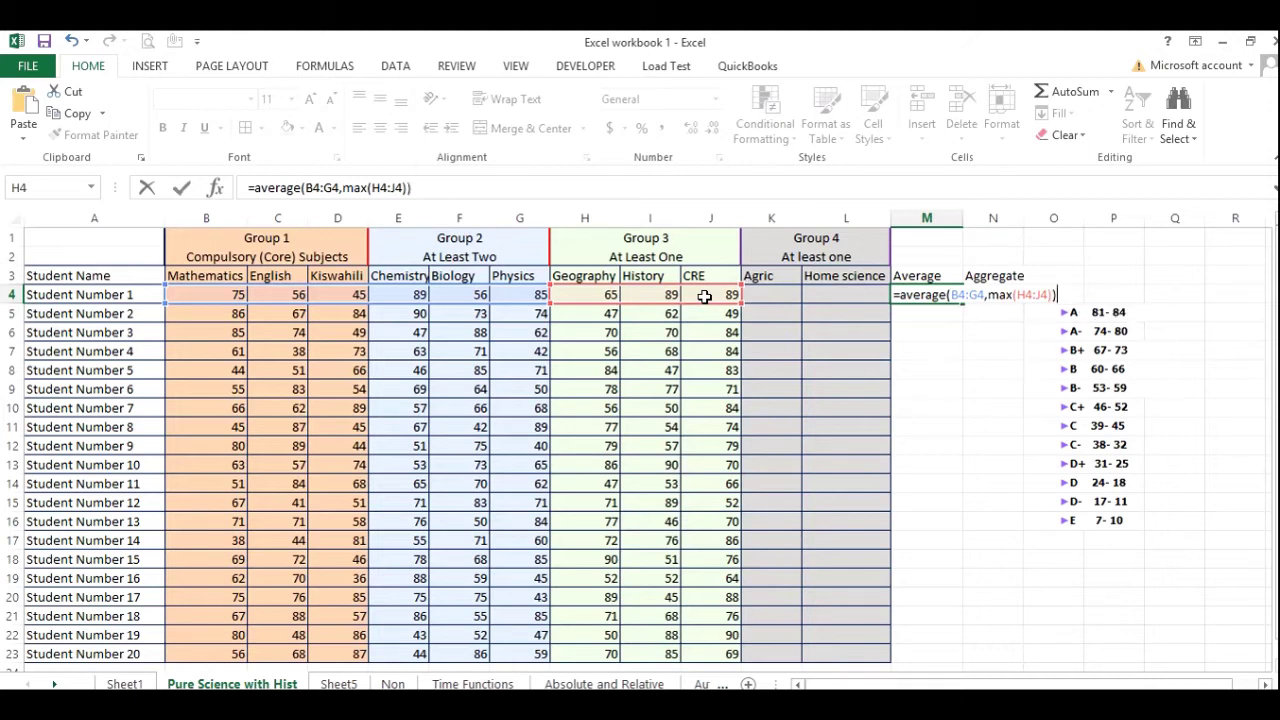
key("Return")
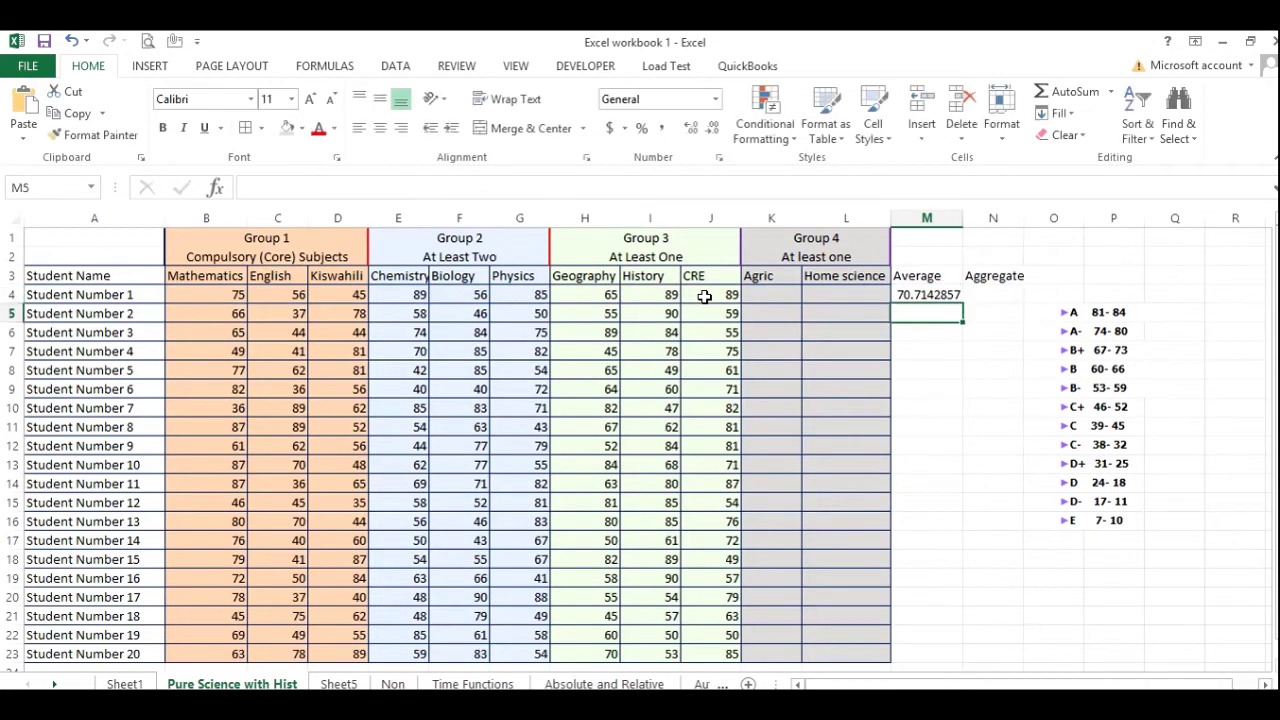
- Verify M4's average formula and begin =average( in M5 for Student Number 2
left_click(912, 293)
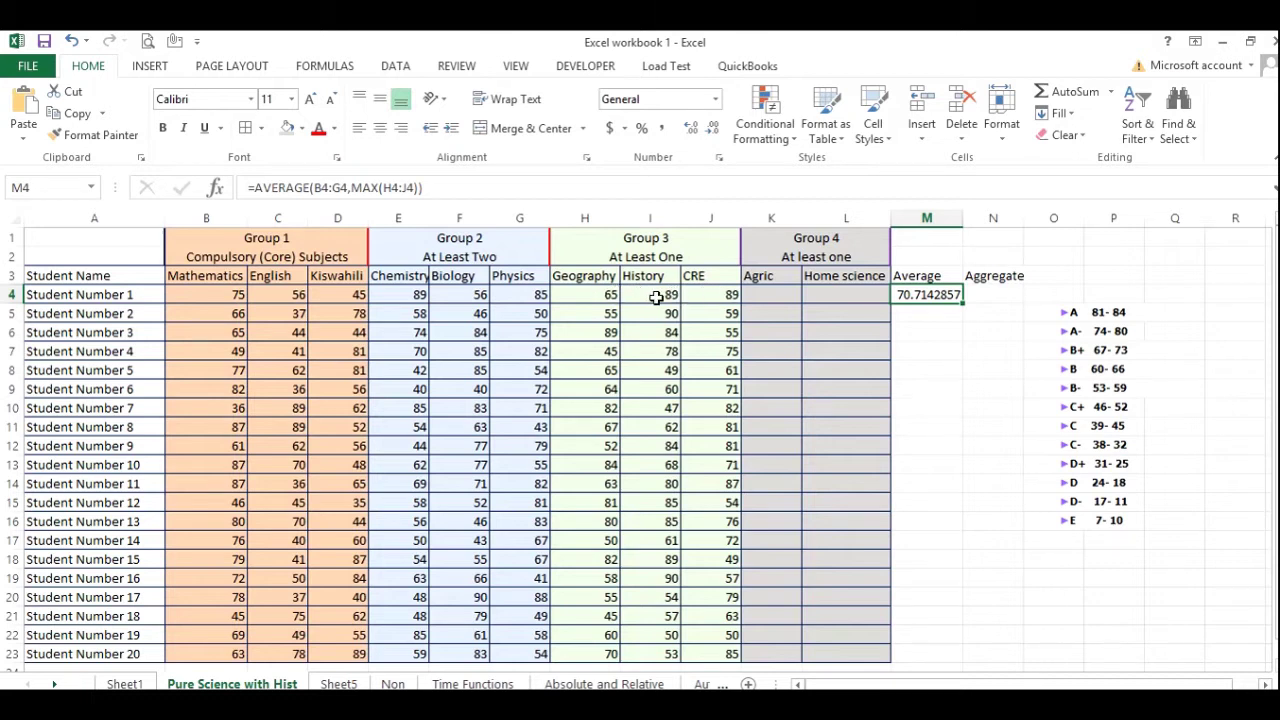
left_click(922, 317)
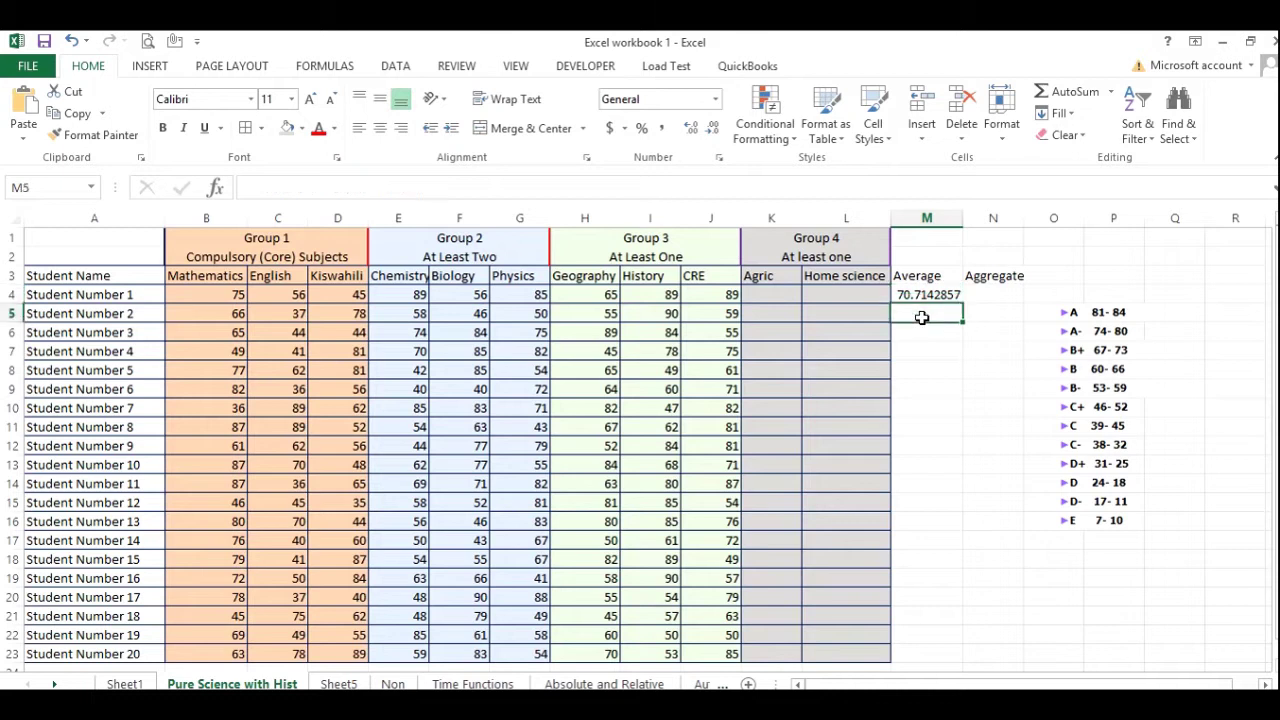
type("=av")
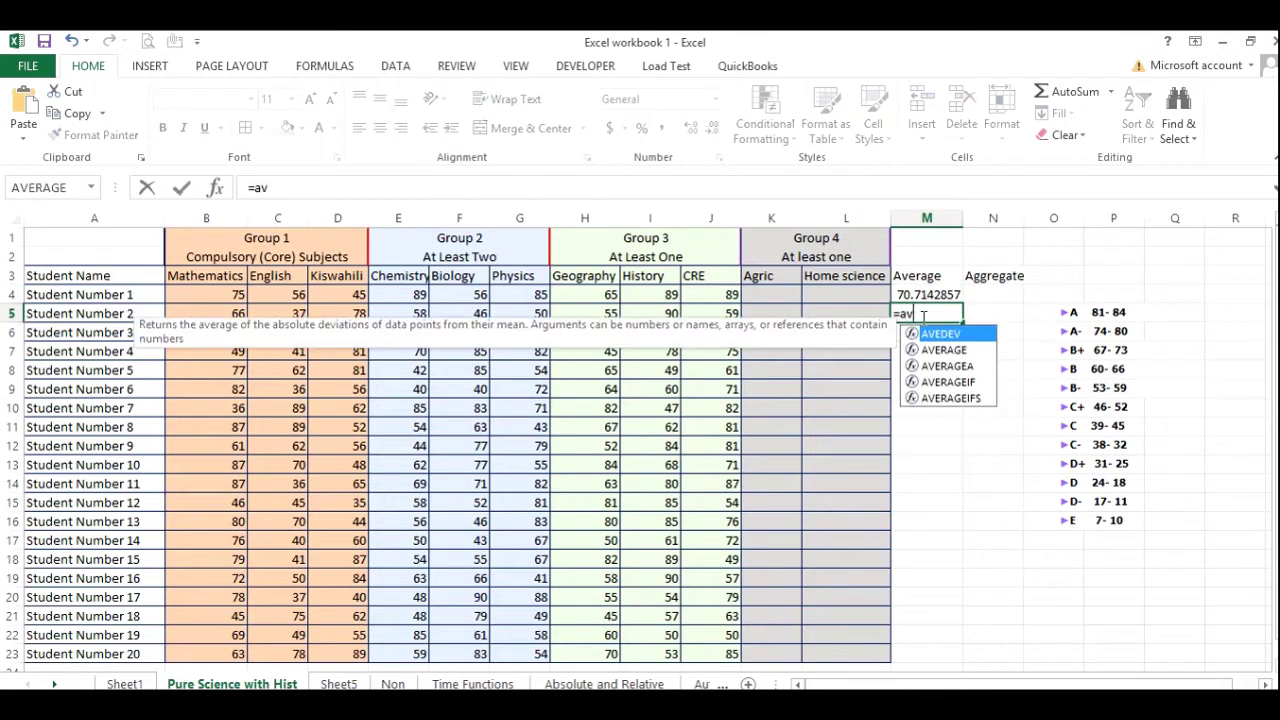
type("erage(")
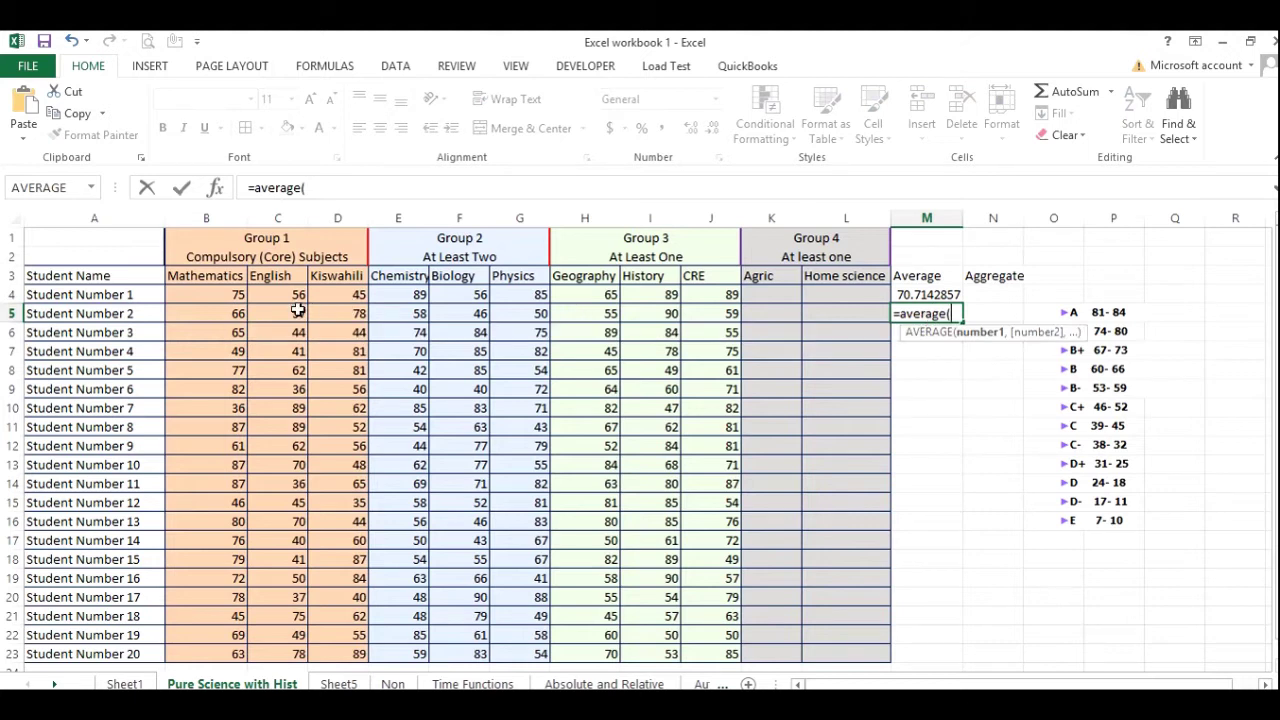
- Complete =AVERAGE(B5:G5,MAX(H5:J5)) in M5, showing 71.7142857 for Student Number 2
left_click(224, 312)
left_click_drag(271, 313, 537, 313)
type(",ma(")
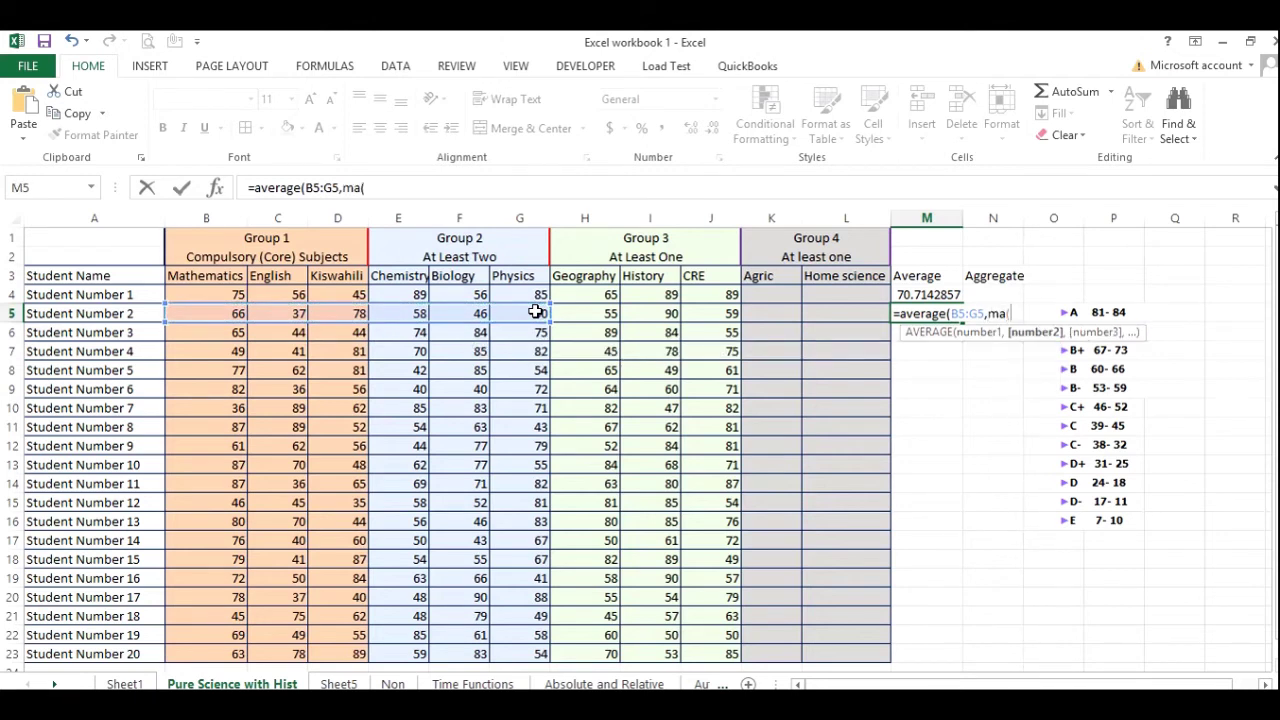
key("BackSpace")
type("x")
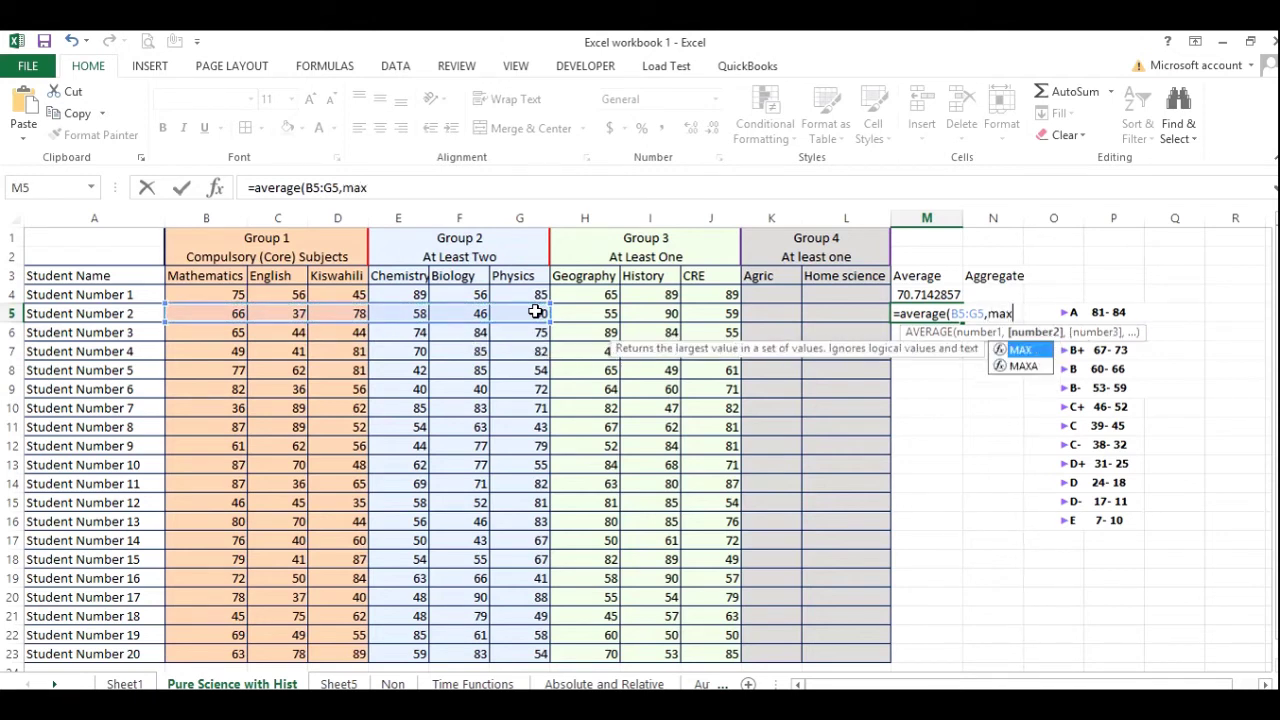
type("(")
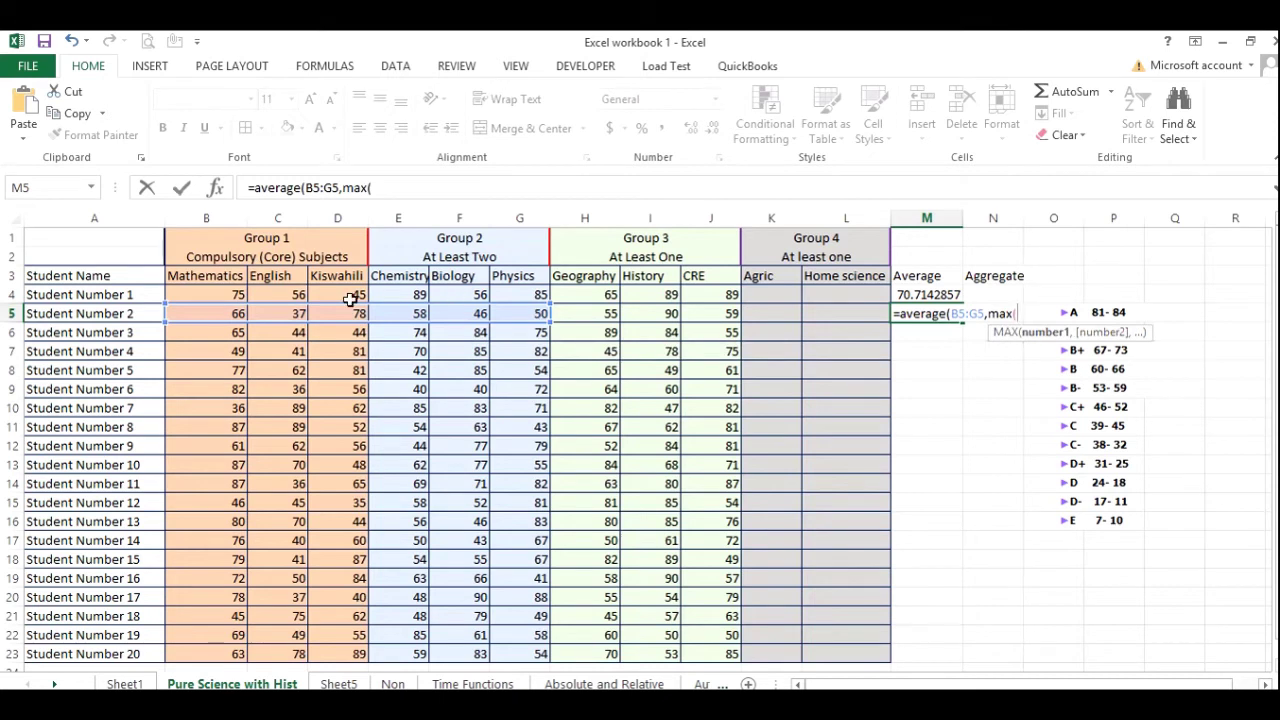
left_click_drag(588, 311, 708, 311)
type(")")
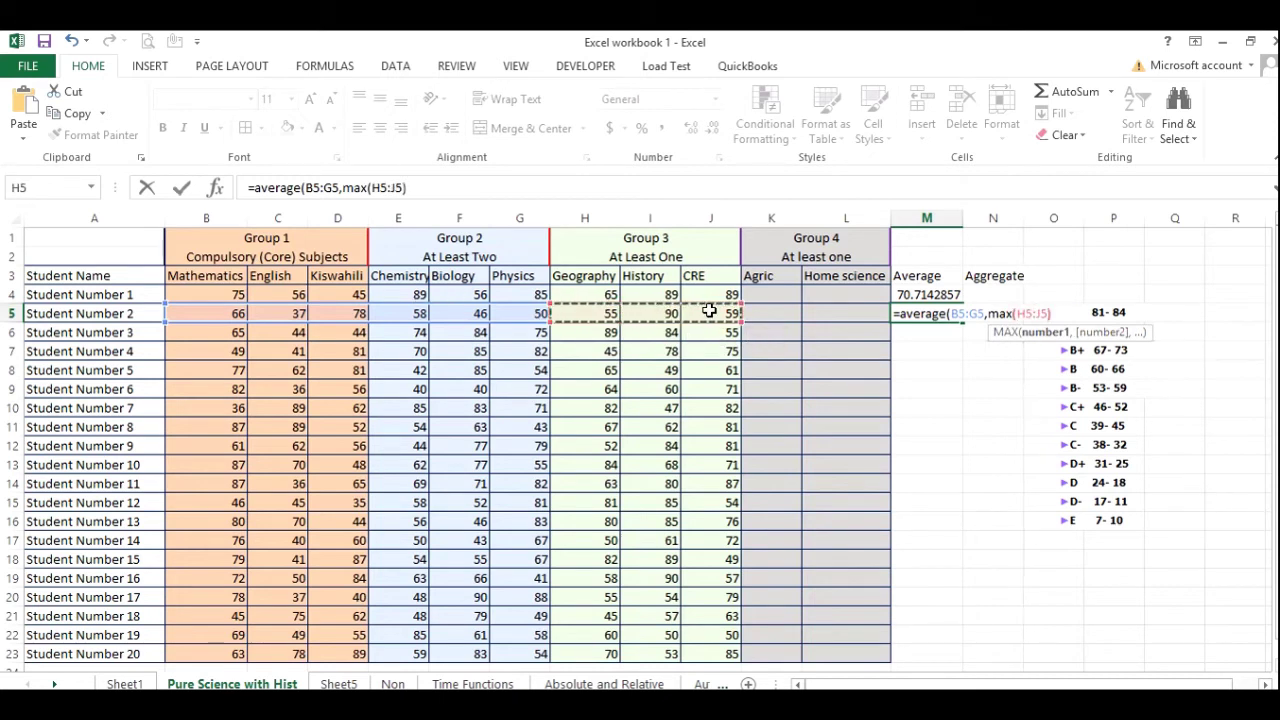
type(")")
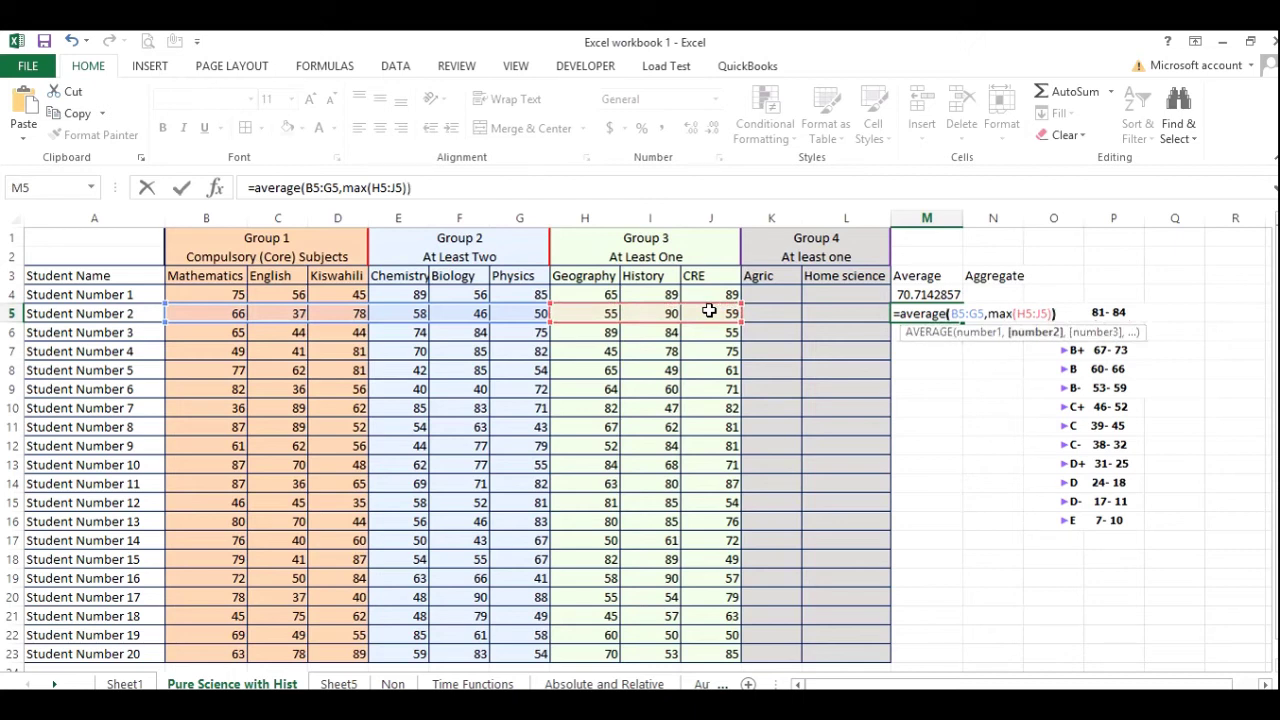
key("ctrl+Return")
key("Return")
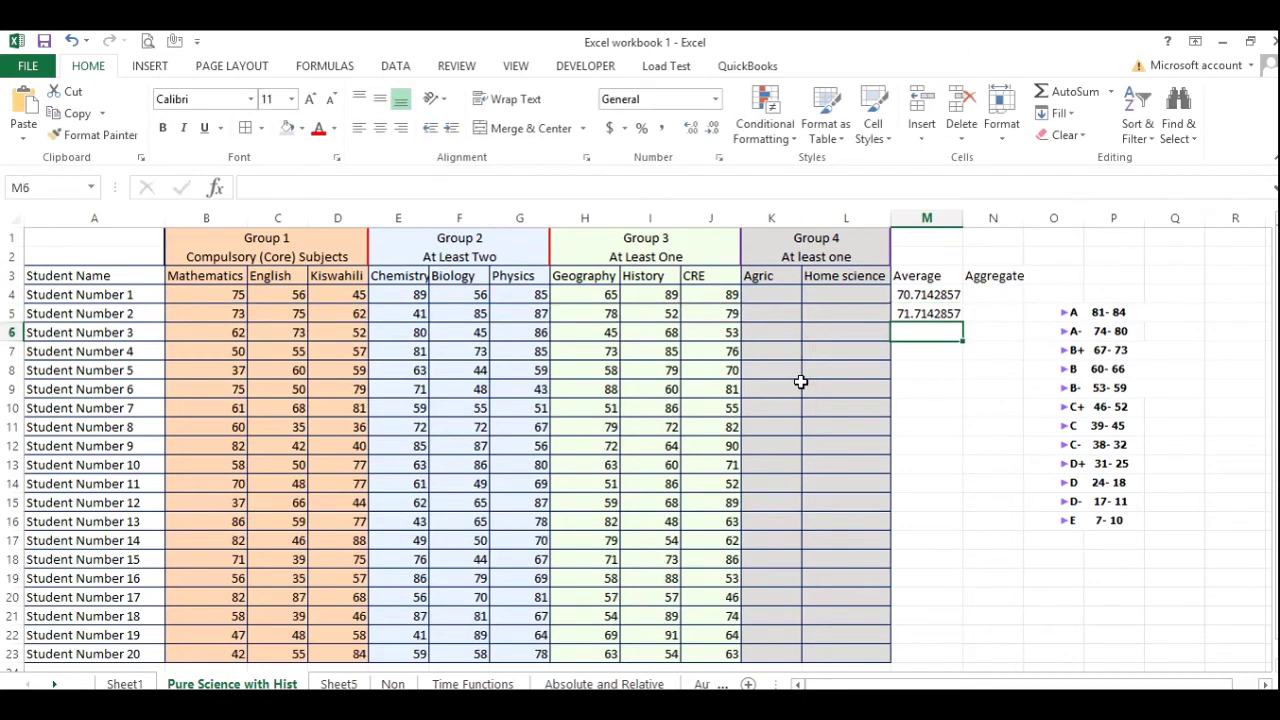
- Copy the average formula from M5 down to M23 and select the grade scale O5:P16
left_click(930, 313)
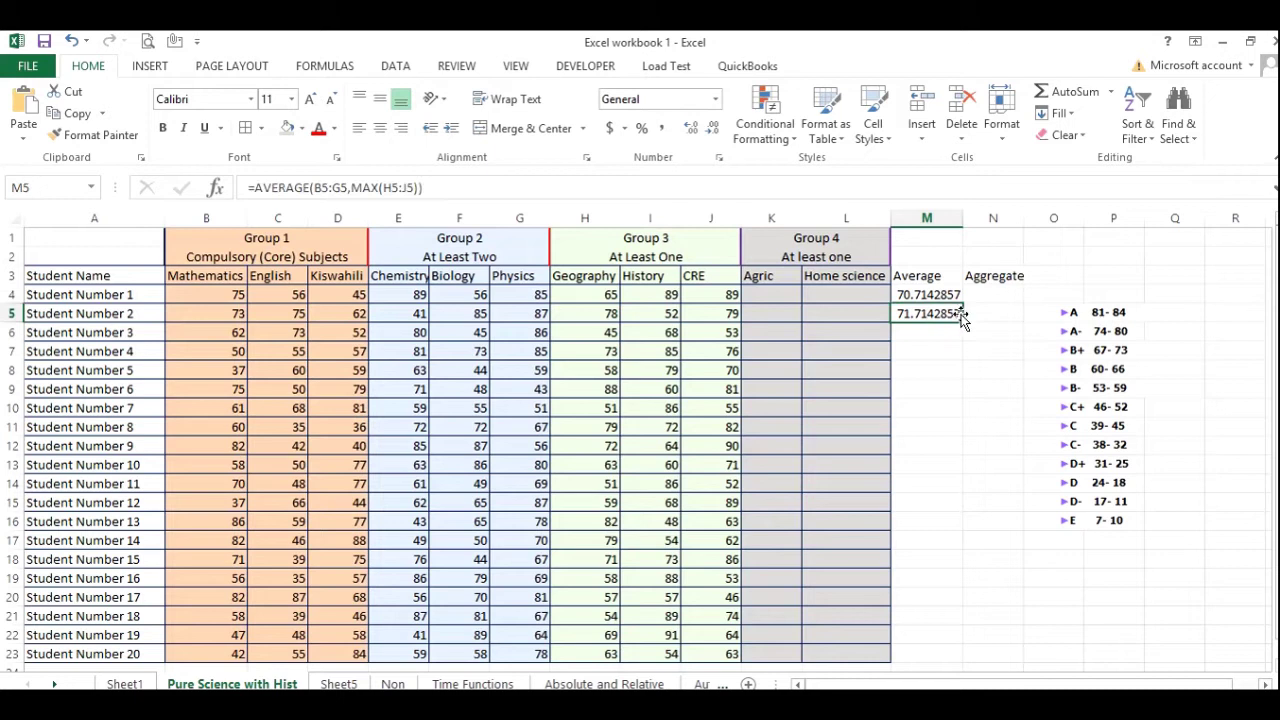
mouse_move(962, 322)
left_mouse_down()
mouse_move(926, 654)
mouse_move(957, 429)
mouse_move(956, 322)
left_mouse_up()
left_click_drag(962, 321, 957, 656)
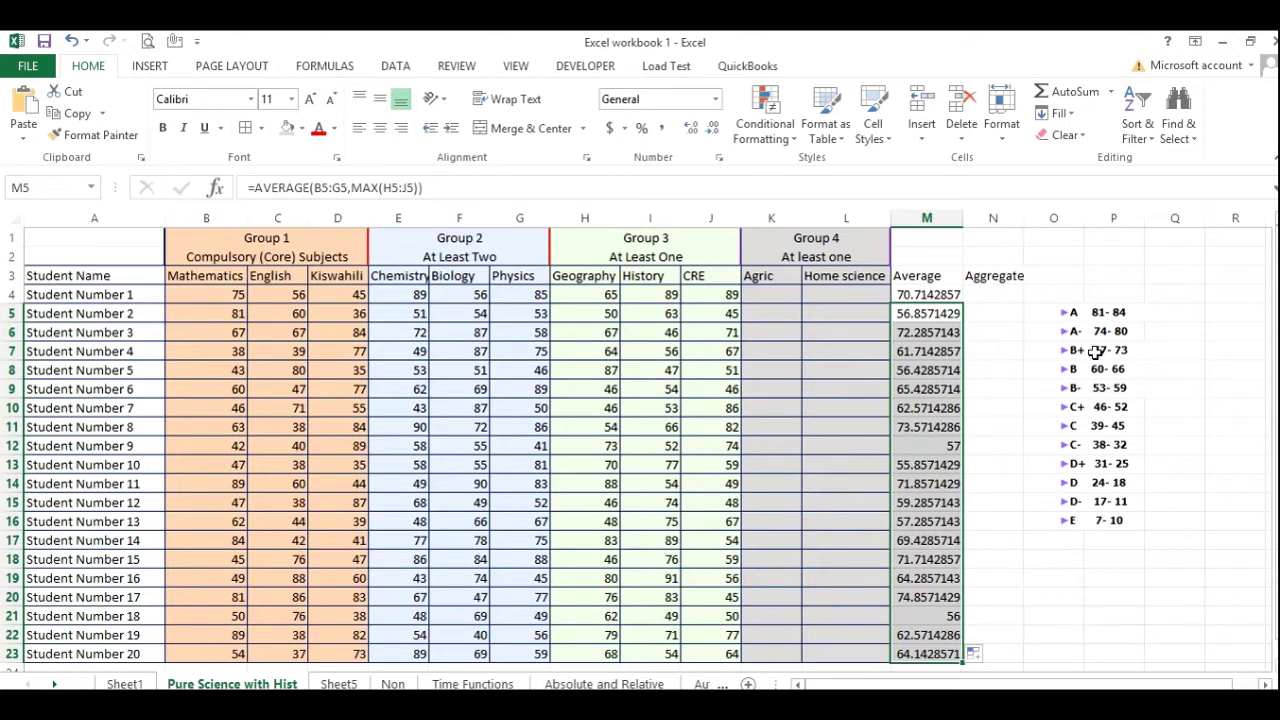
left_click(1072, 318)
left_click_drag(1072, 318, 1123, 520)
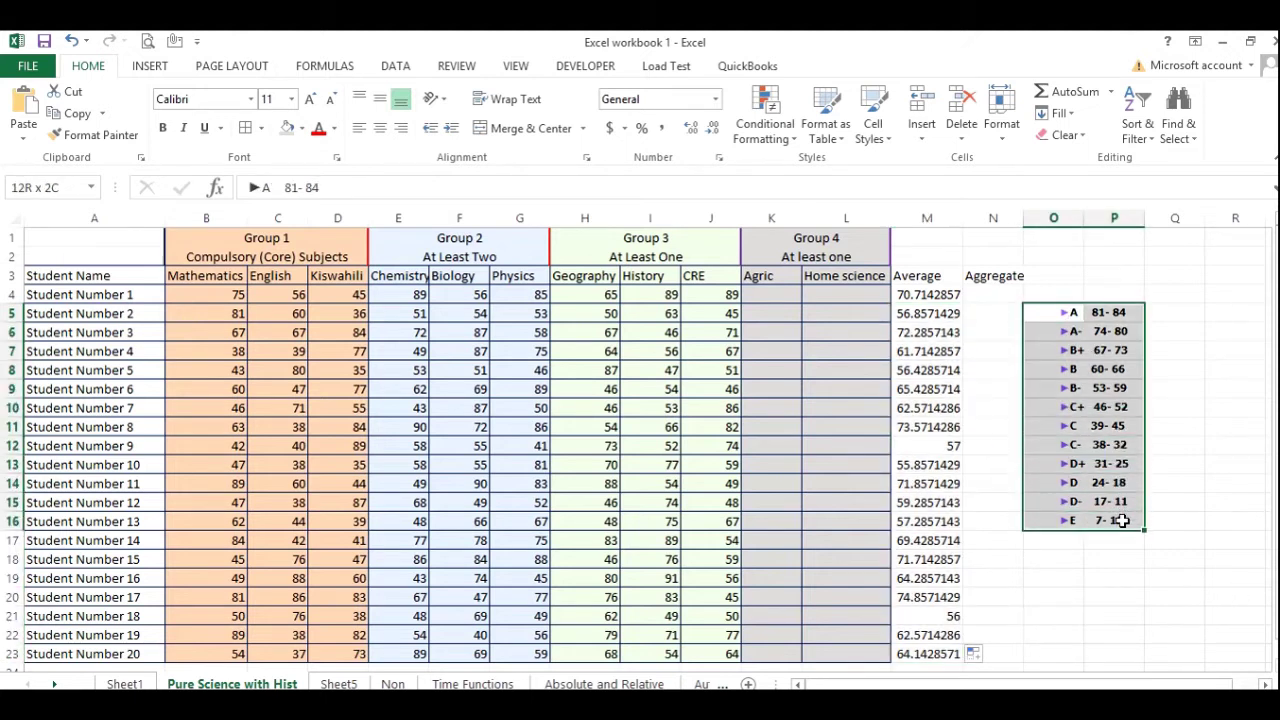
- Put a thick box border around the grade scale
left_click(260, 130)
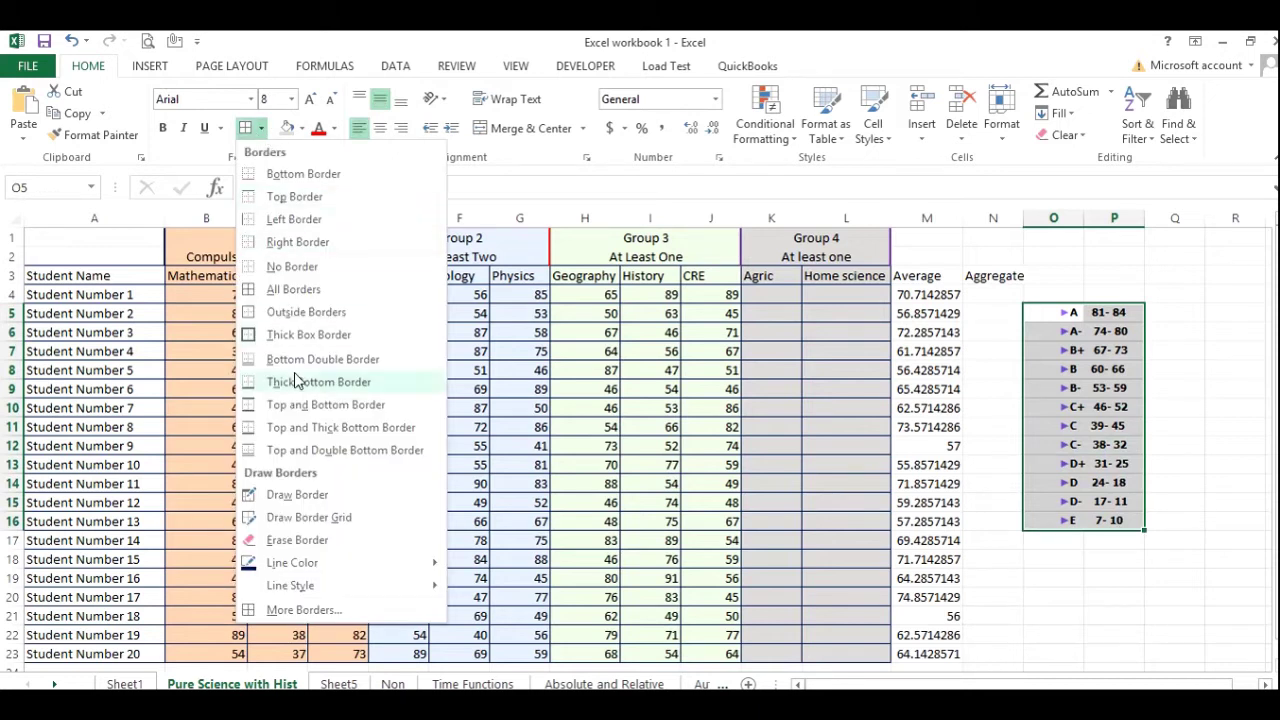
left_click(288, 334)
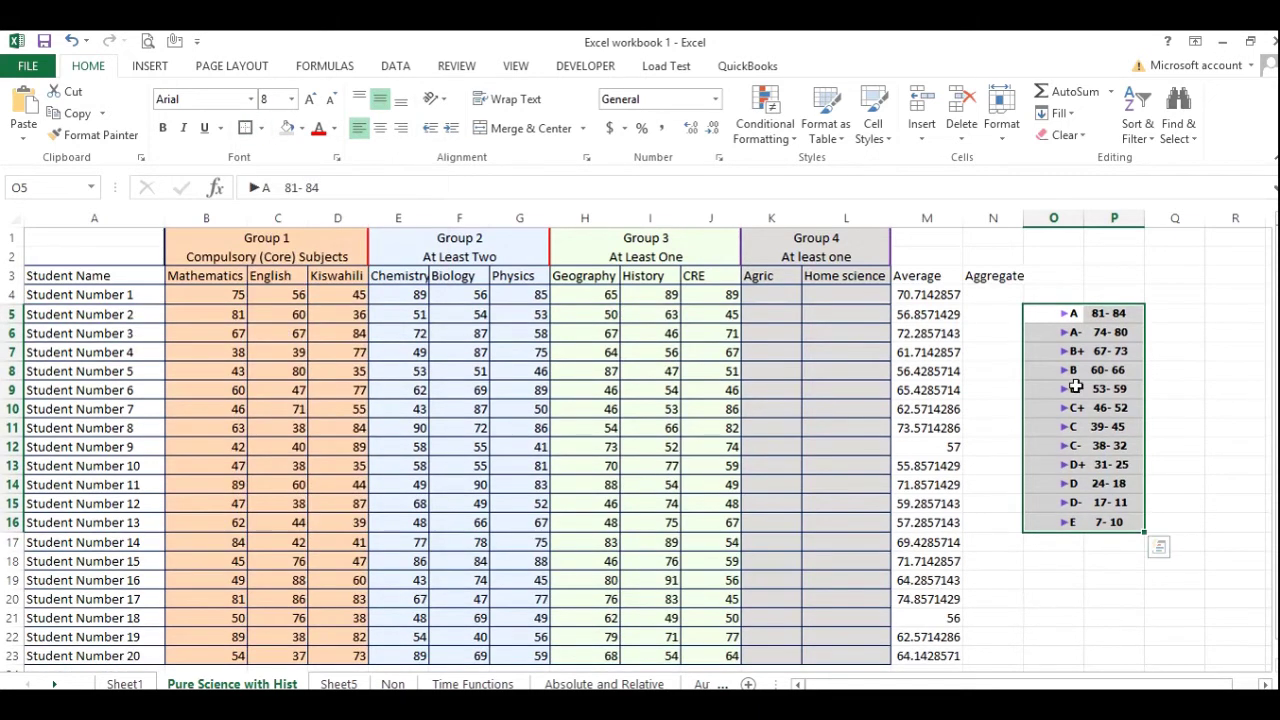
left_click(1152, 386)
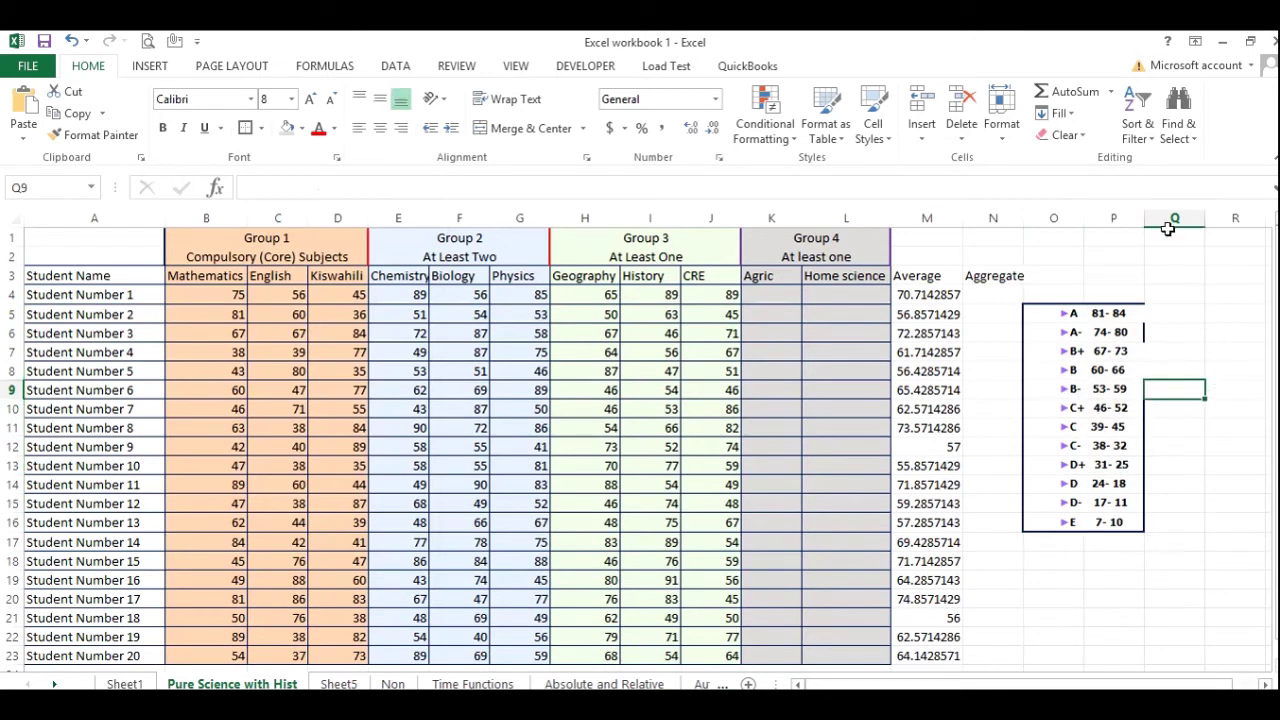
- Widen column P for the grade-range key and column N for Aggregate
left_click_drag(1144, 218, 1178, 218)
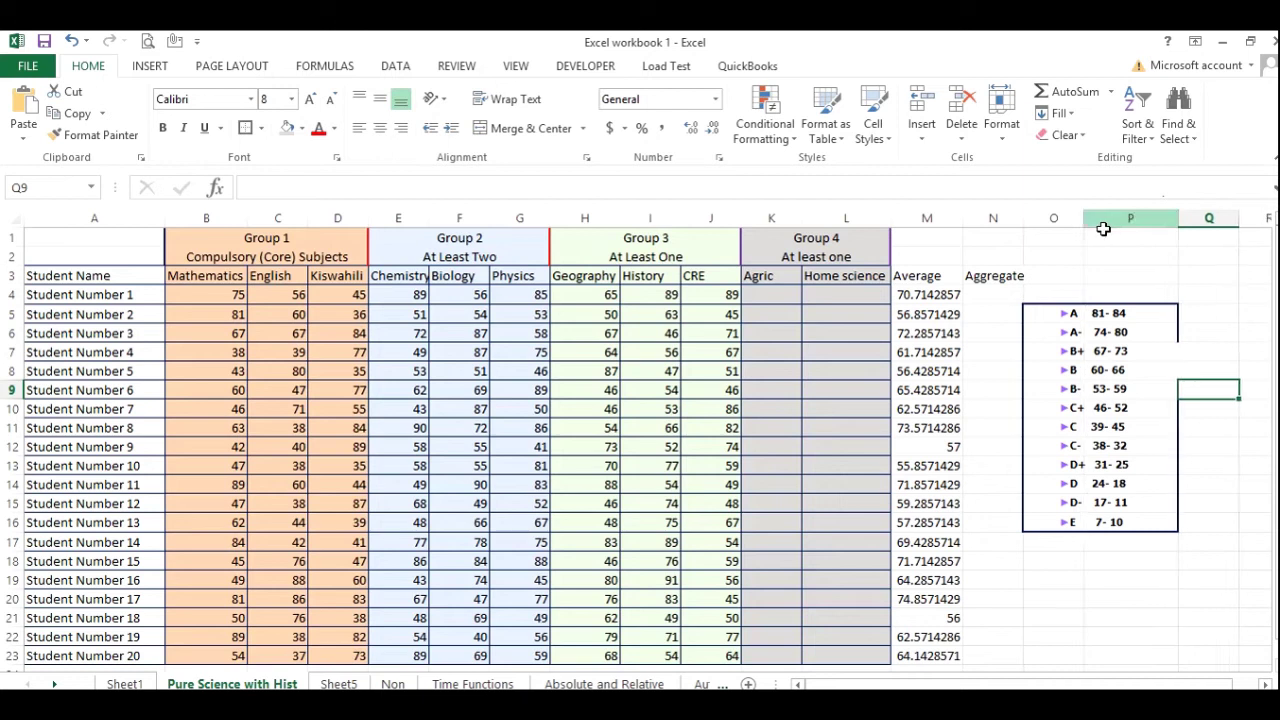
left_click(1045, 312)
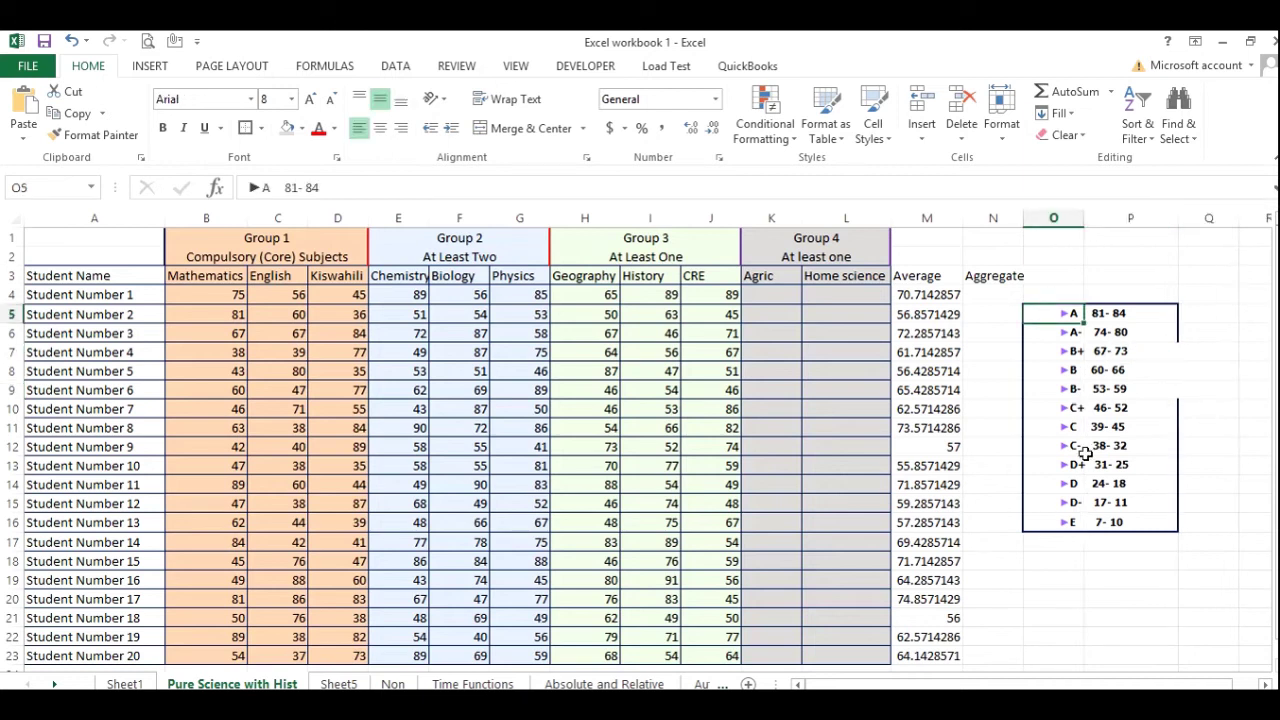
left_click(1213, 521)
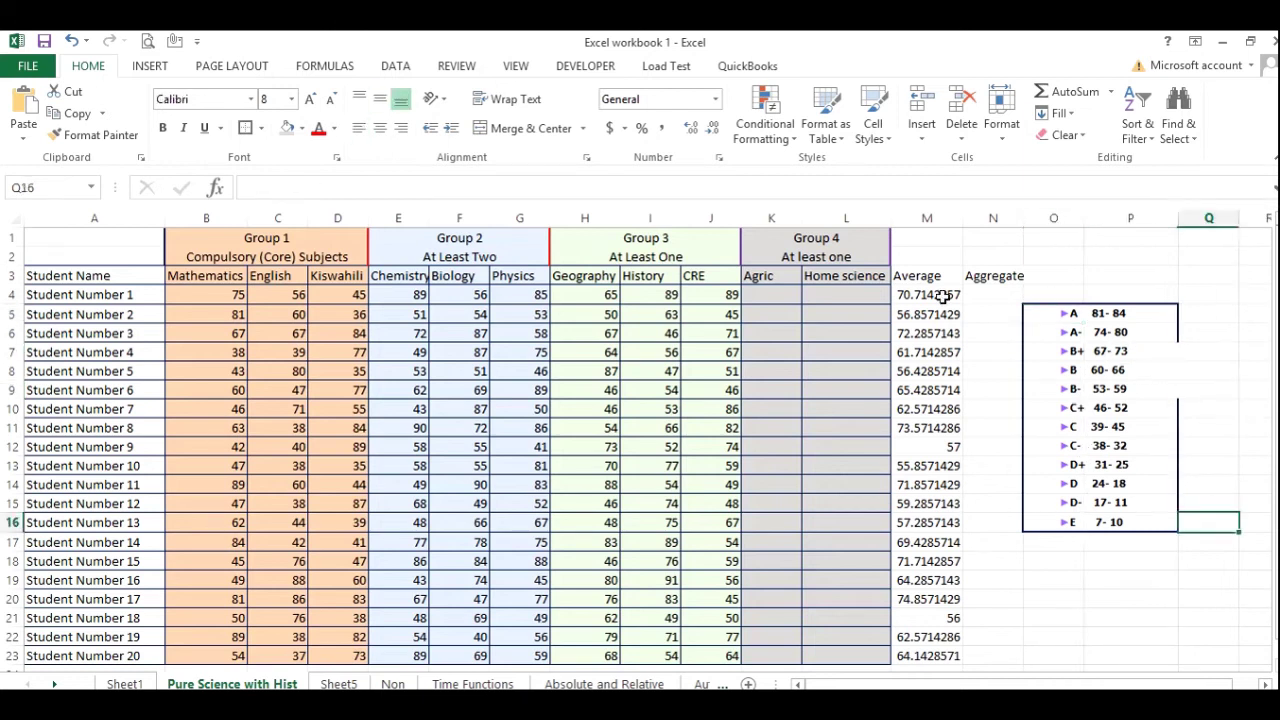
left_click_drag(1023, 218, 1068, 217)
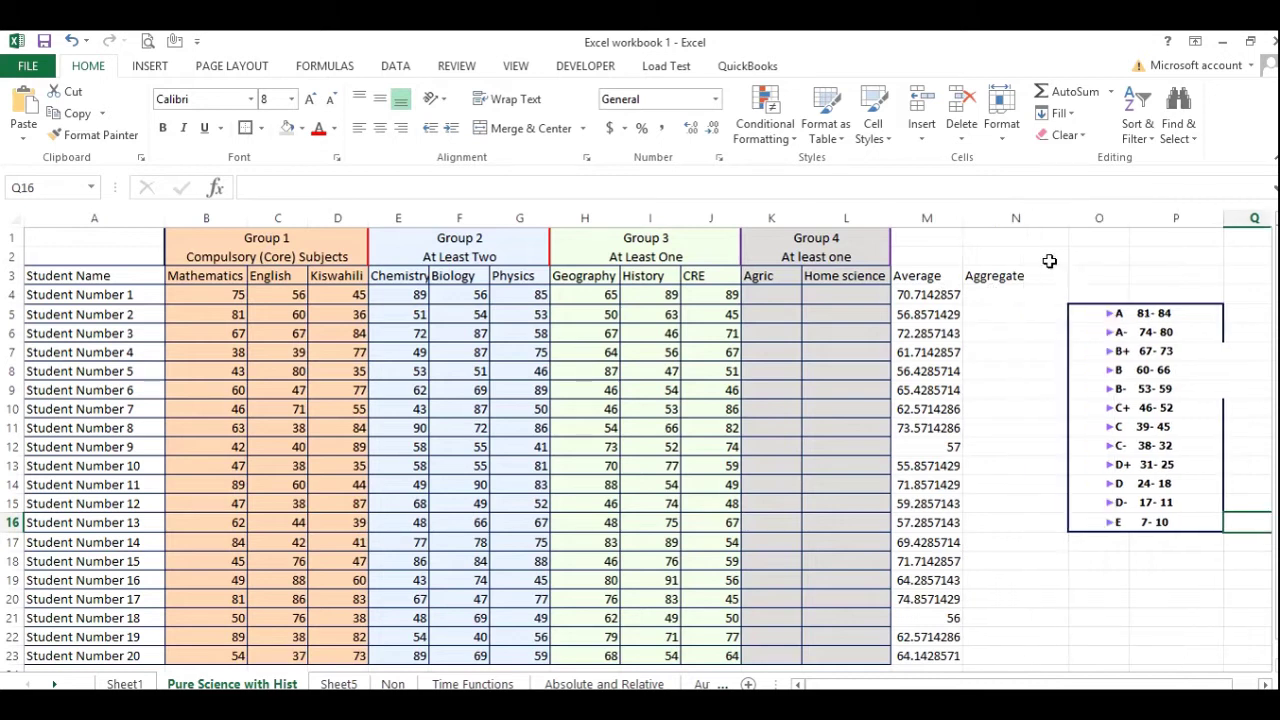
left_click(990, 295)
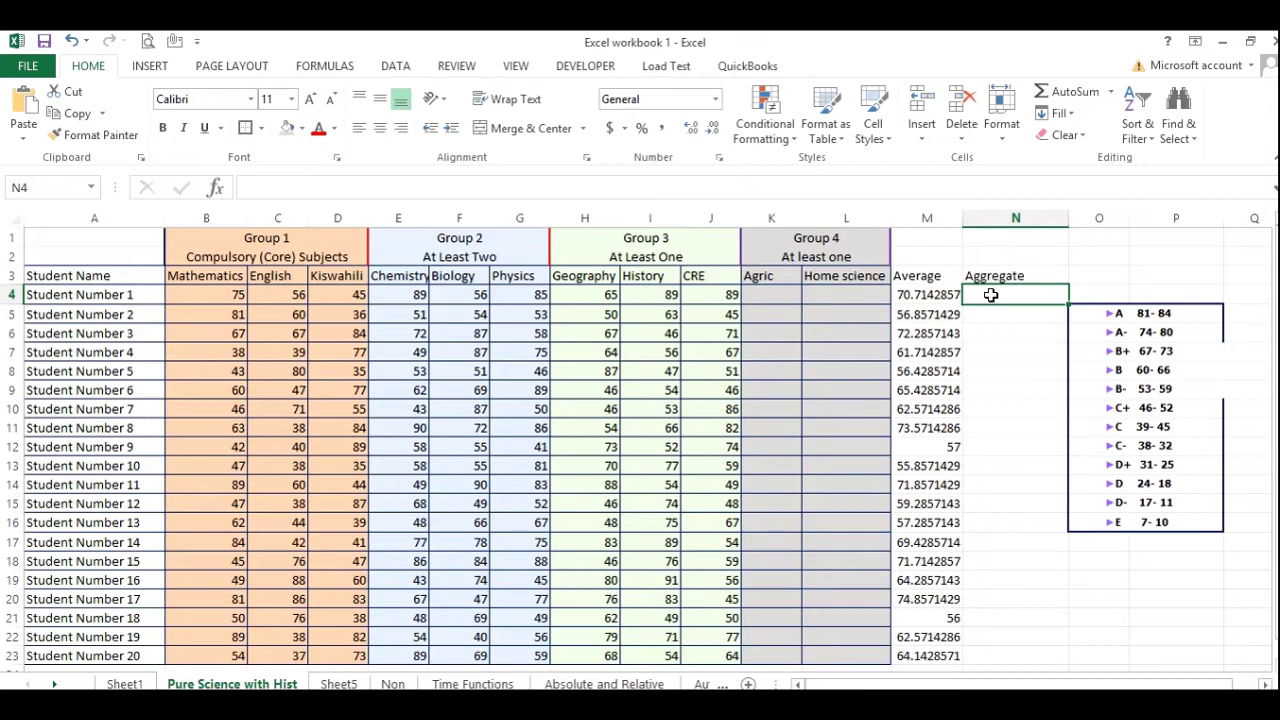
- Begin N4's nested IF as =IF(M4>=81,"A",IF( for the aggregate grade
left_click(284, 187)
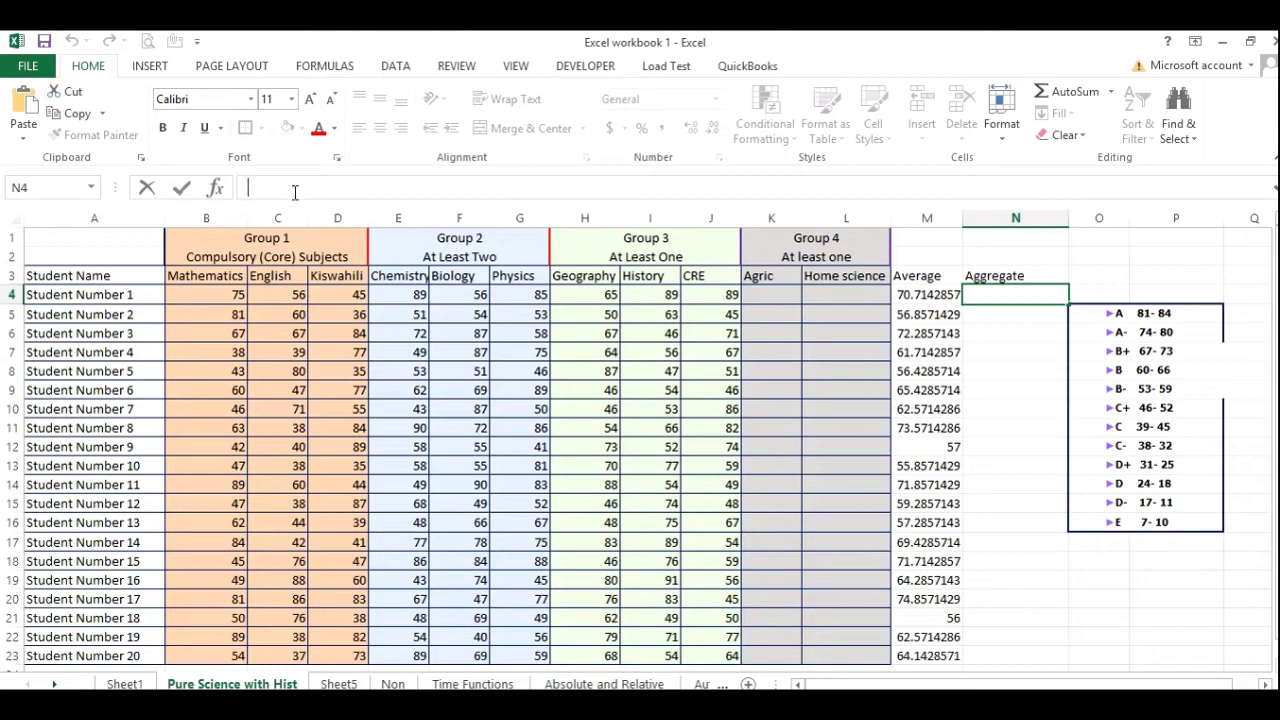
type("=")
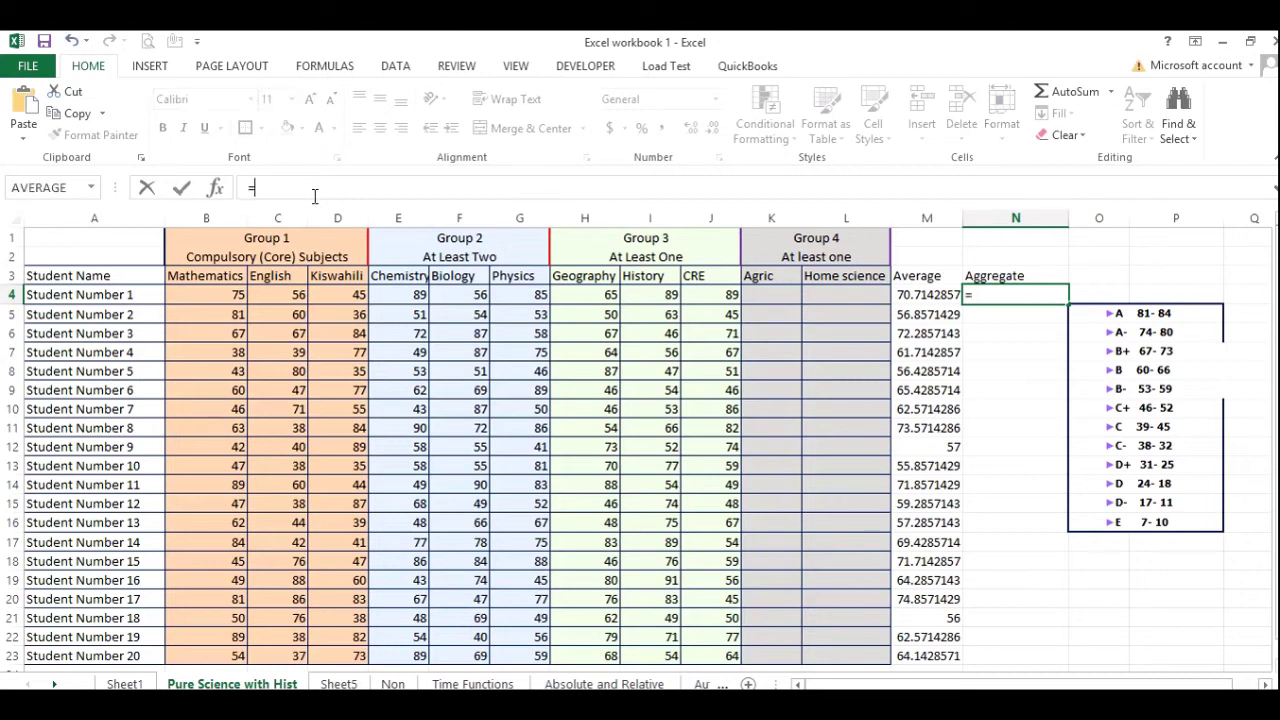
type("if")
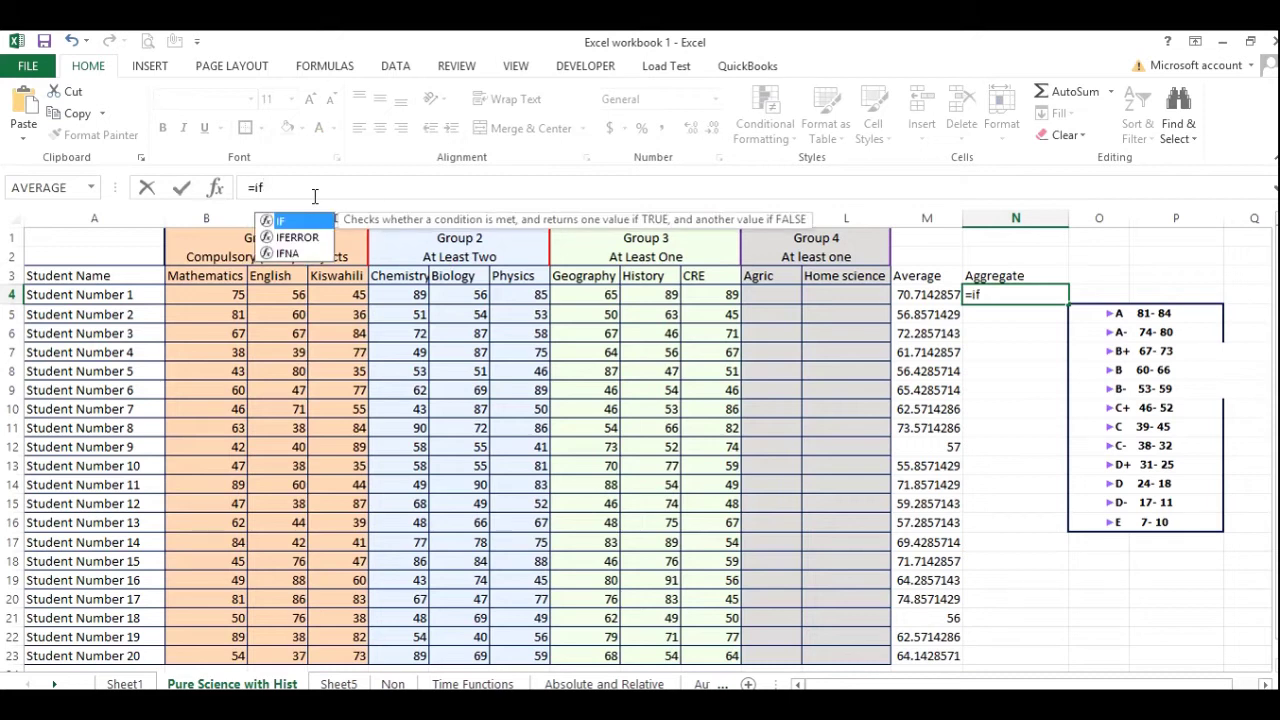
type("(")
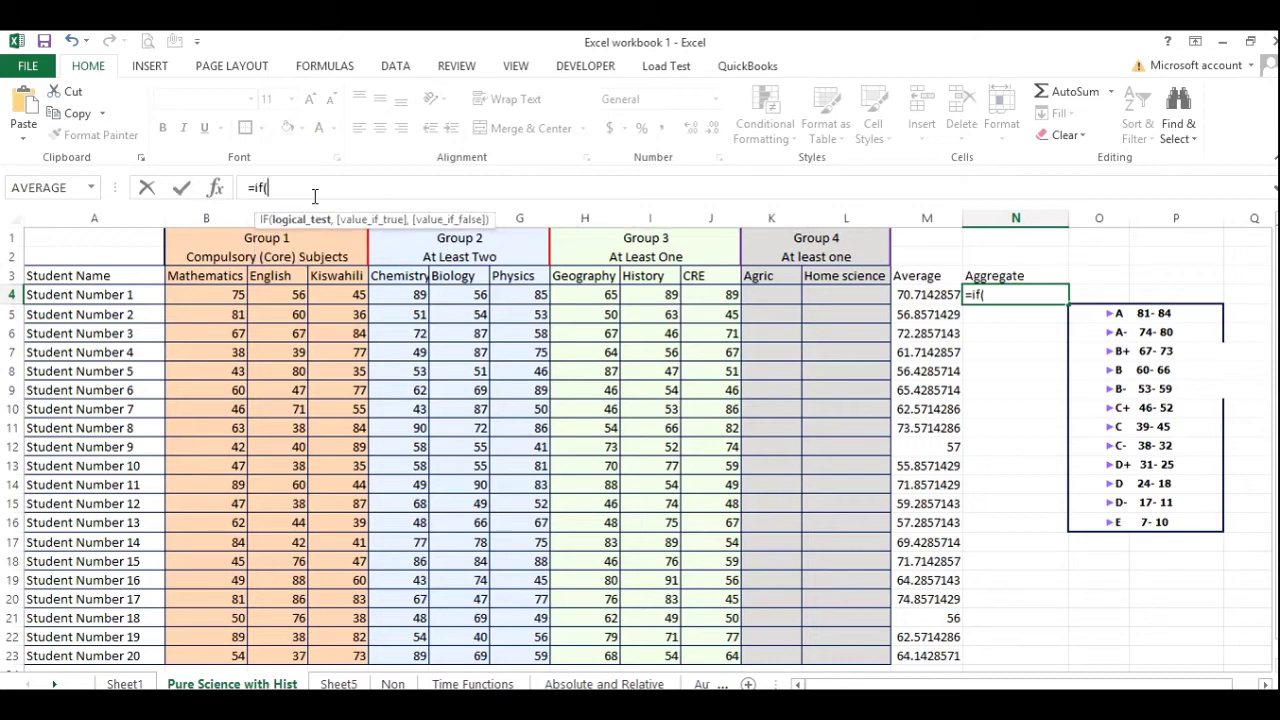
left_click(927, 297)
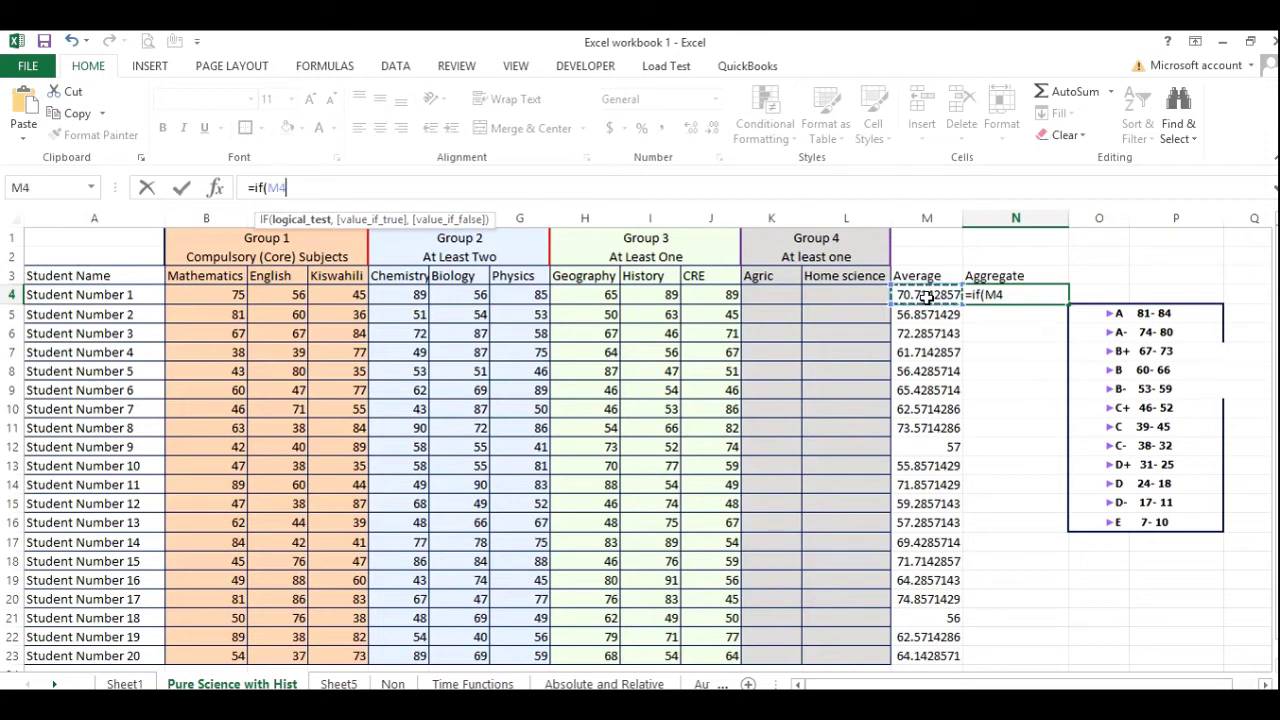
type(">=81")
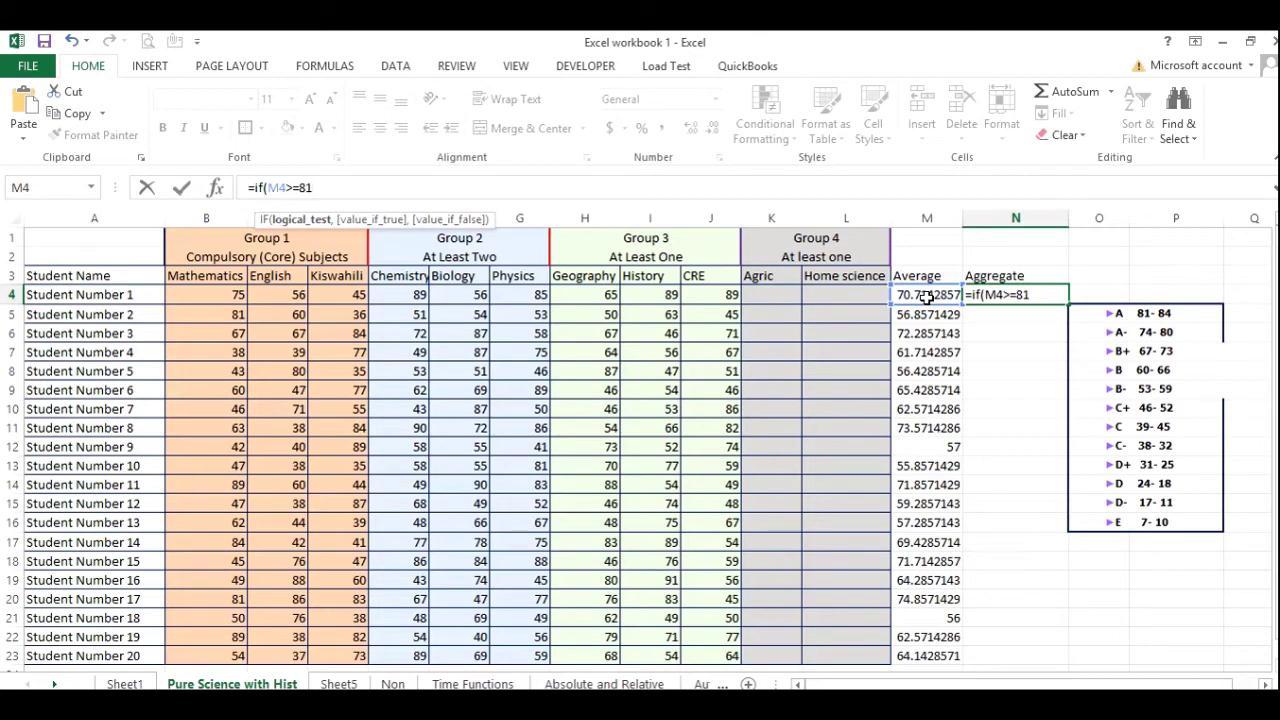
type(",")
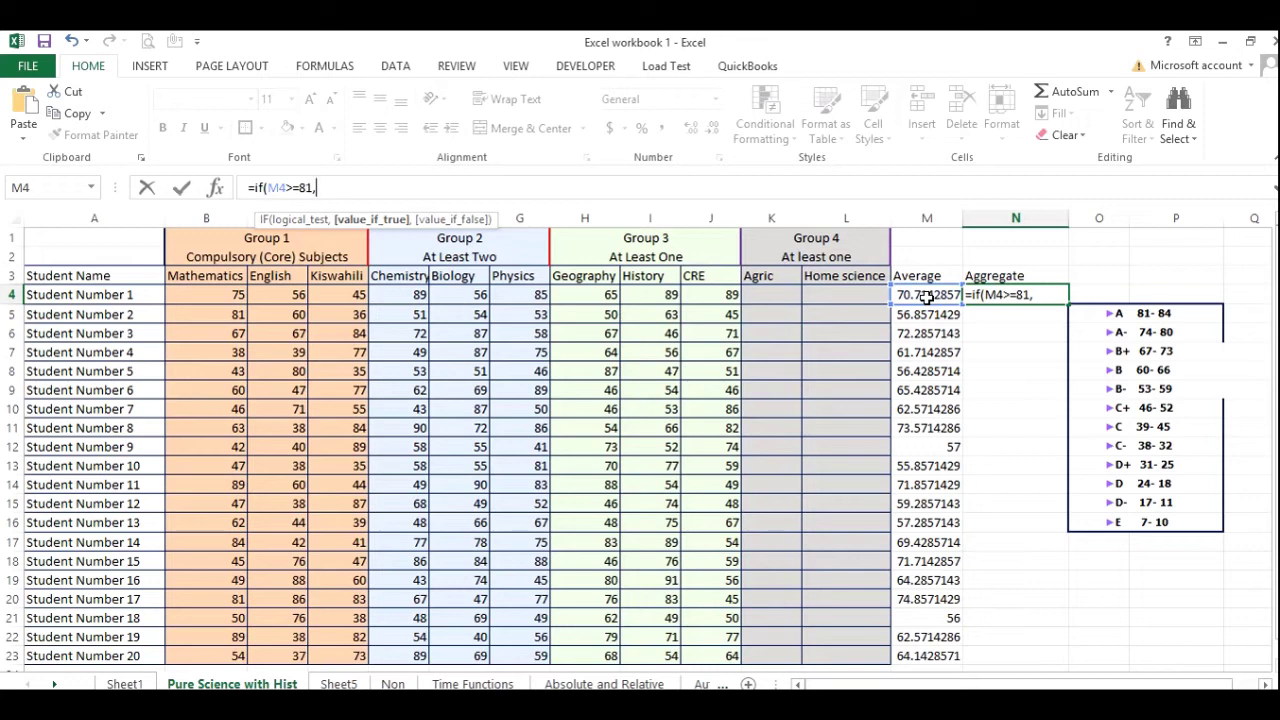
type("\"A\",")
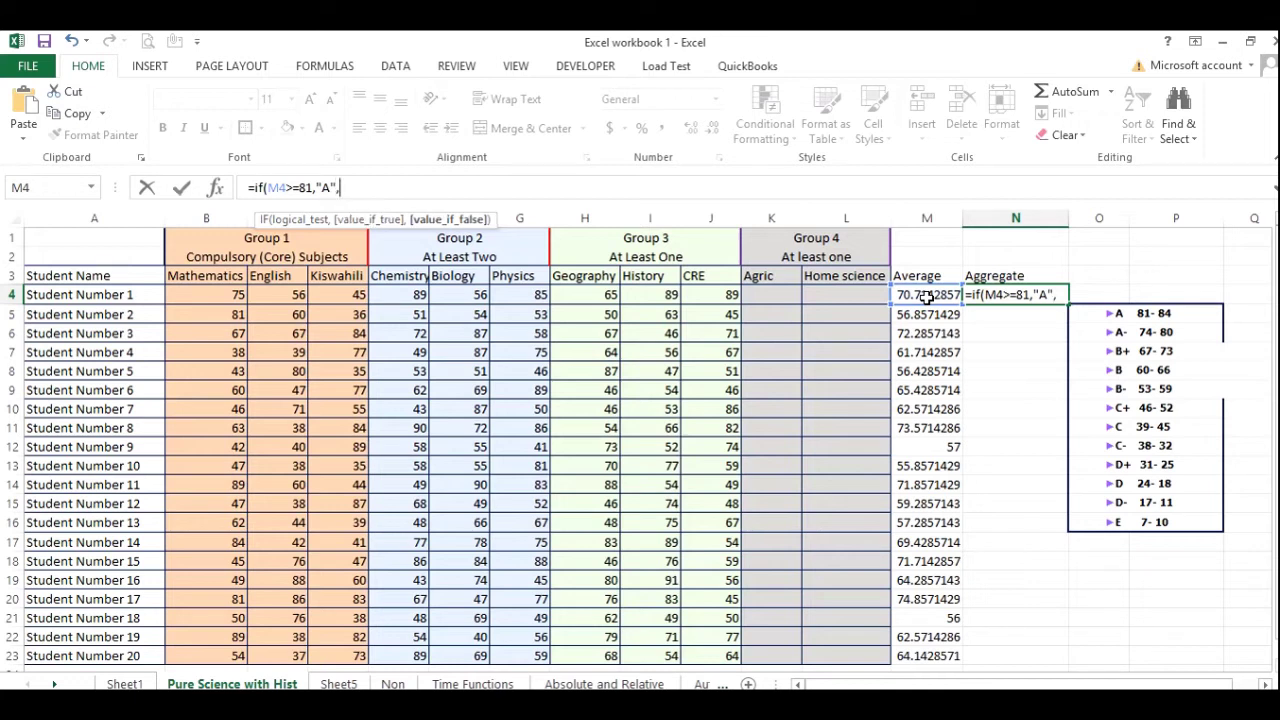
type("if(")
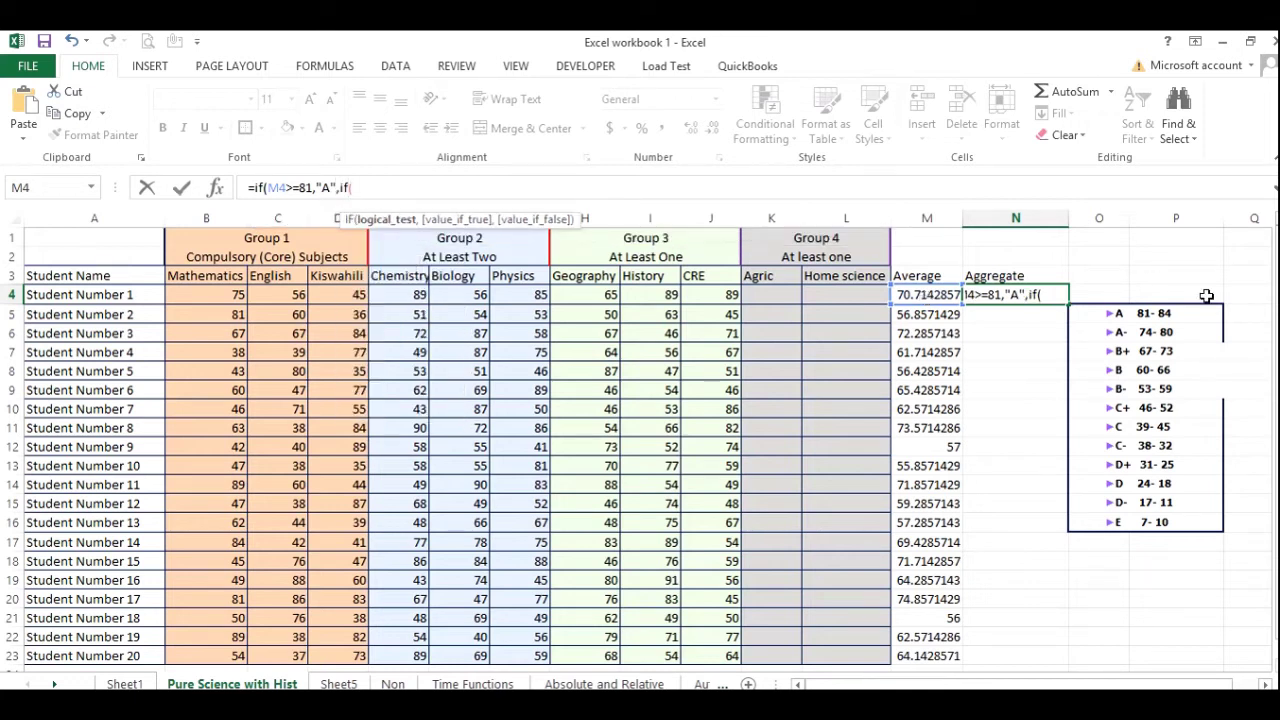
- Extend N4's nested IF with A- at 74, B+ at 67 and B at 60
left_click(928, 297)
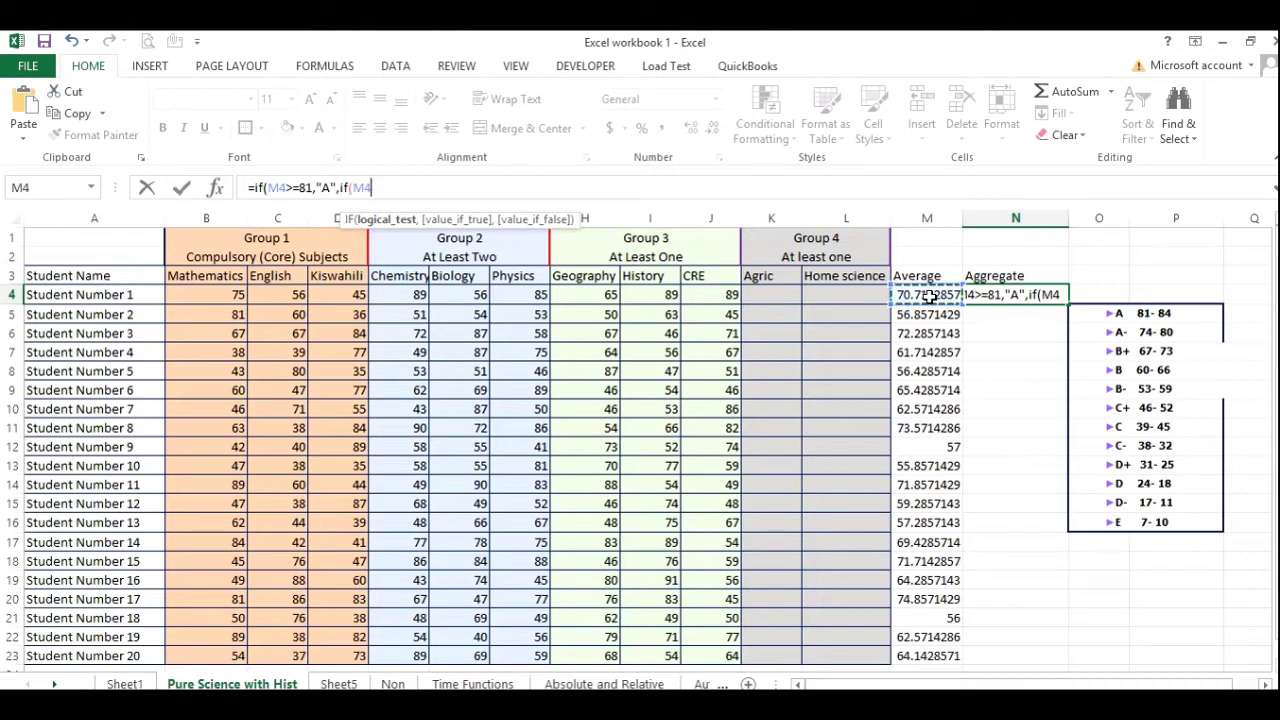
type(">=")
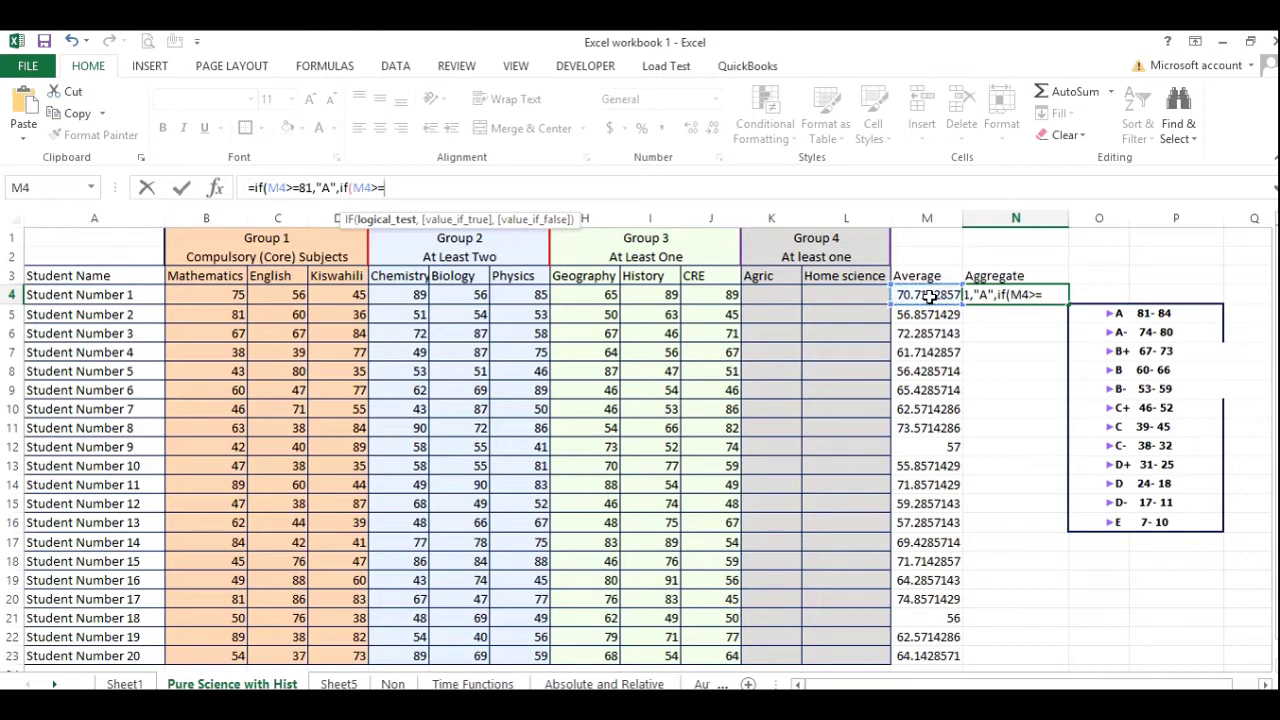
type("74,\"")
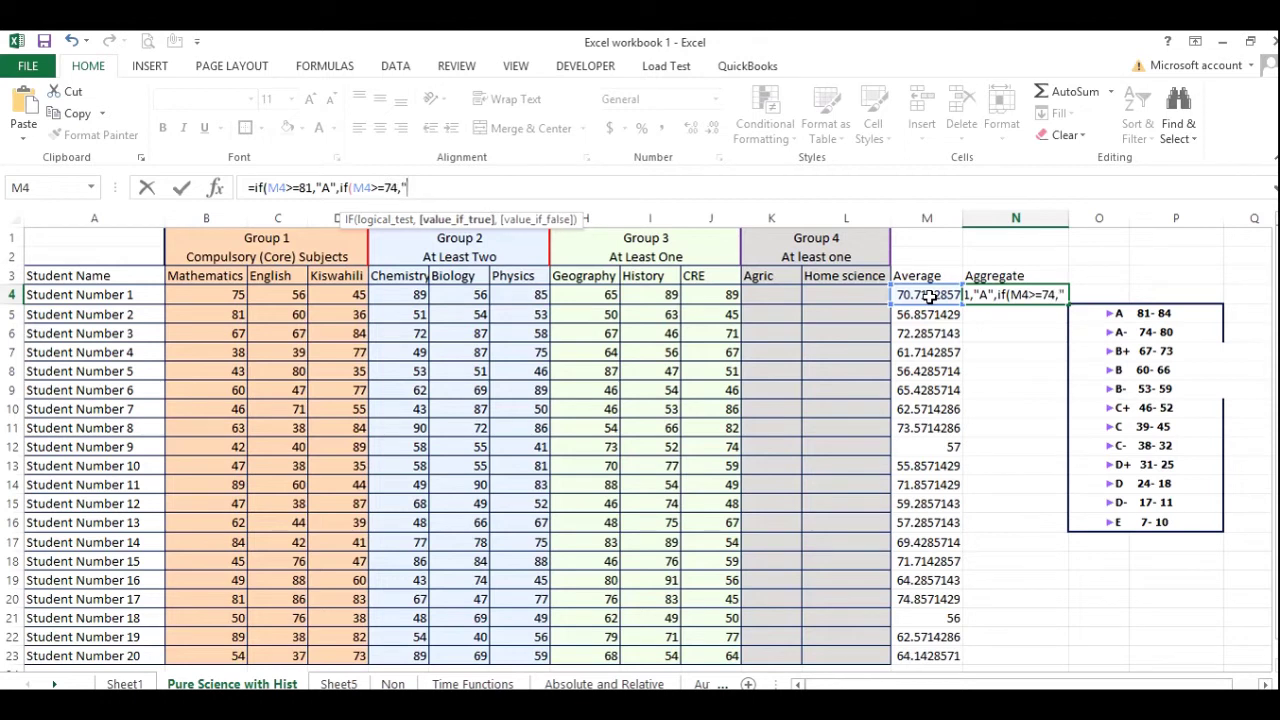
type("A-\"")
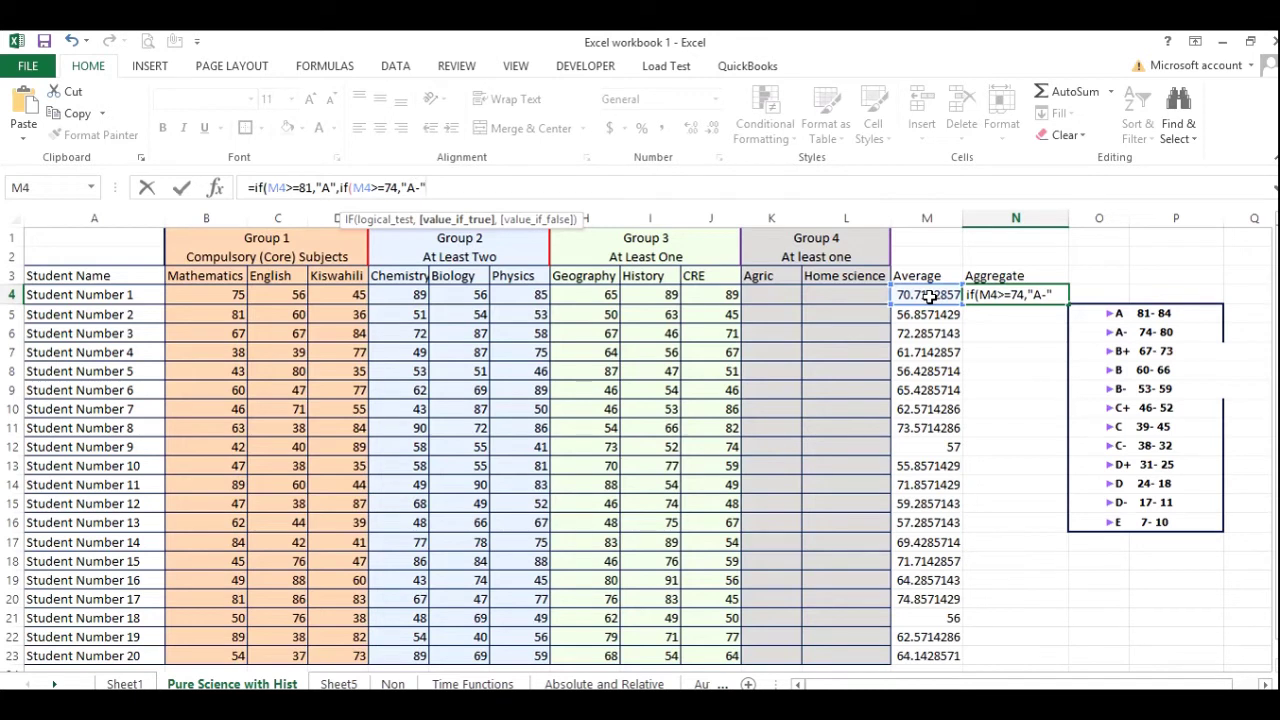
type(",")
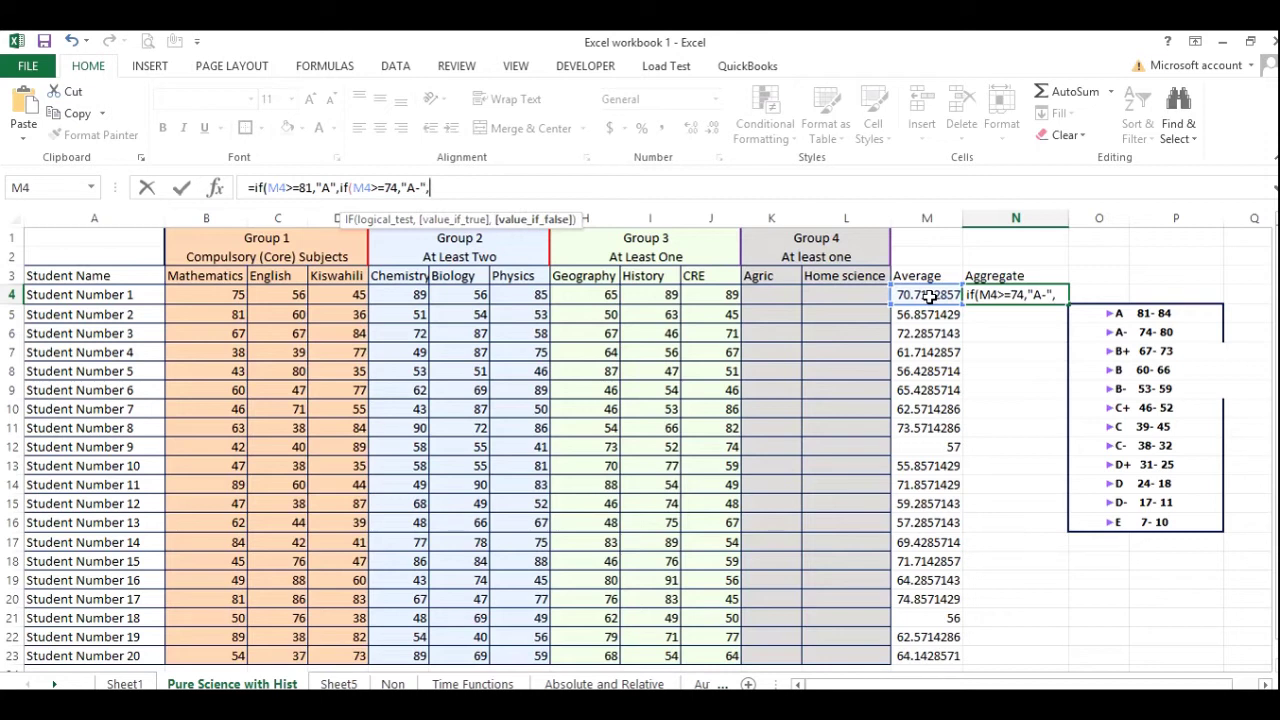
type("if")
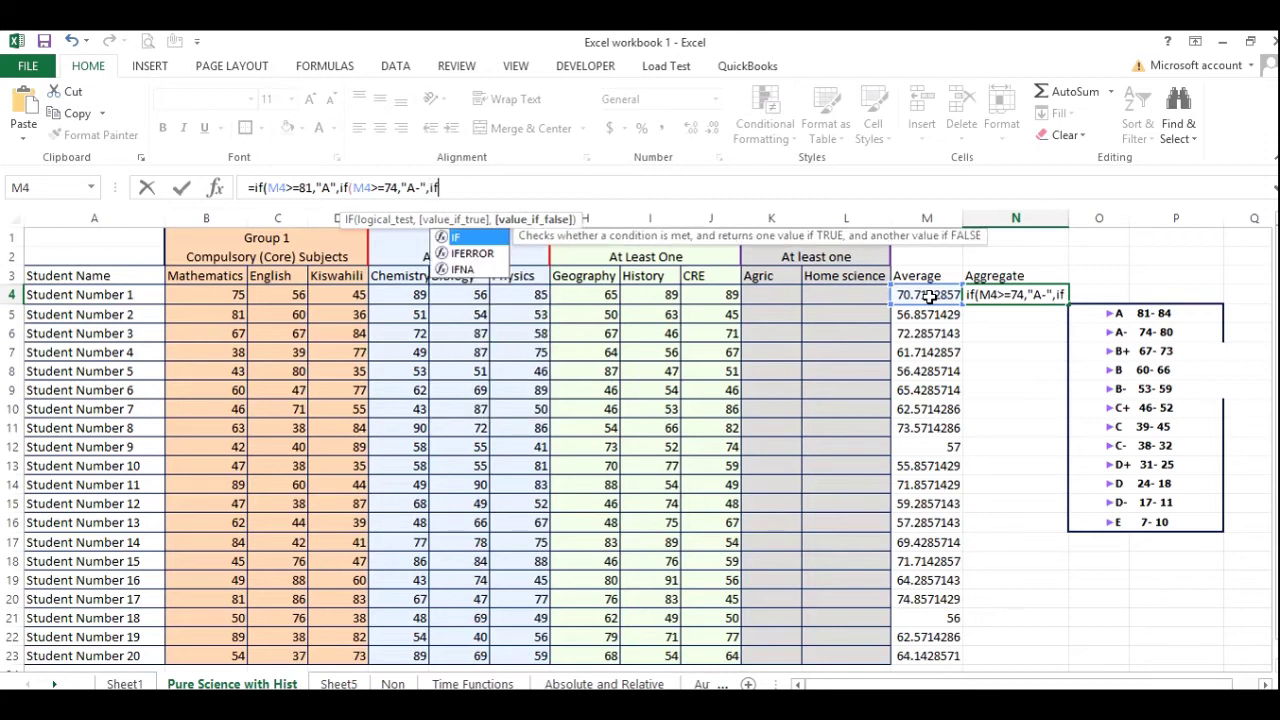
type("(")
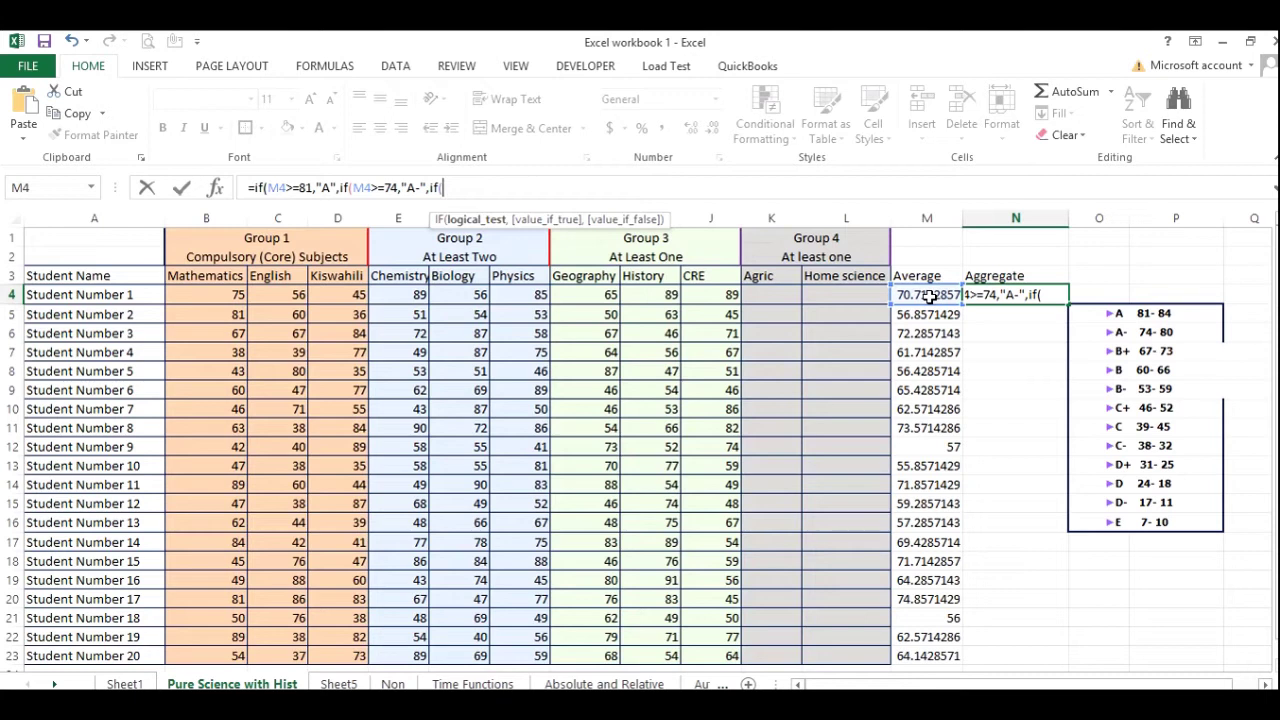
left_click(929, 296)
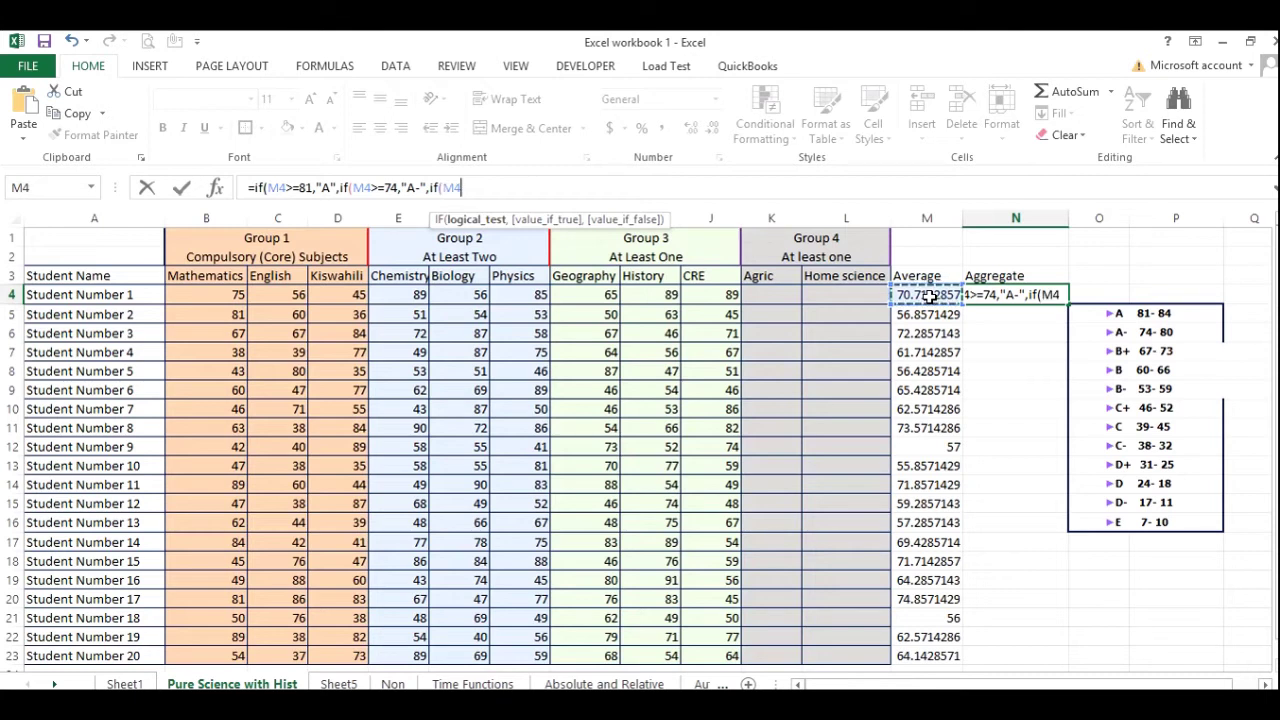
type(">=")
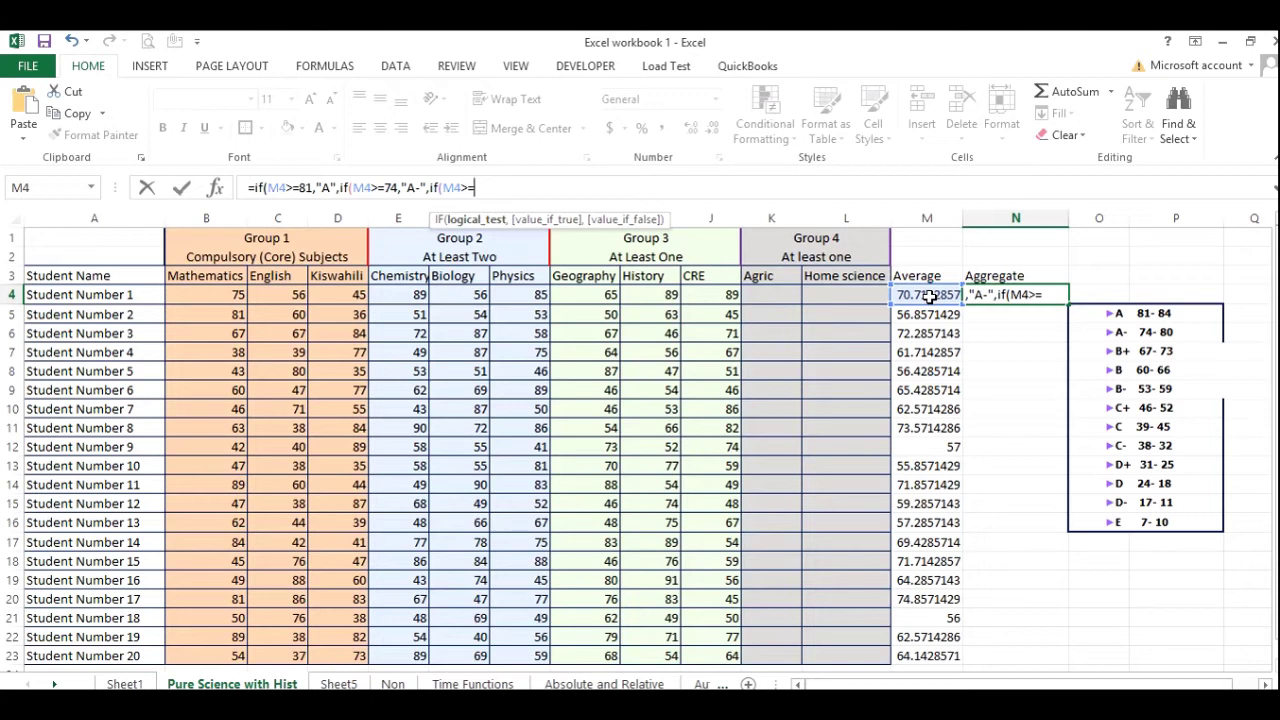
type("67,\"")
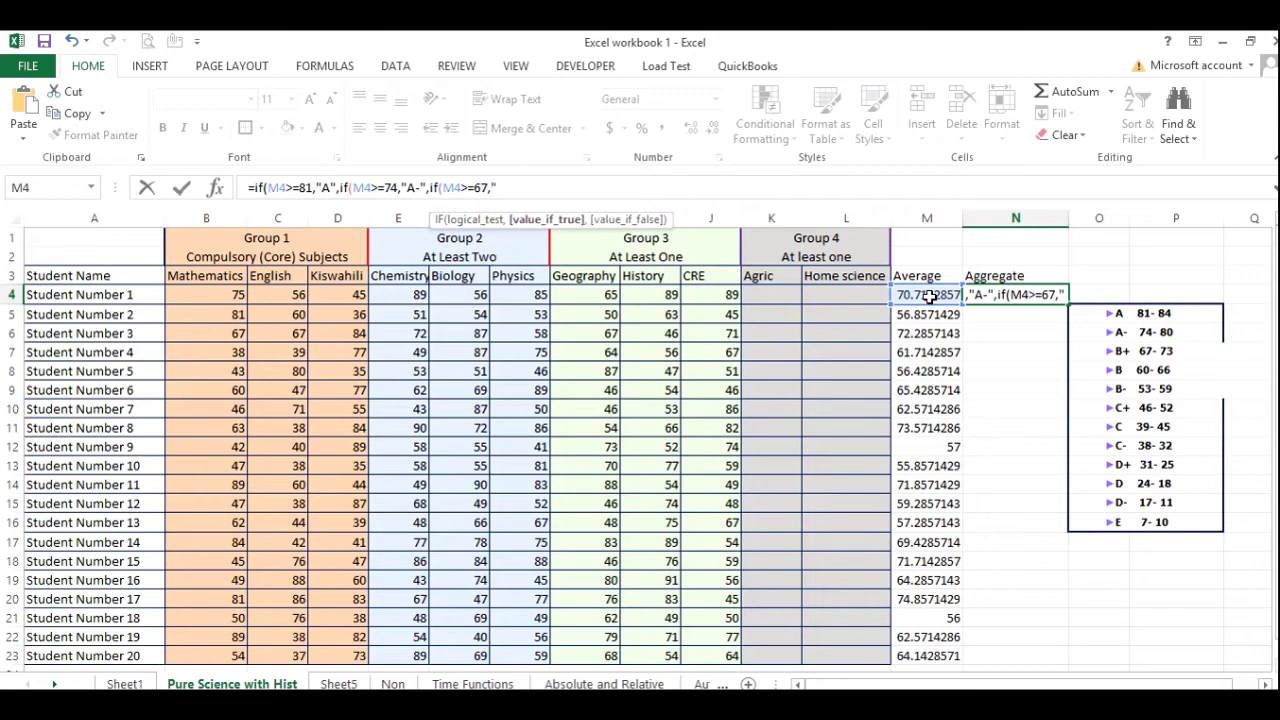
type("B")
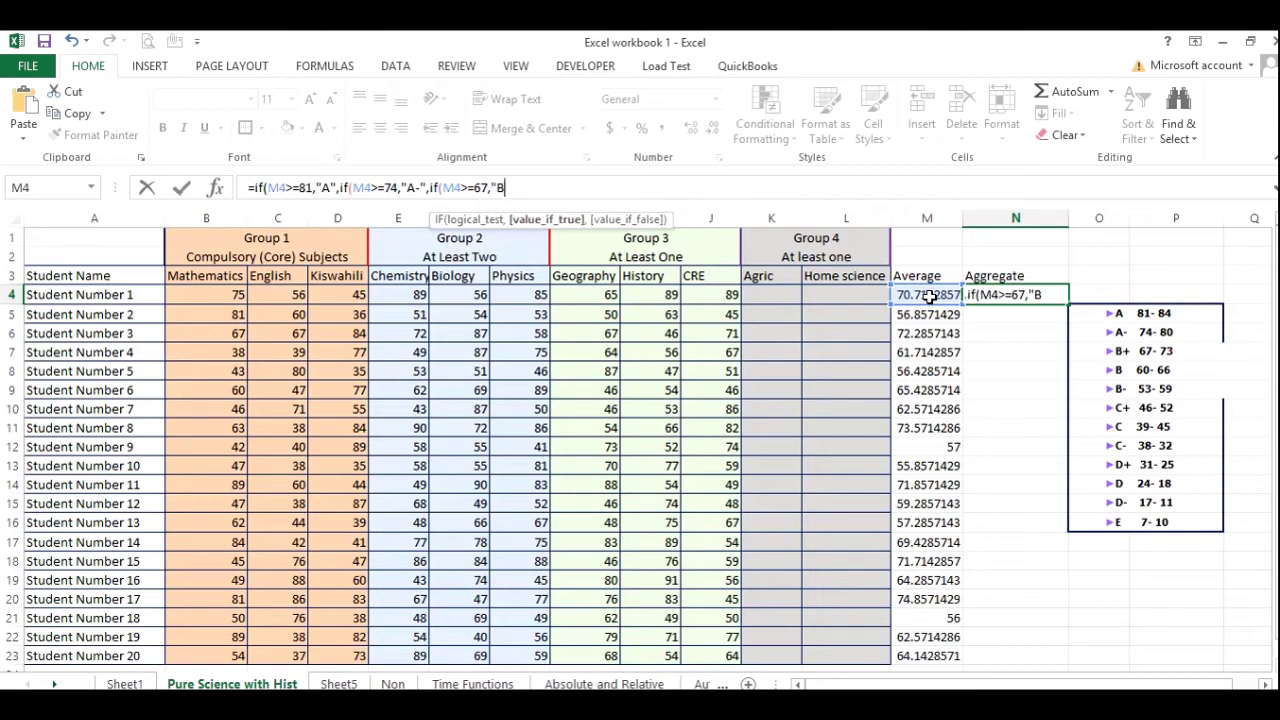
type("+\",")
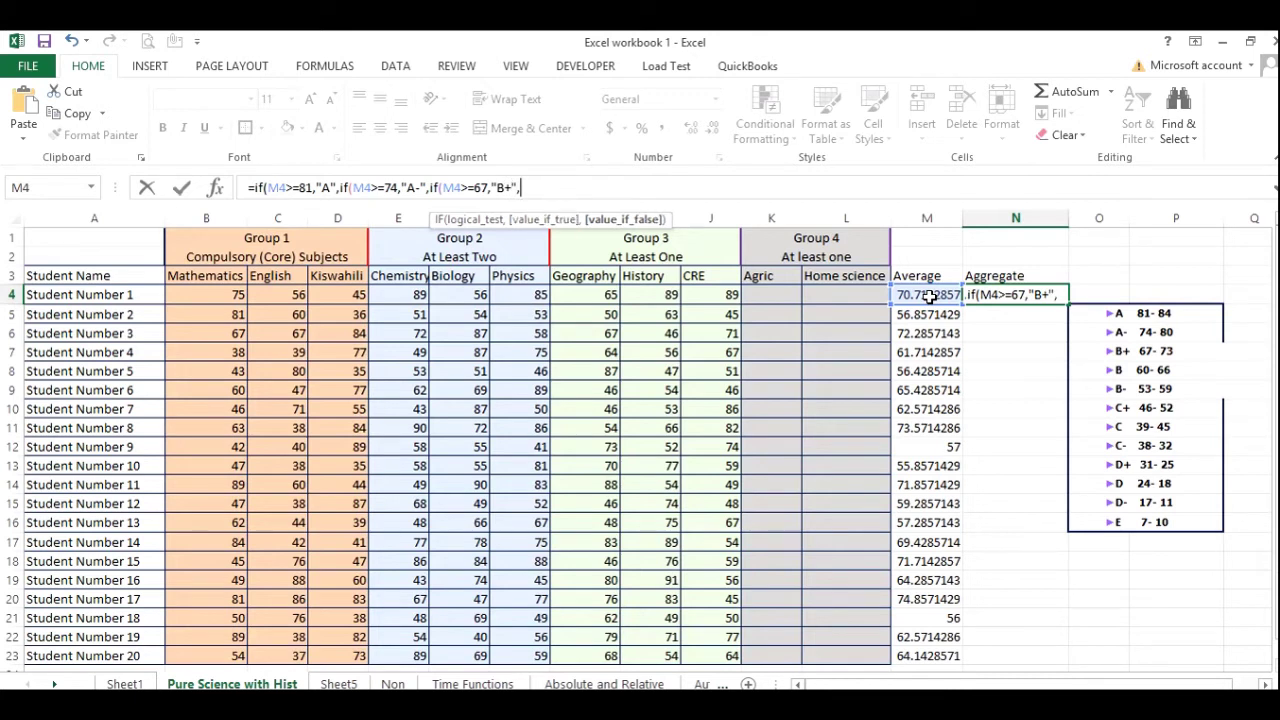
type("if(")
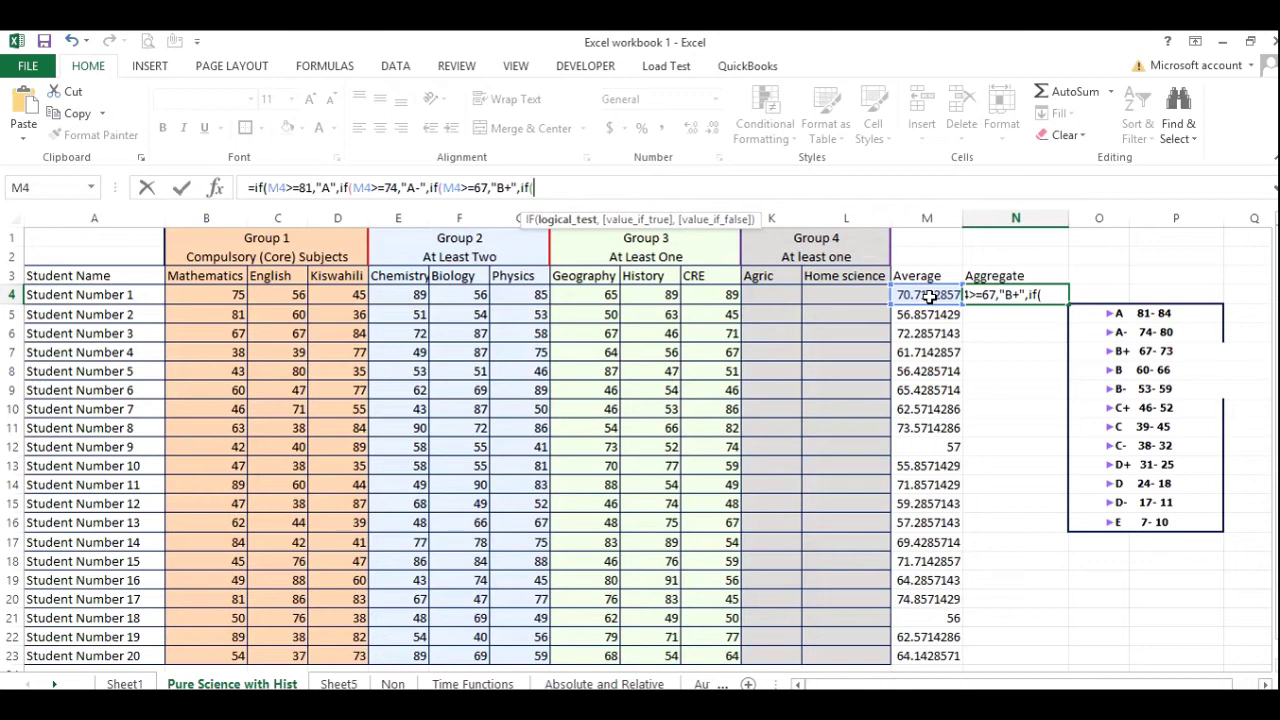
left_click(930, 296)
type(">=")
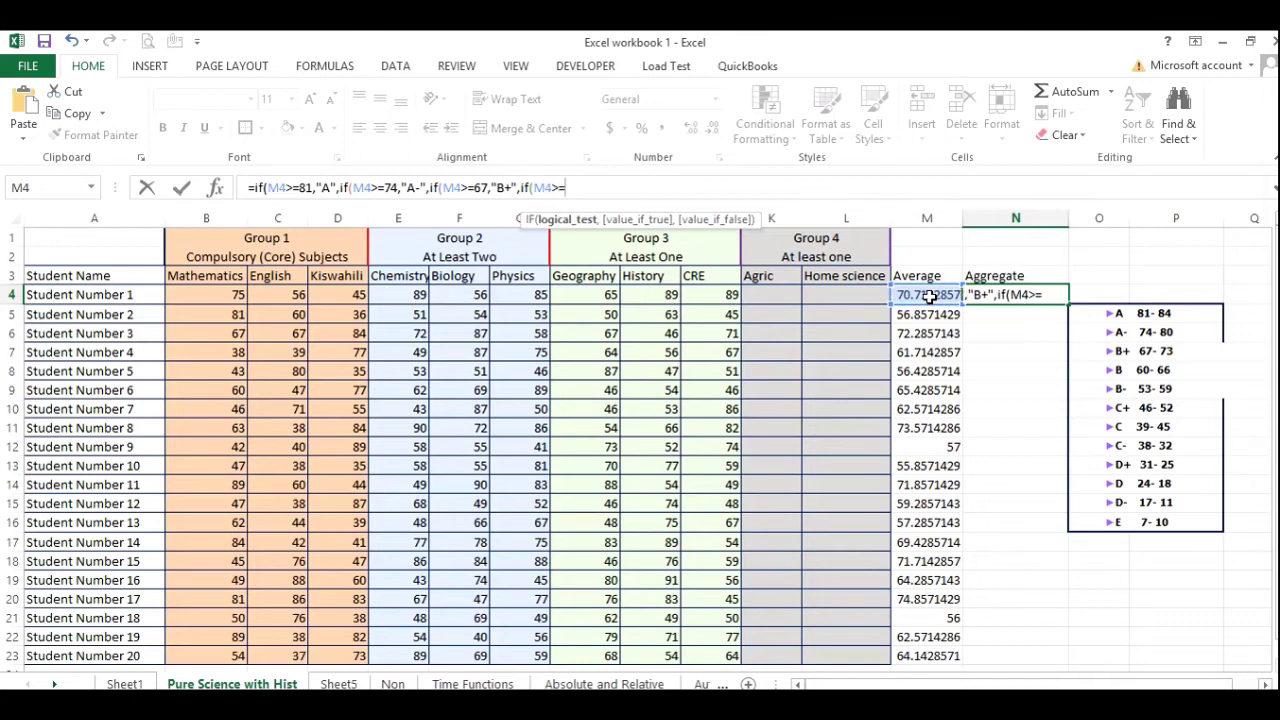
type("60,")
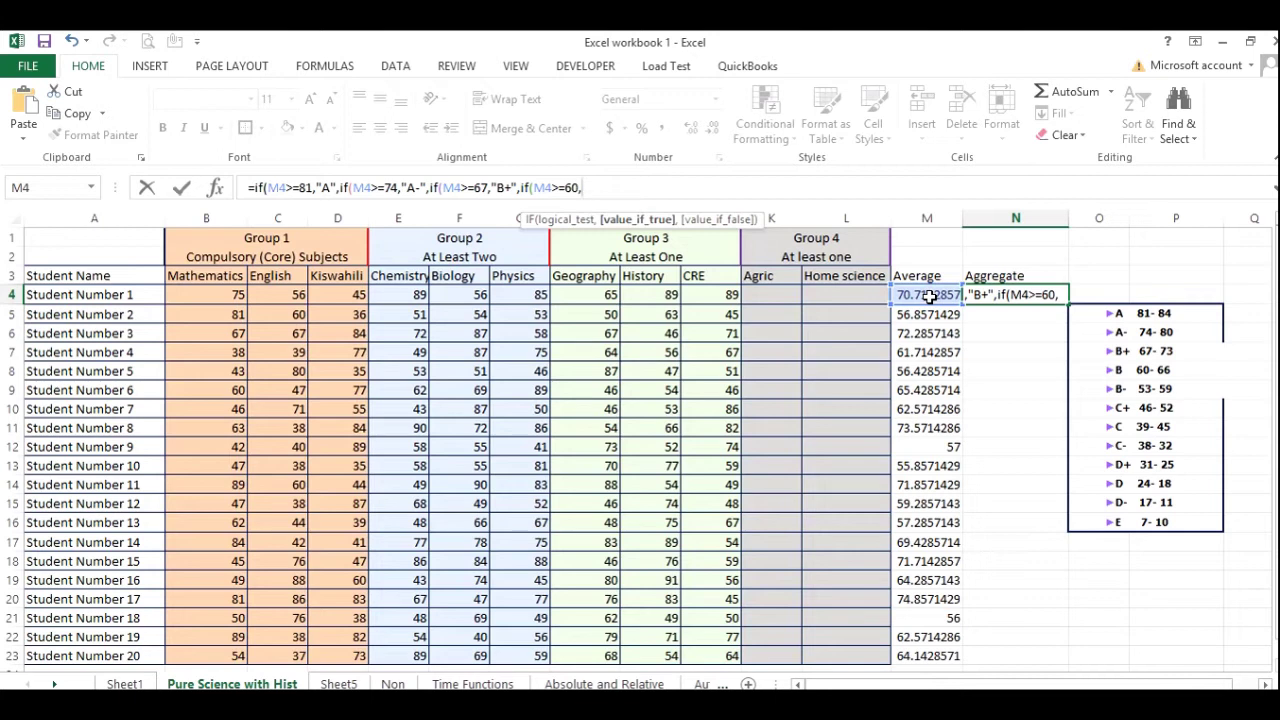
type("\"B")
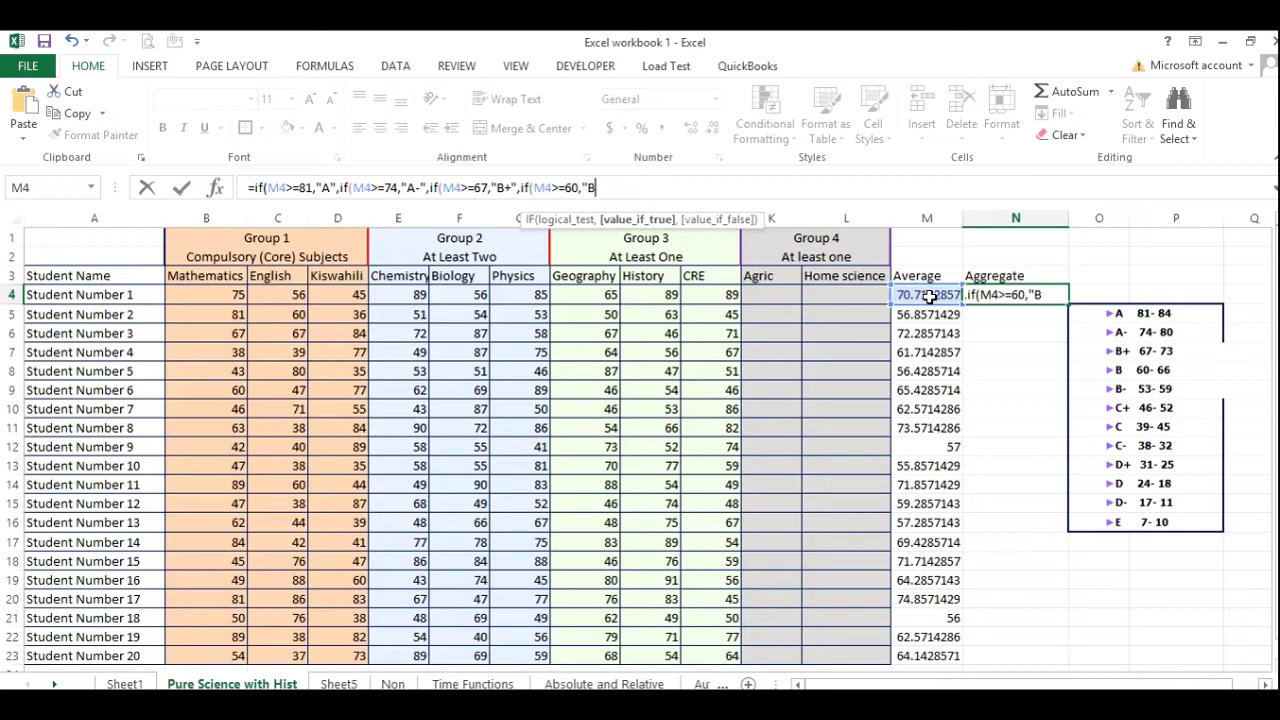
type("\",")
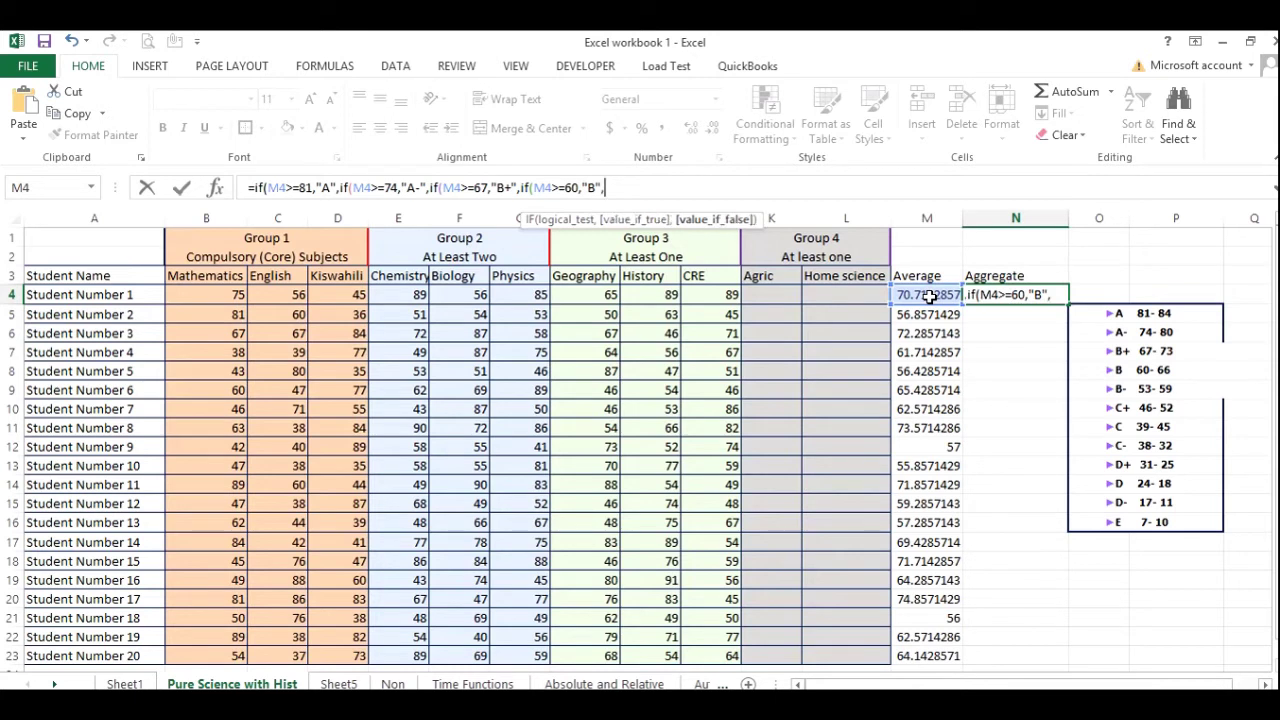
type("if(")
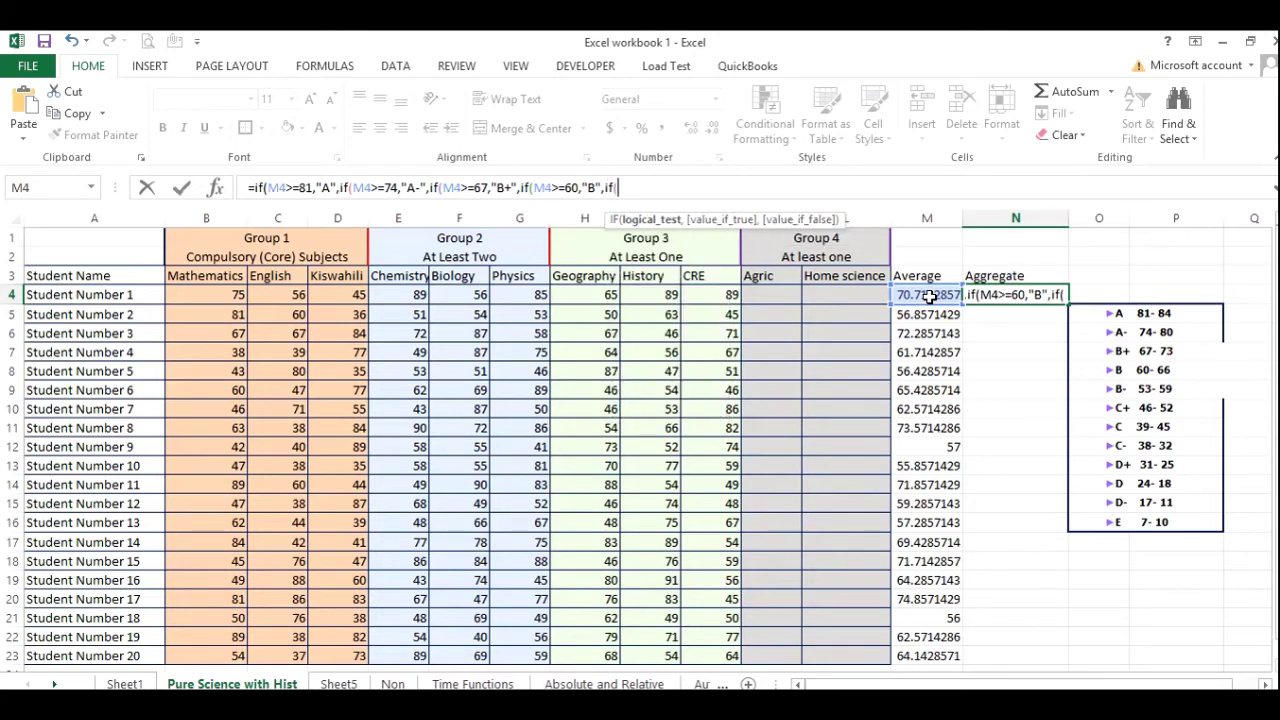
- Add B- at 53, C+ at 46 and C at 39, then begin the C- test
left_click(930, 297)
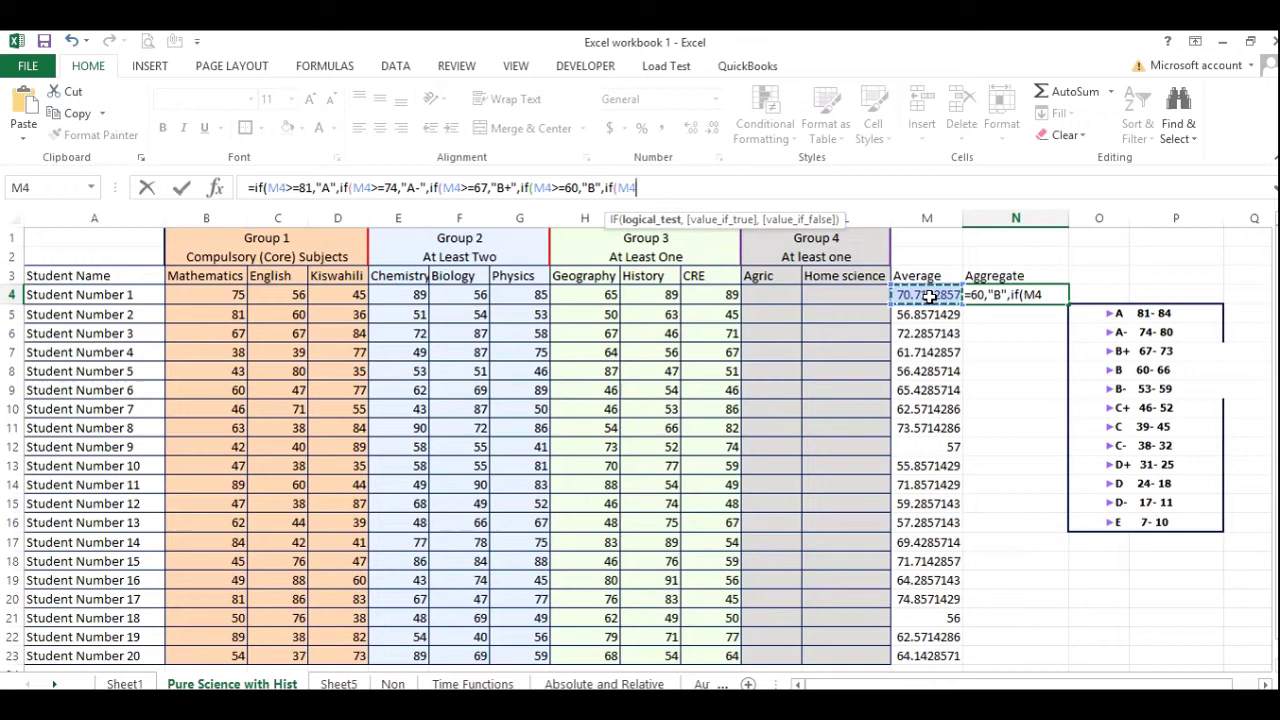
type(">=53,")
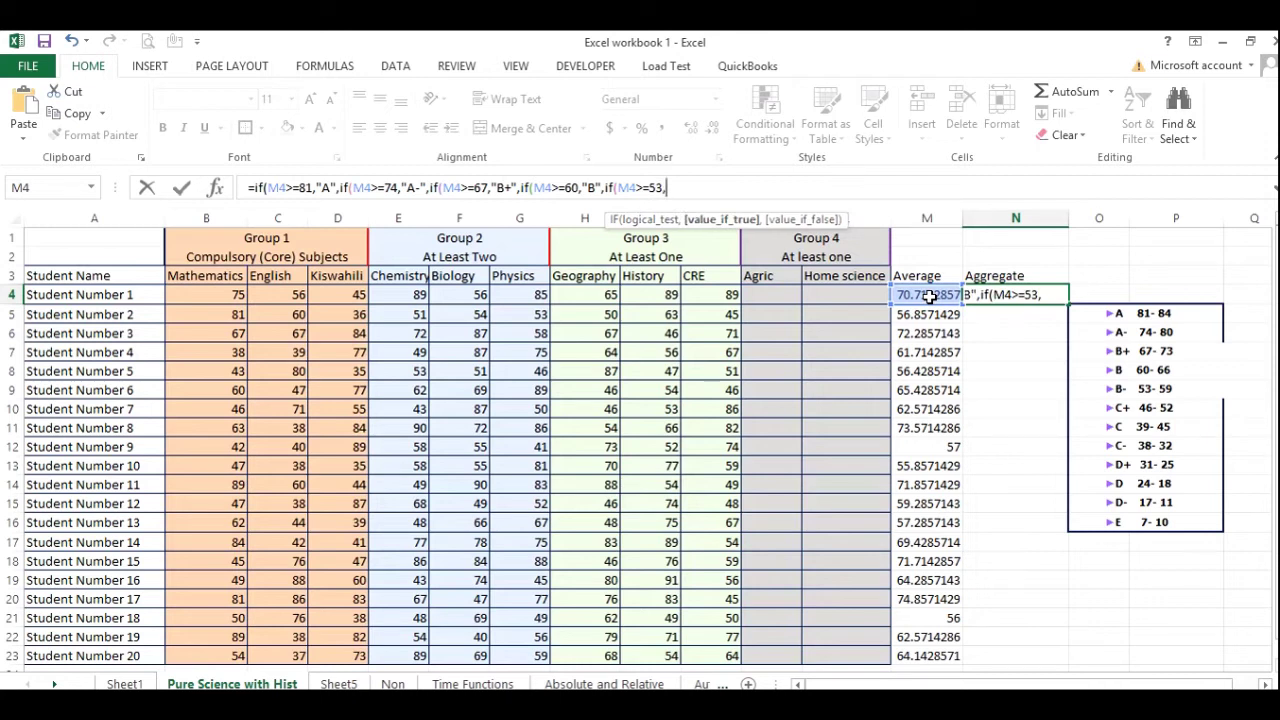
type("\"B-\",")
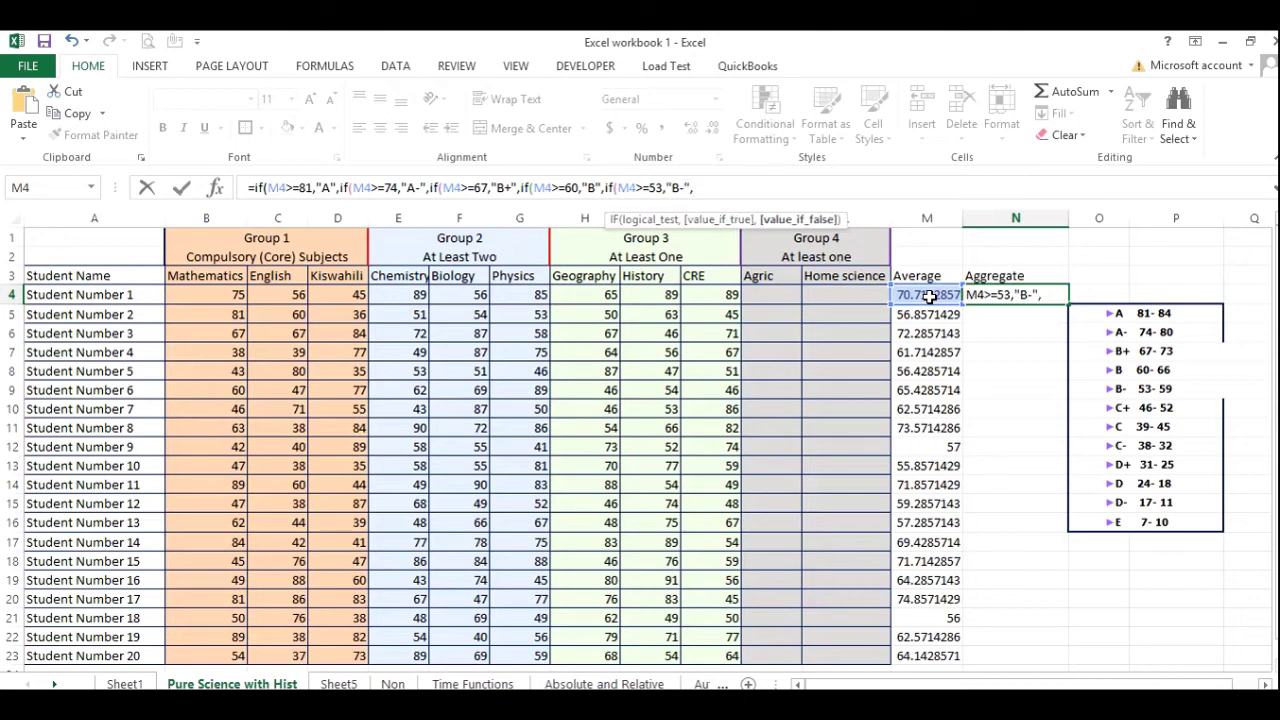
type("if(")
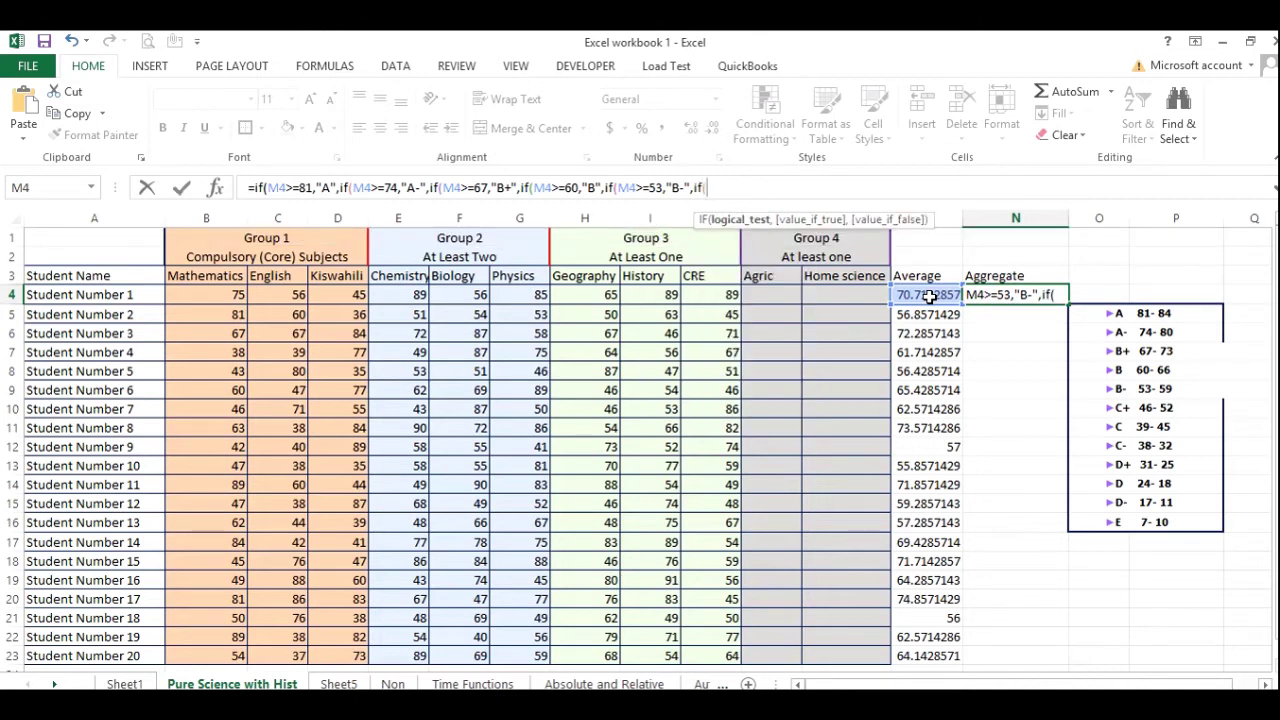
left_click(929, 296)
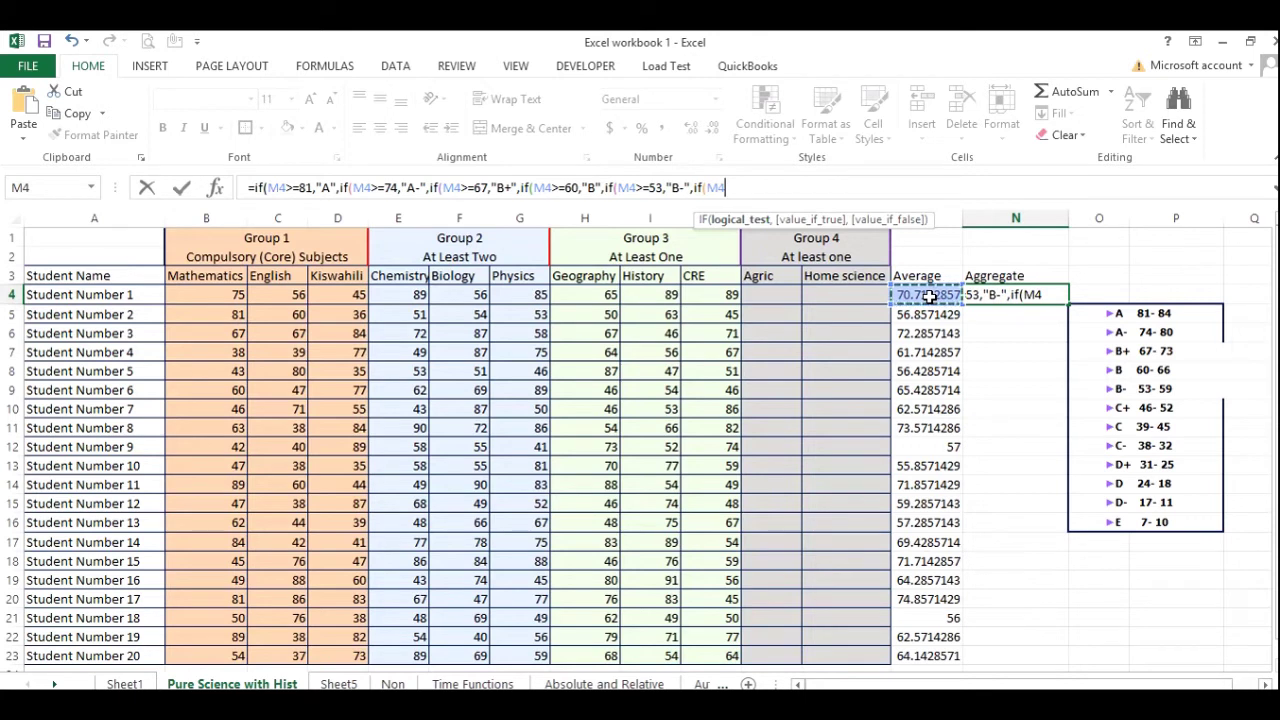
type(">=46")
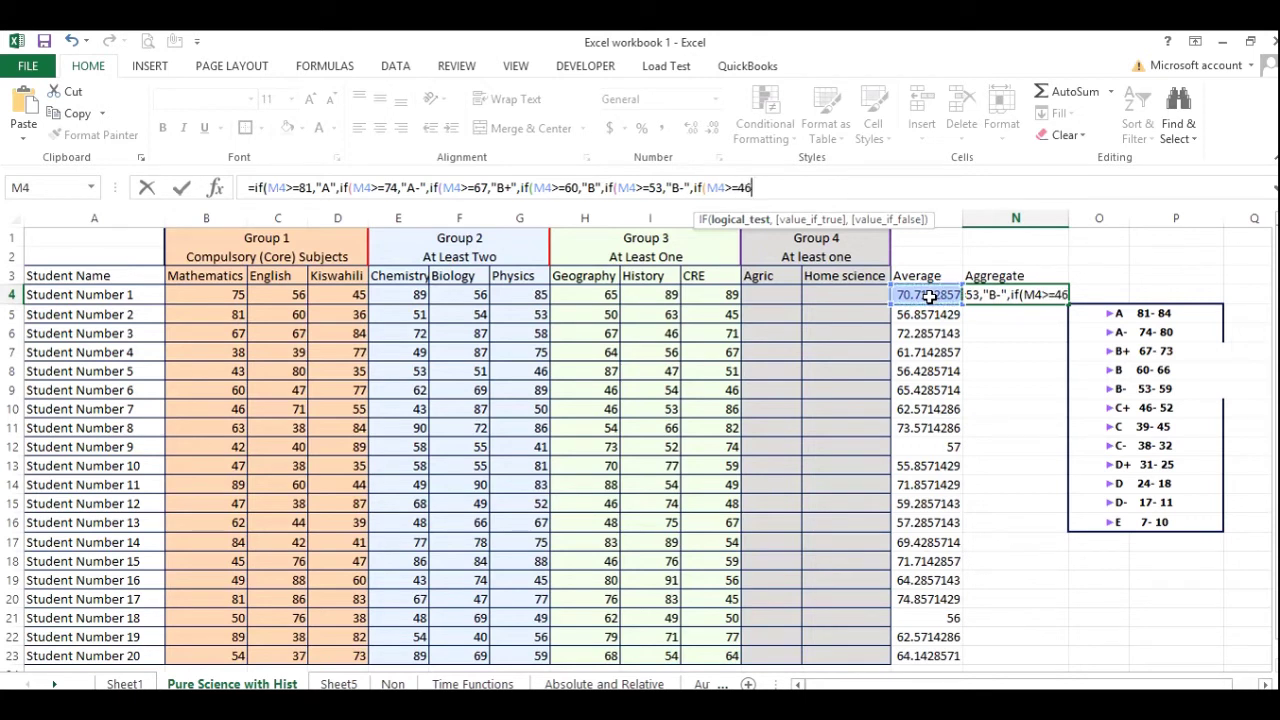
type(",")
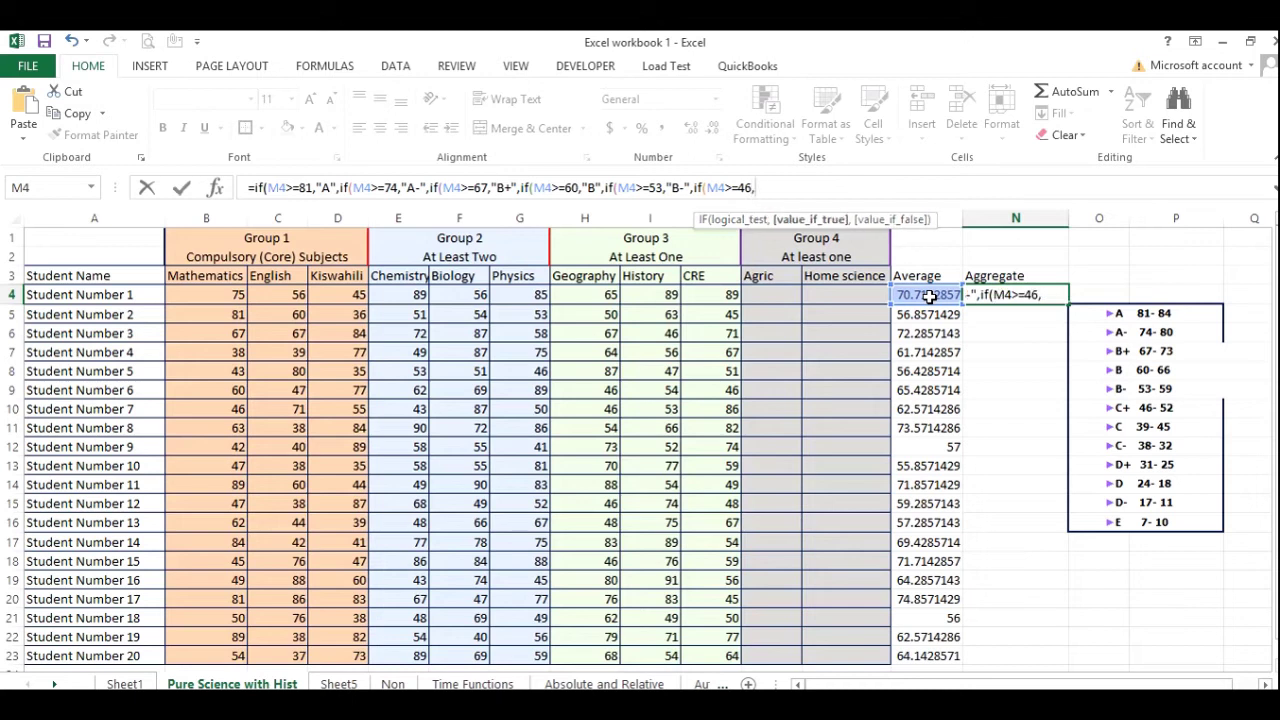
type("\"C+\",")
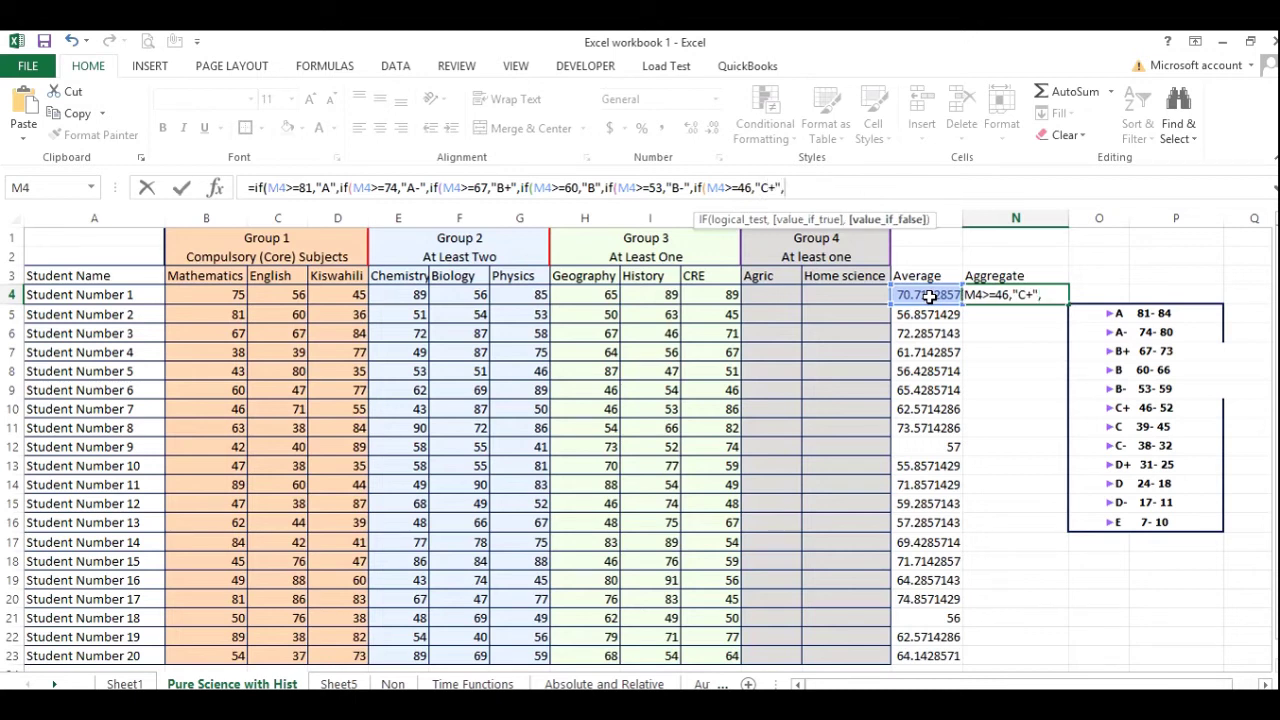
type("if(")
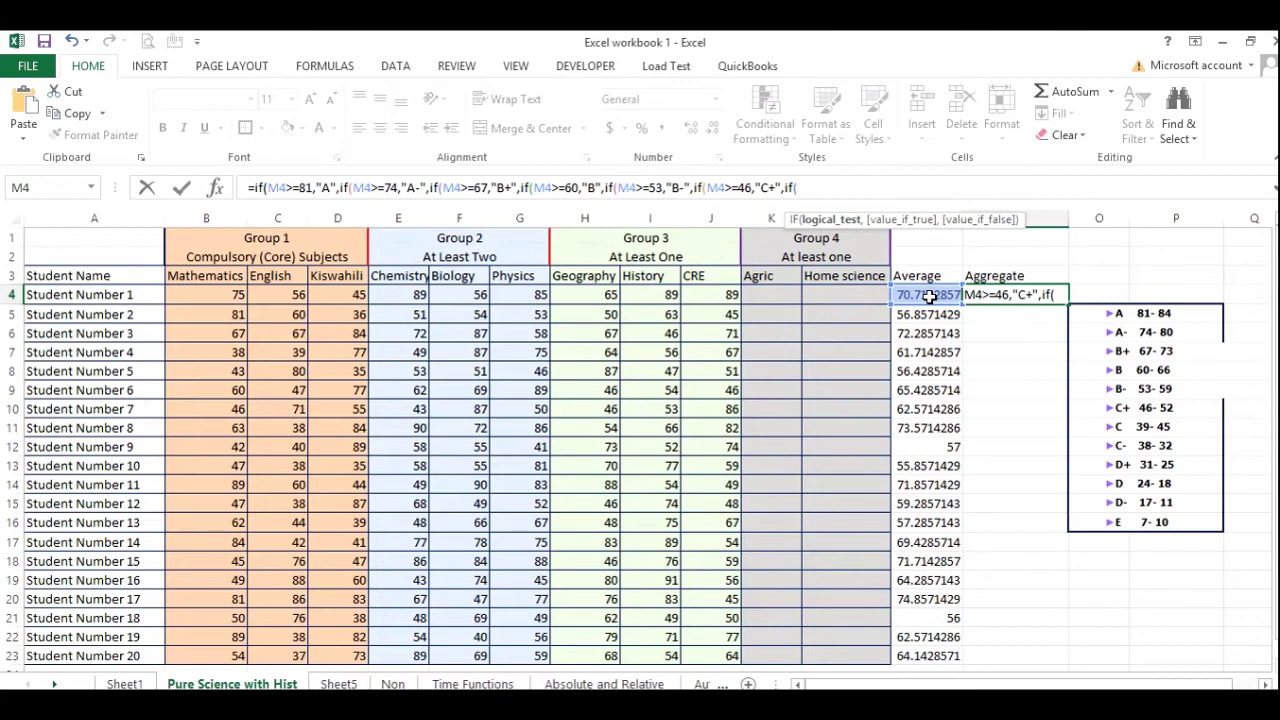
left_click(929, 296)
type(">=")
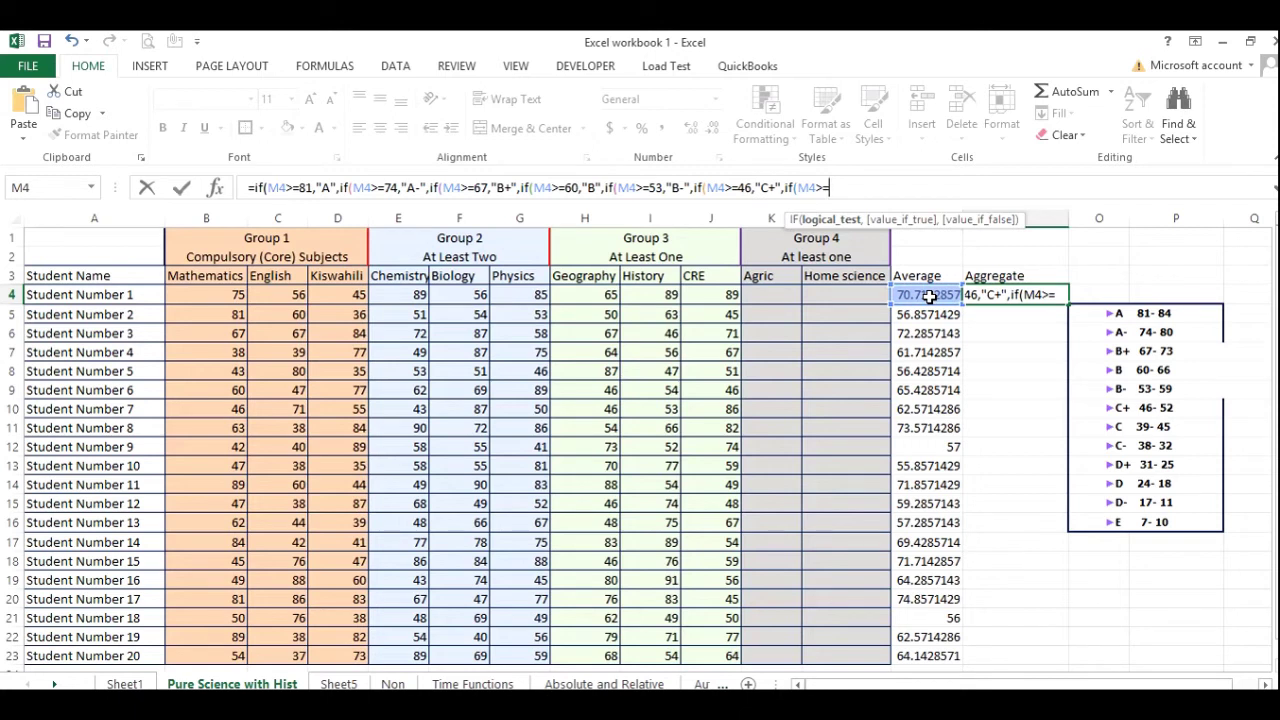
type("39")
type(",\"C")
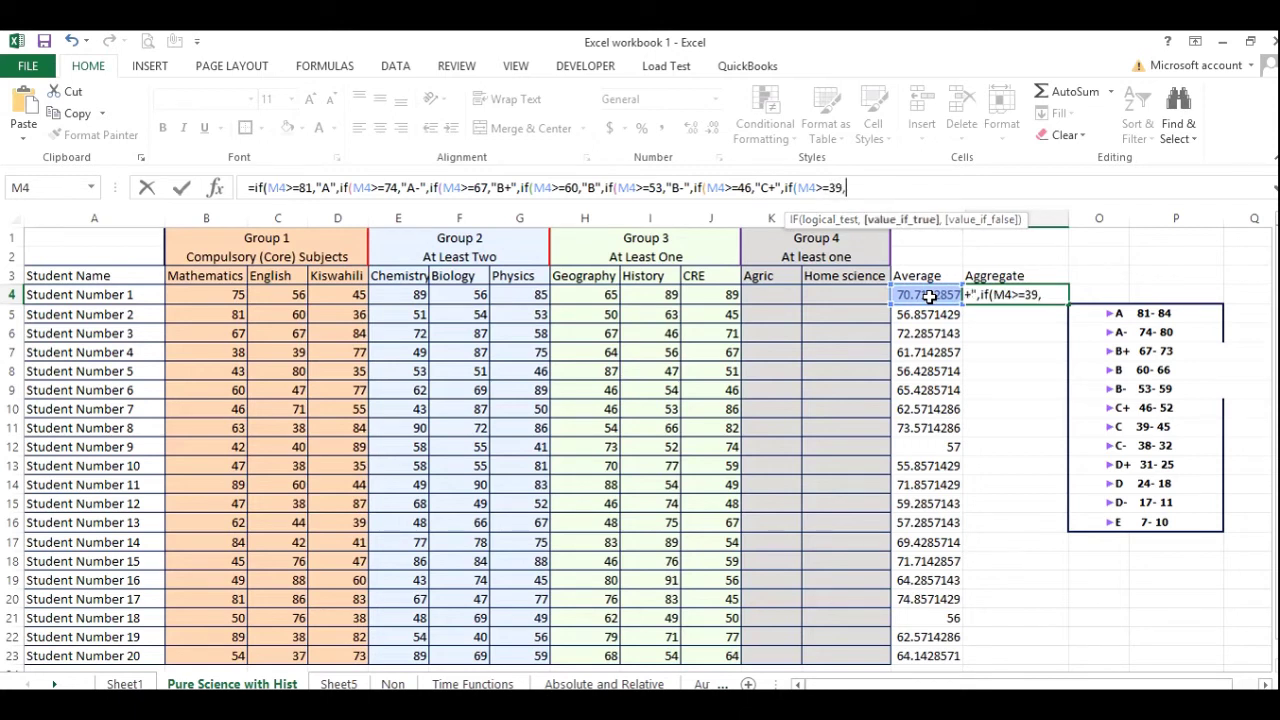
type("\",")
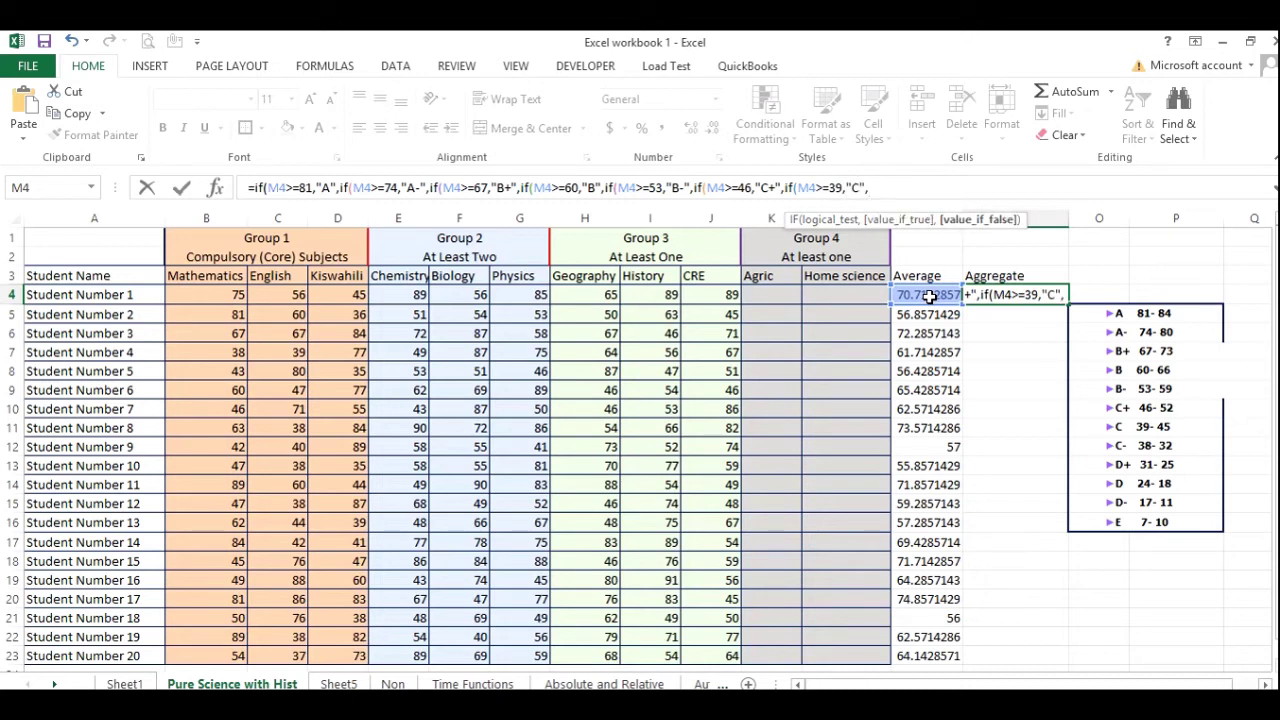
type("if(")
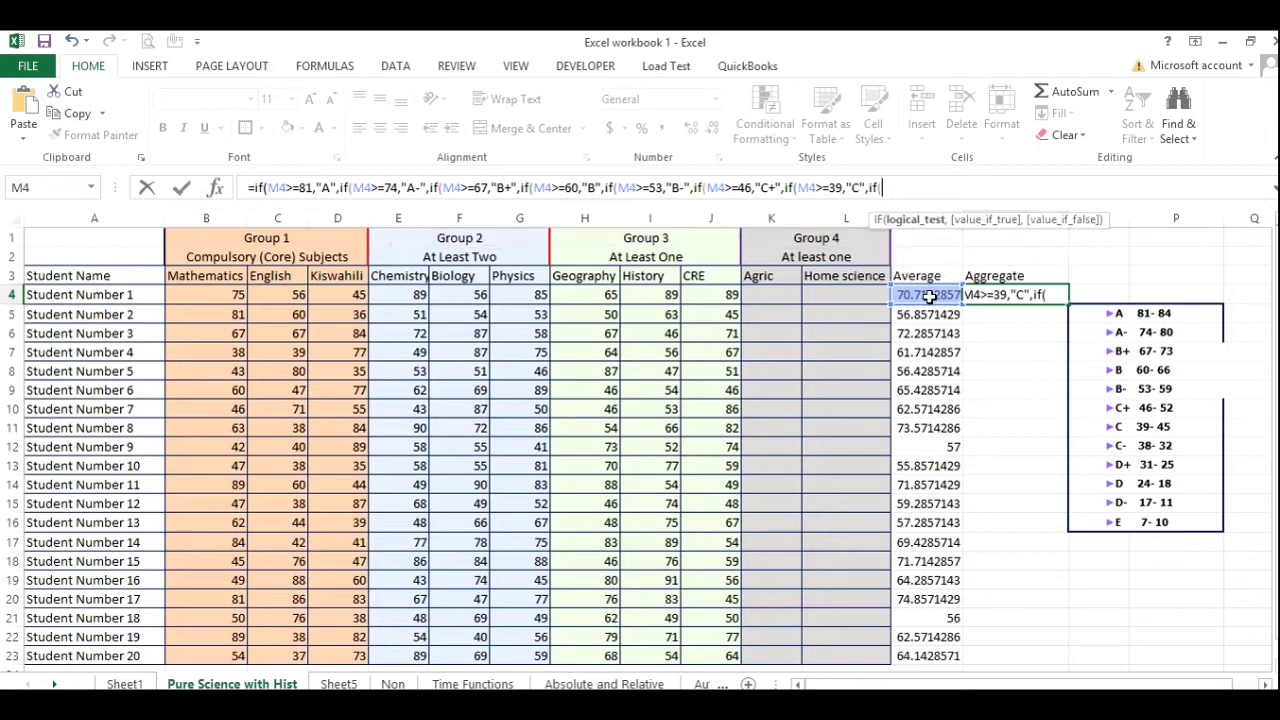
left_click(930, 296)
type(">")
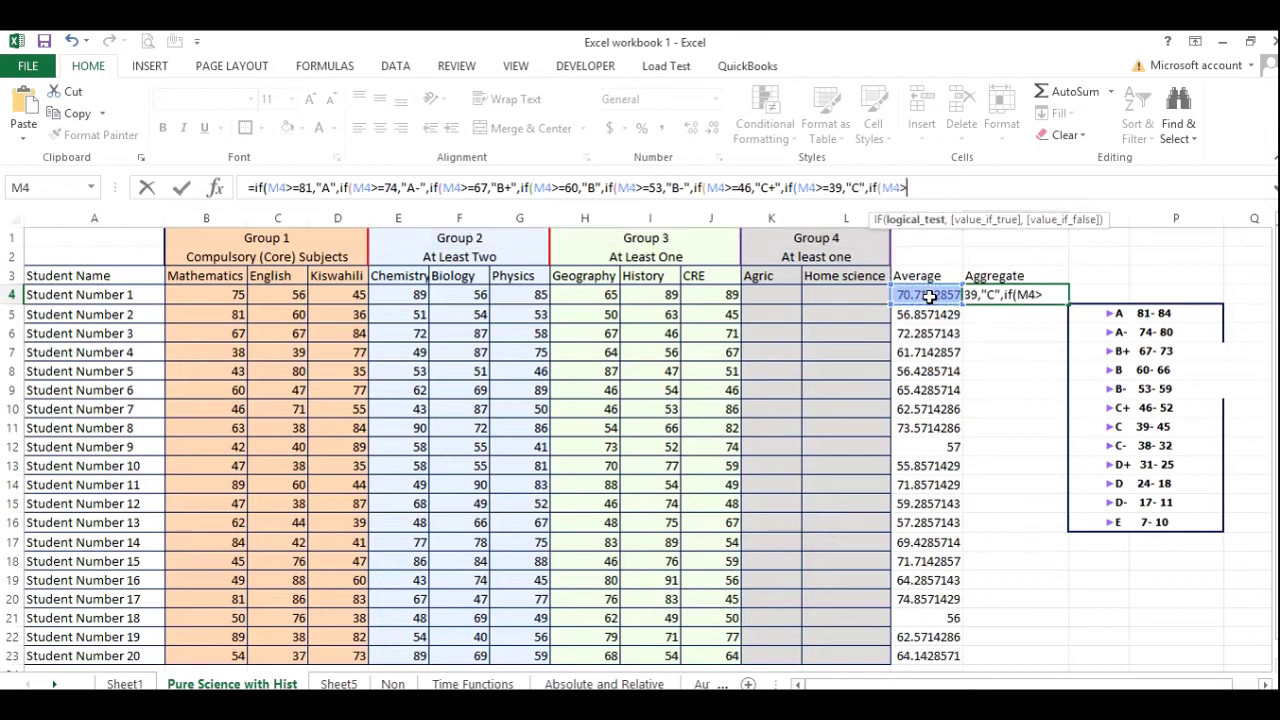
type("=")
- Extend the N4 nested IF with C- for averages of at least 32 and D+ for at least 25
type("32,\"")
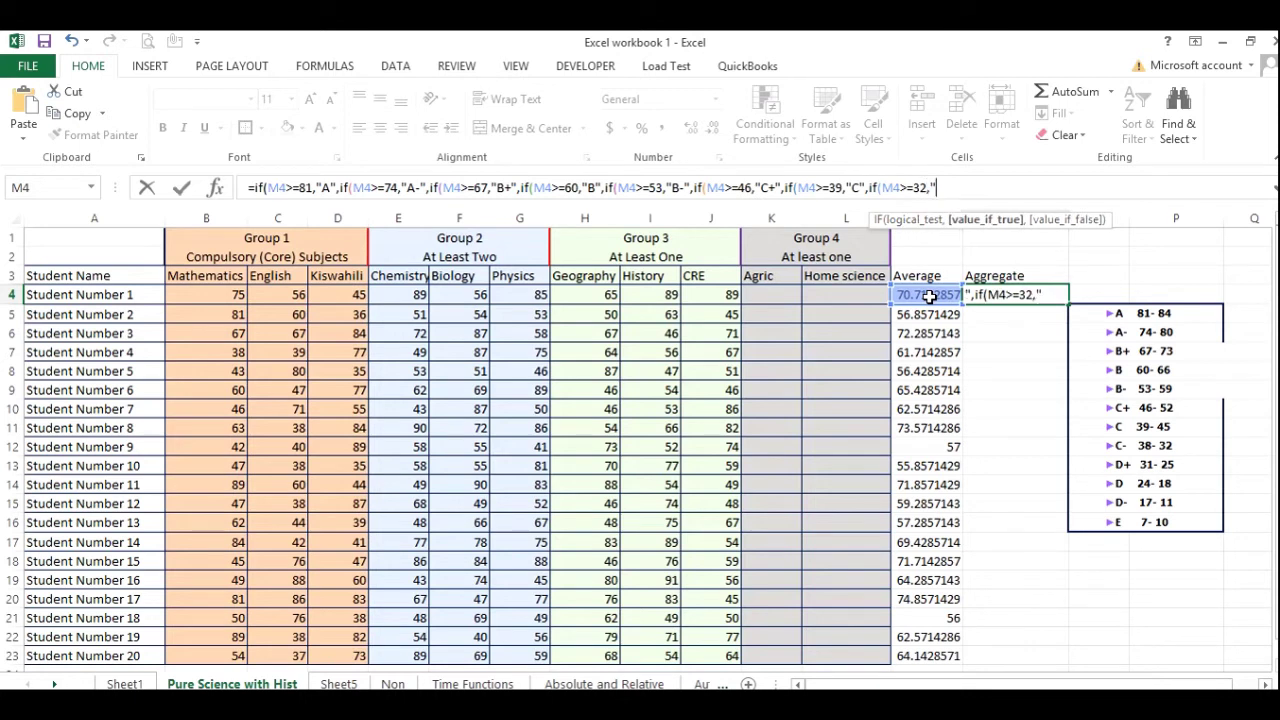
type("C-\",if(")
left_click(929, 296)
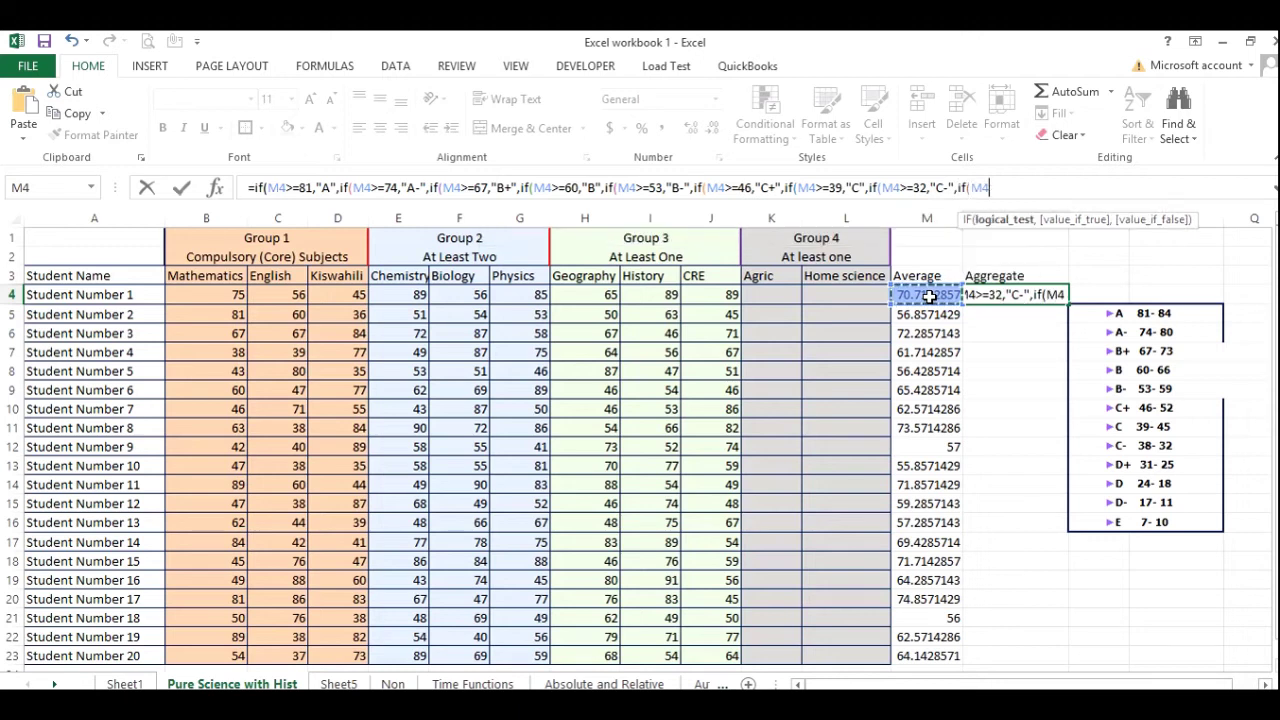
type(">=")
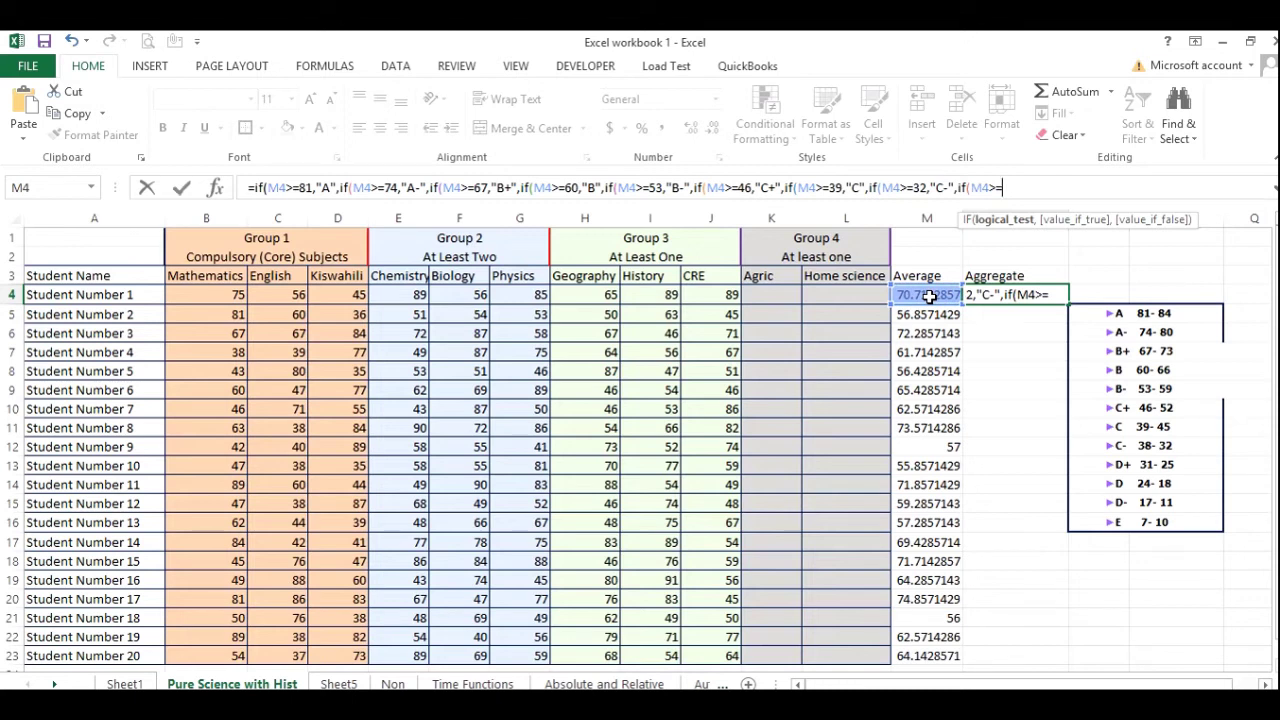
type("25,\"")
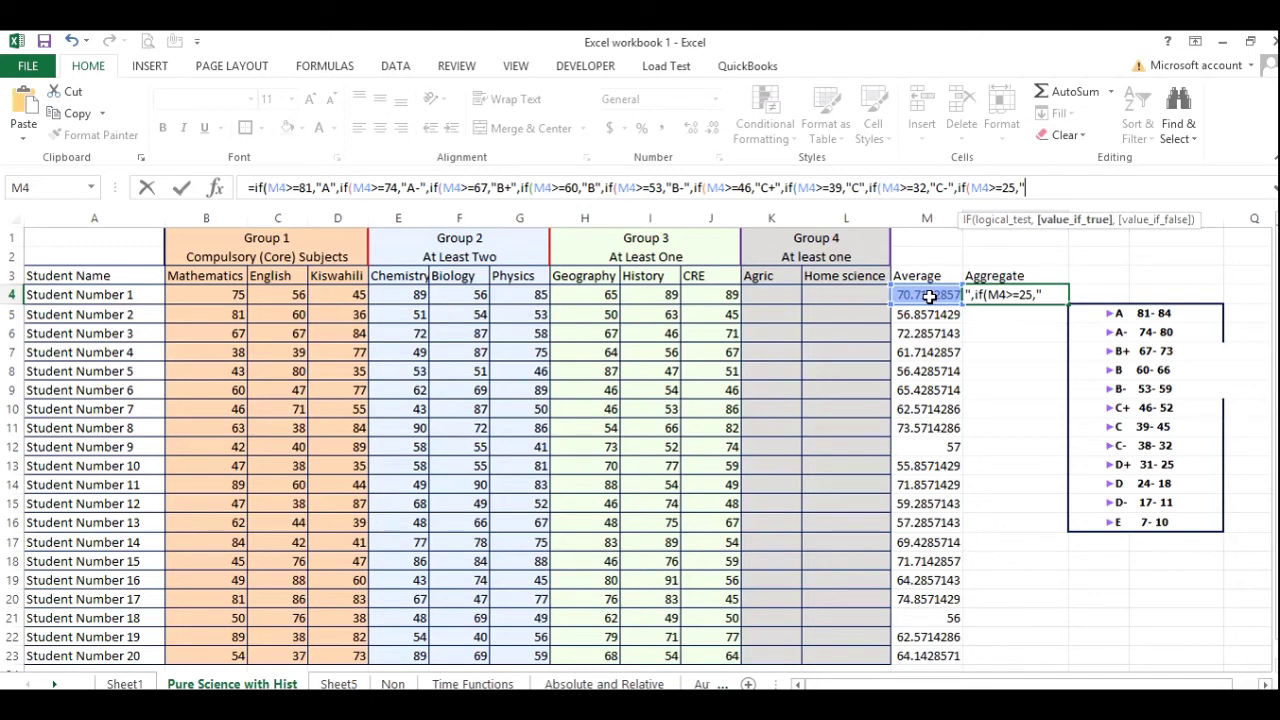
type("D+\",if")
- Dismiss the missing-parenthesis warning and add grade D for averages of at least 18 on M4
key("Return")
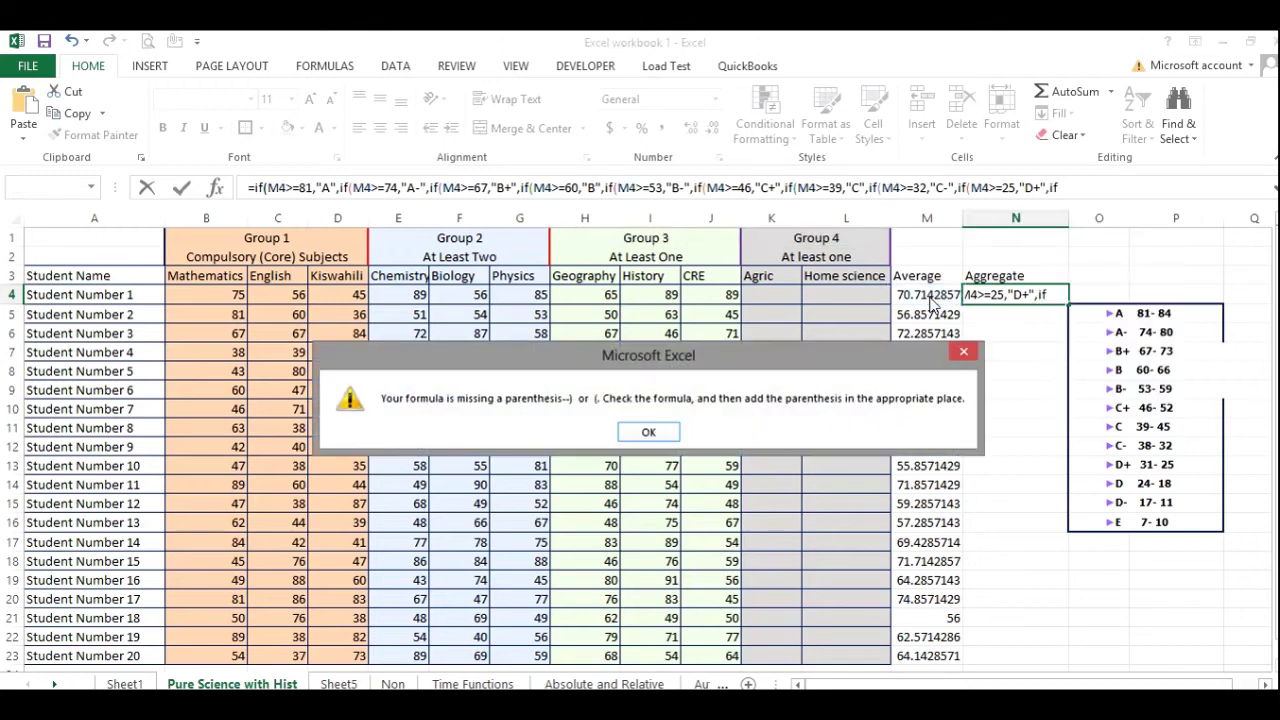
left_click(648, 433)
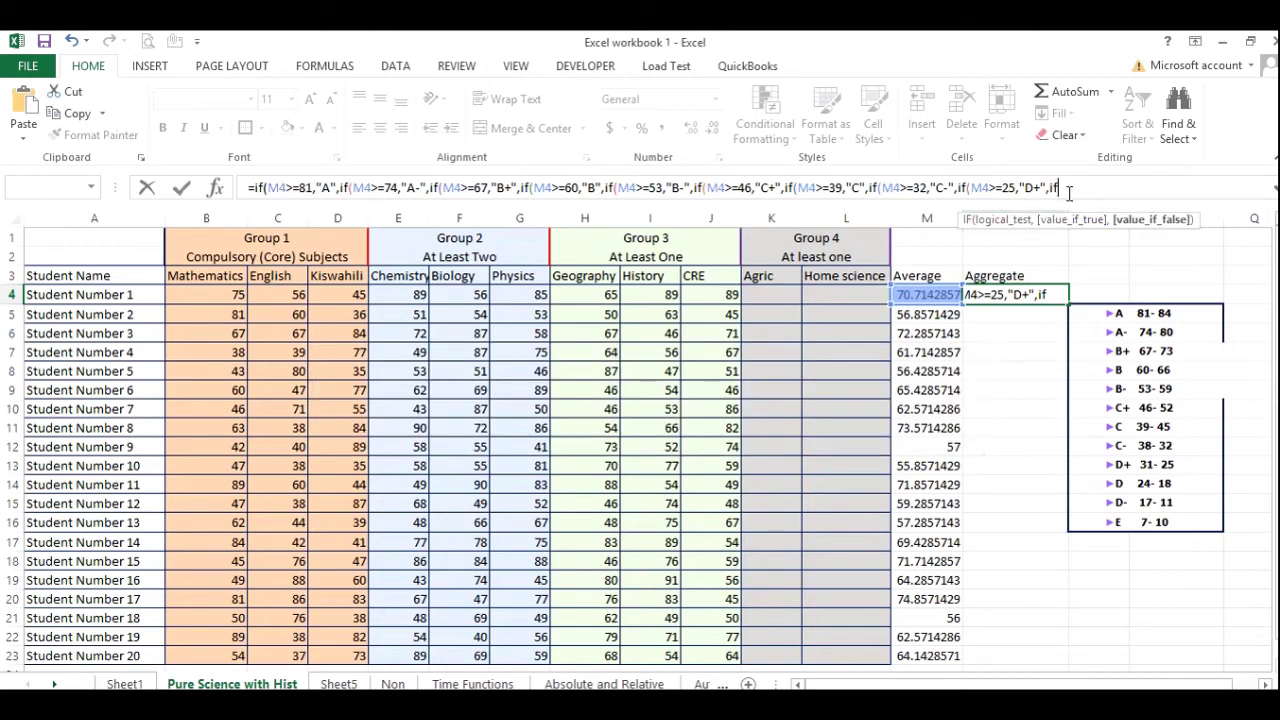
type("(")
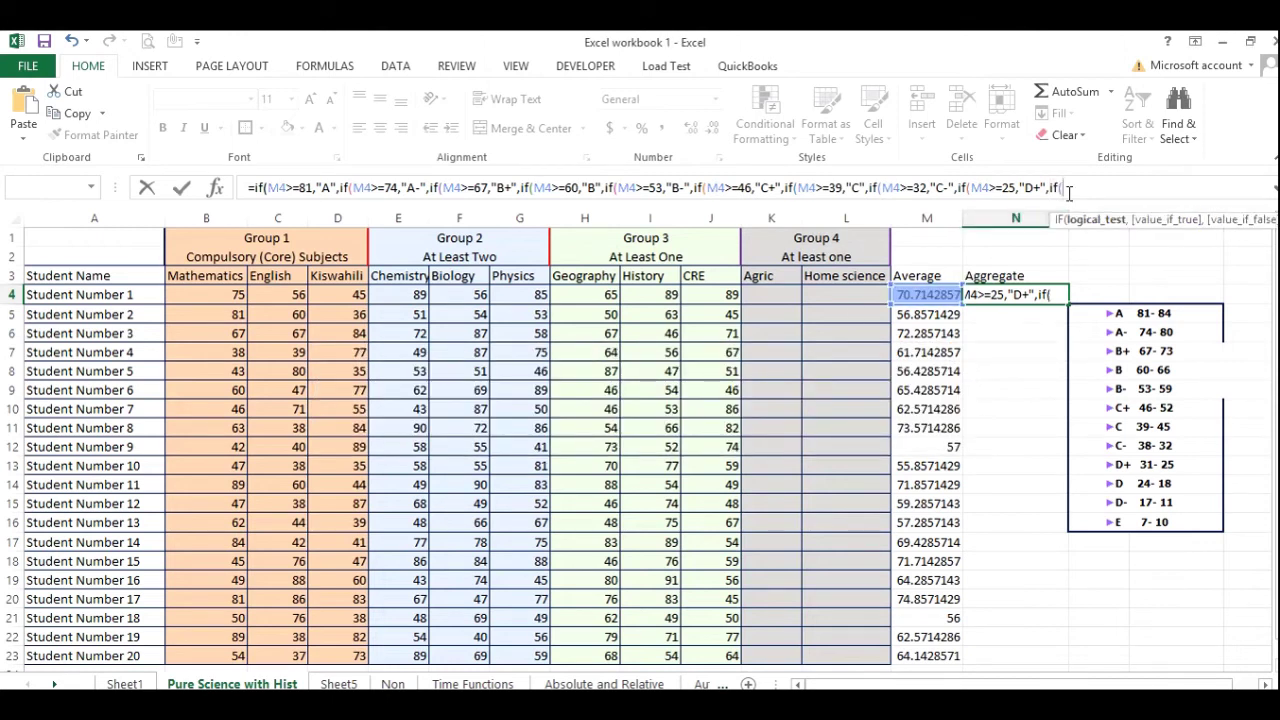
left_click(918, 295)
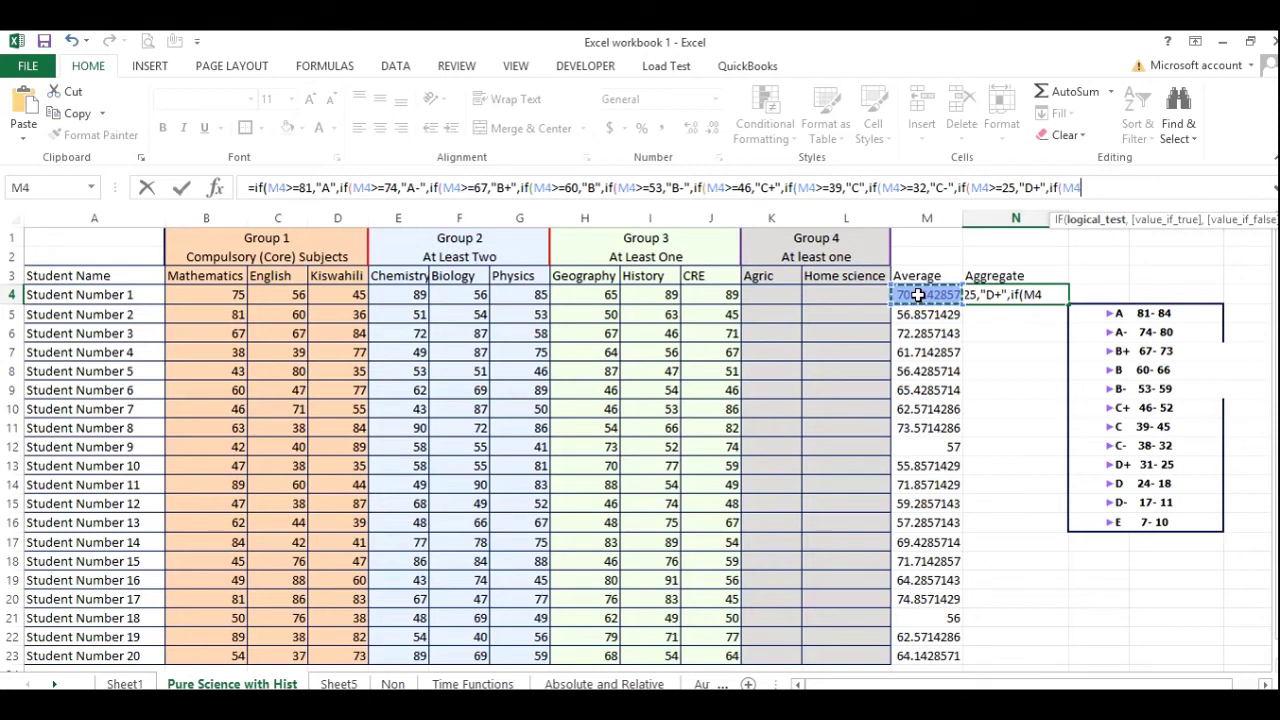
type(">=")
type("18,\"D\",if")
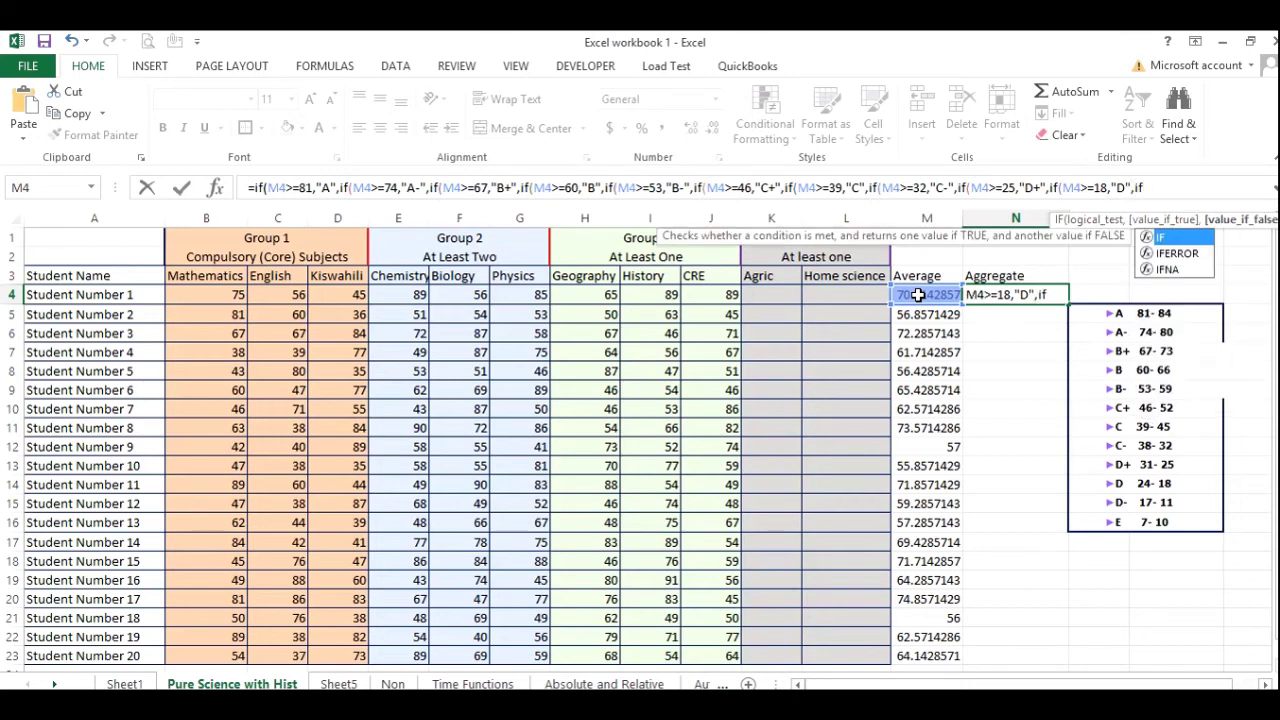
type("(")
left_click(918, 295)
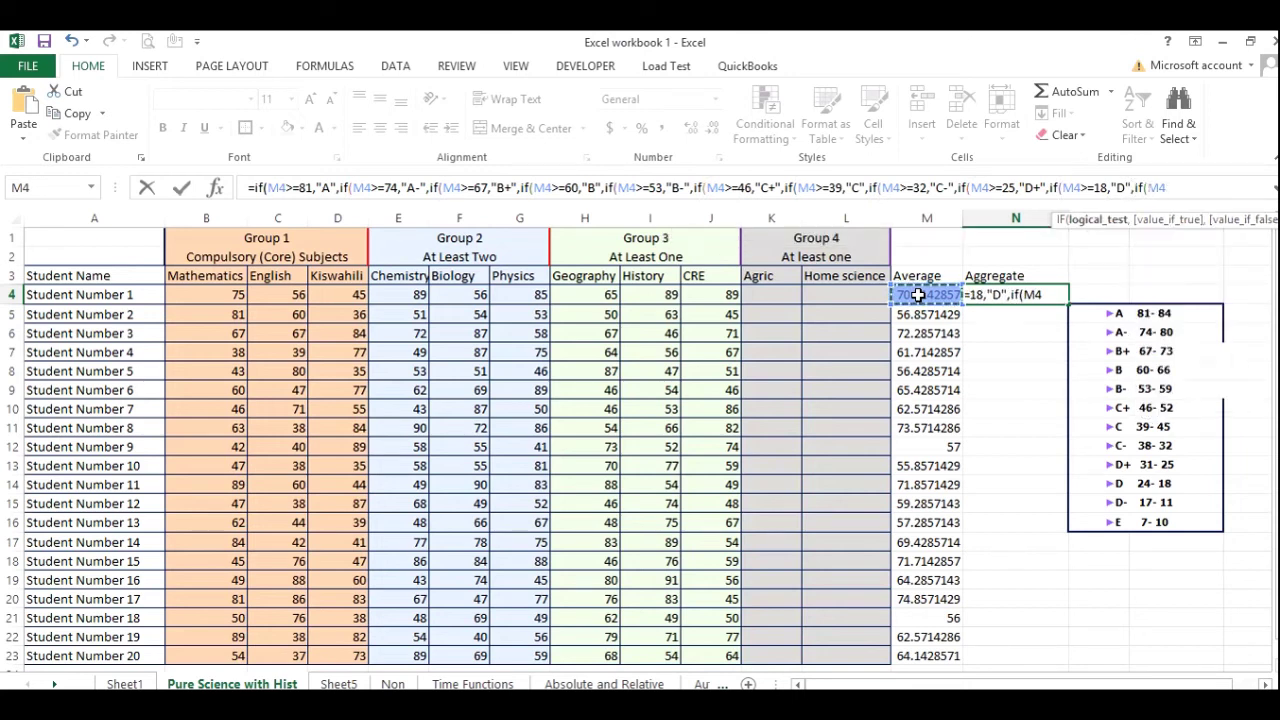
- Finish the nested IF with D- for averages of at least 11 and "E" otherwise
type(">=11,\"")
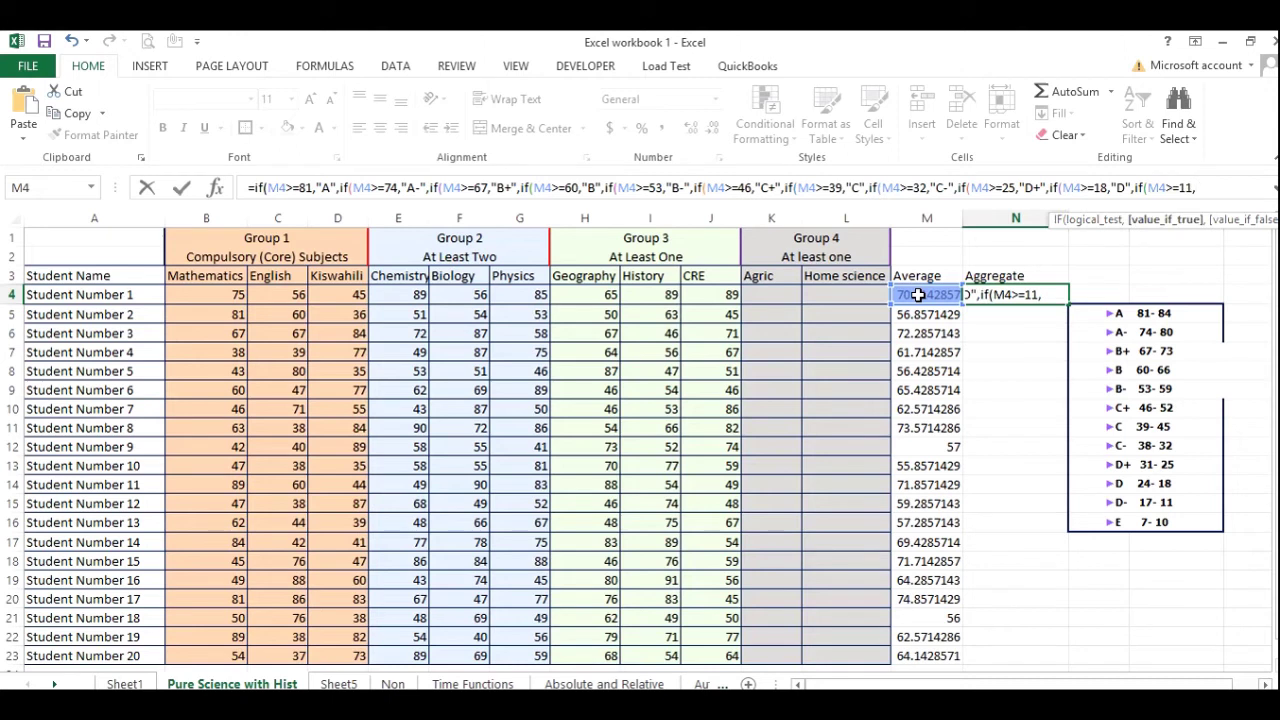
type("D-\",")
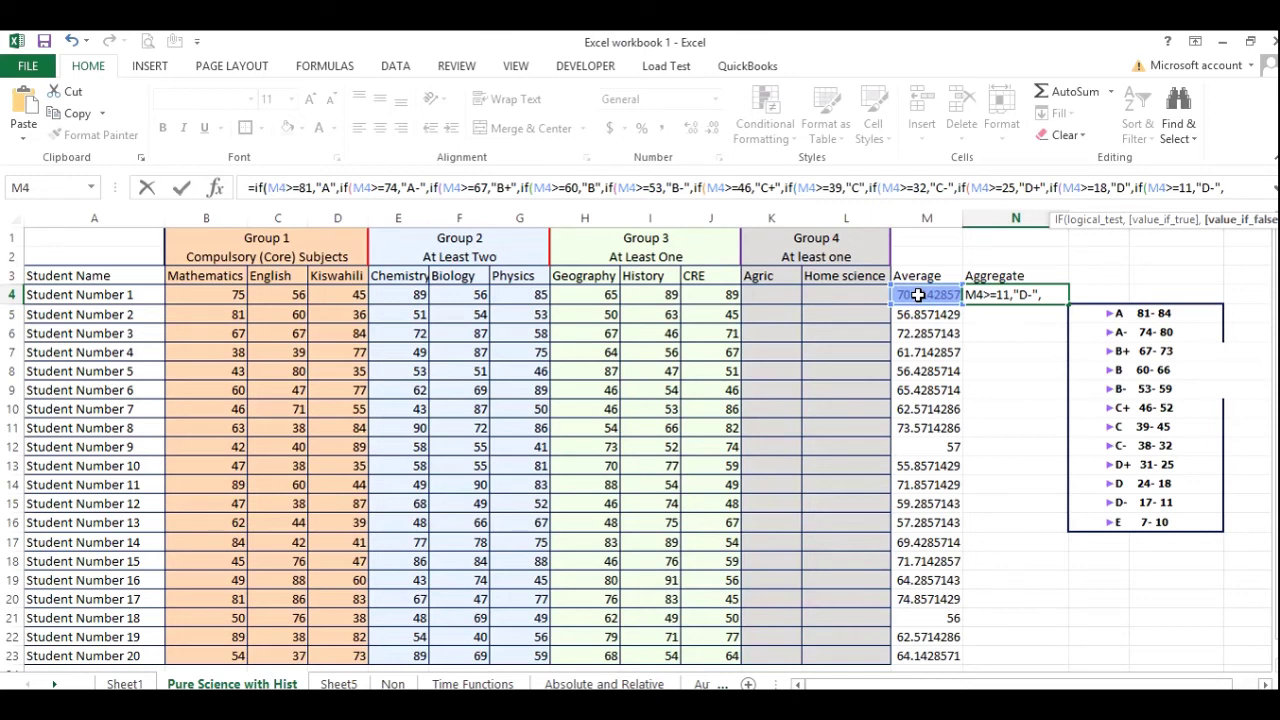
type("E")
key("BackSpace")
type("\"E\"")
key("BackSpace")
key("BackSpace")
key("BackSpace")
type("\"E")
- Close the formula's parentheses, drop the extra one, and commit N4 so Student Number 1 gets B+
type("))")
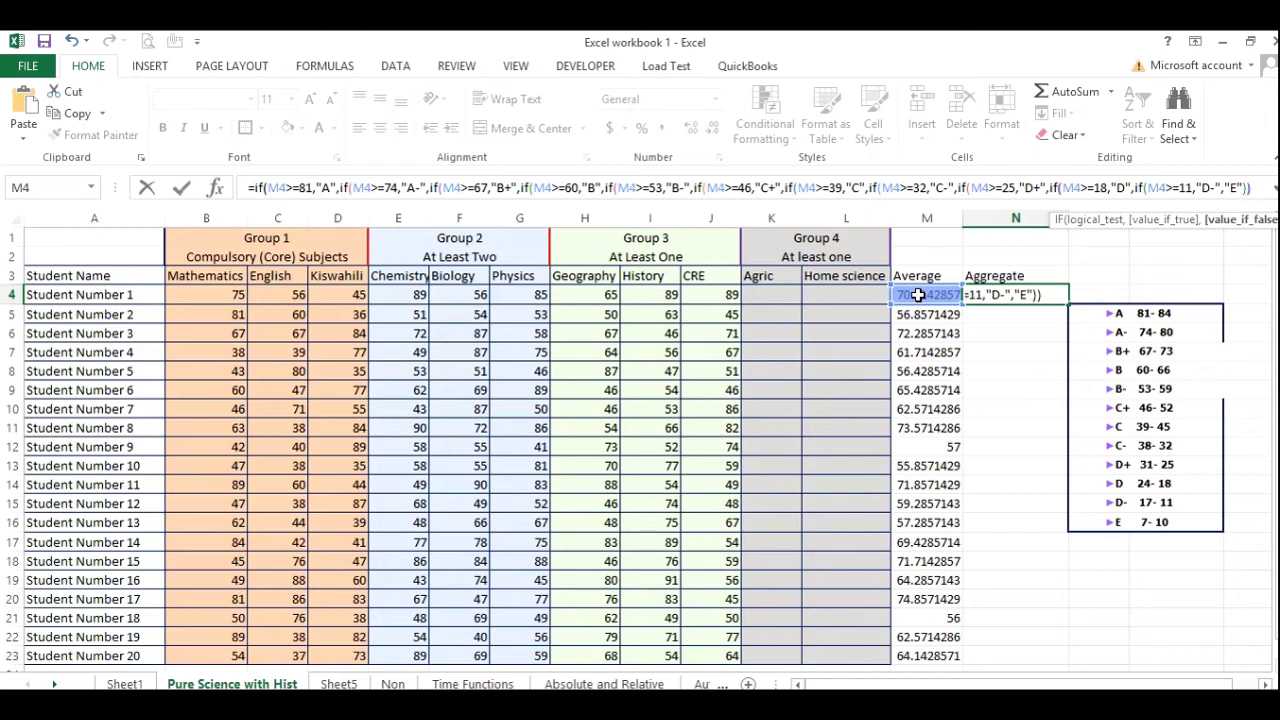
type(")")
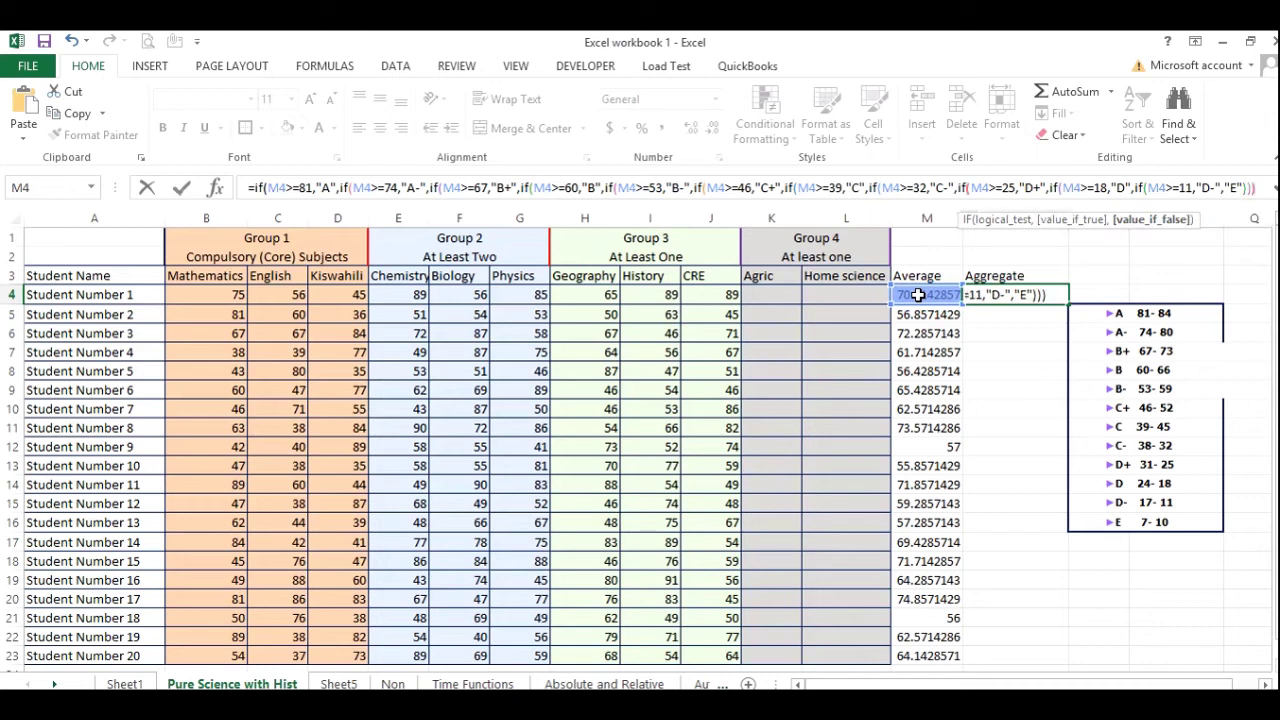
type("))")
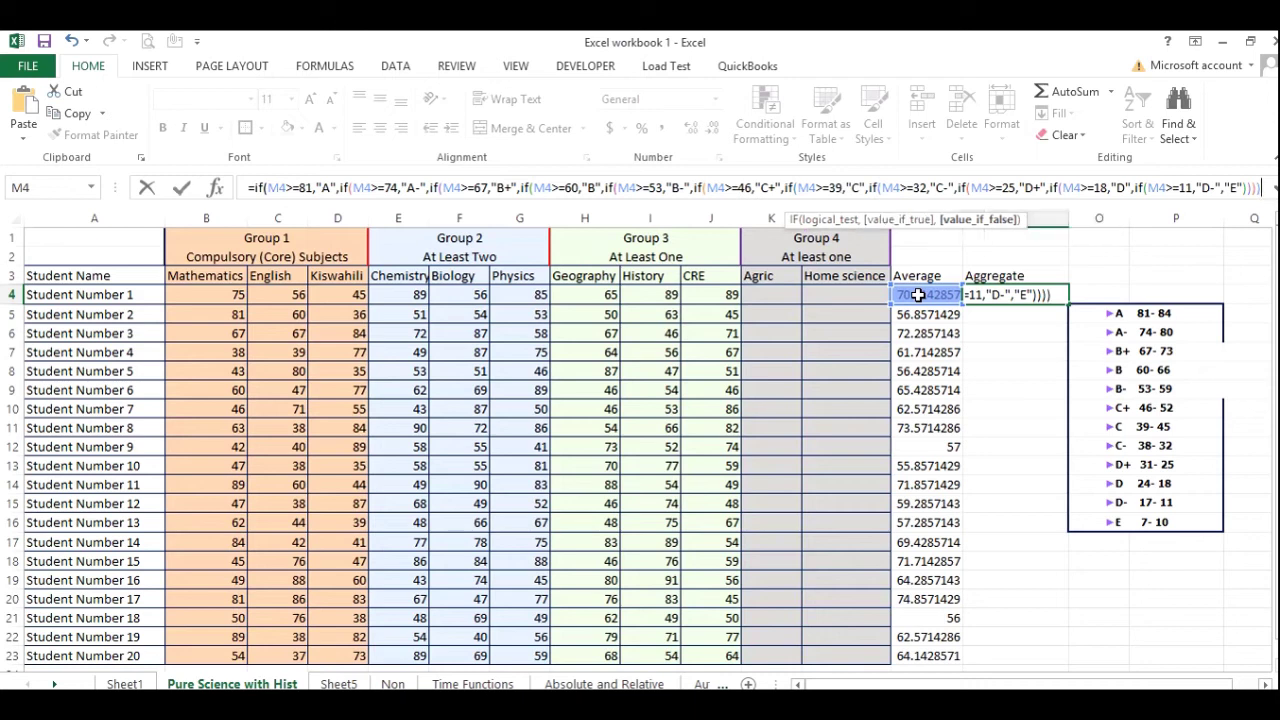
type("))")
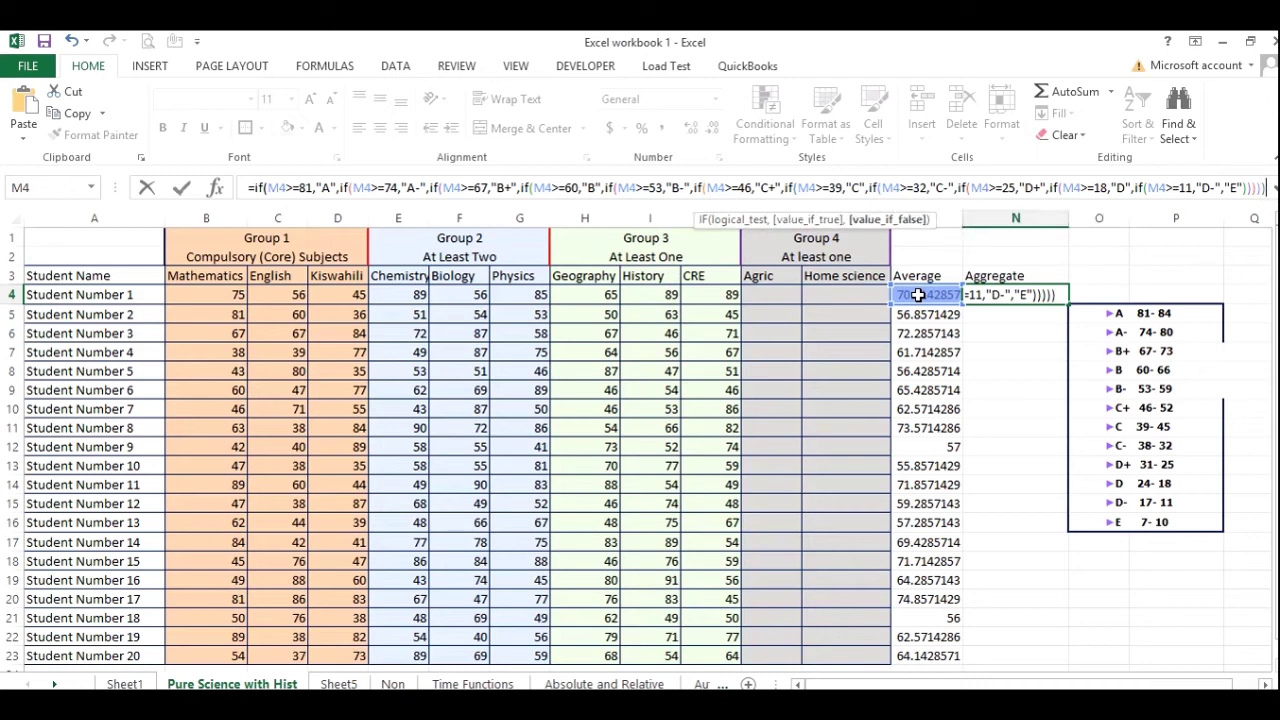
type(")")
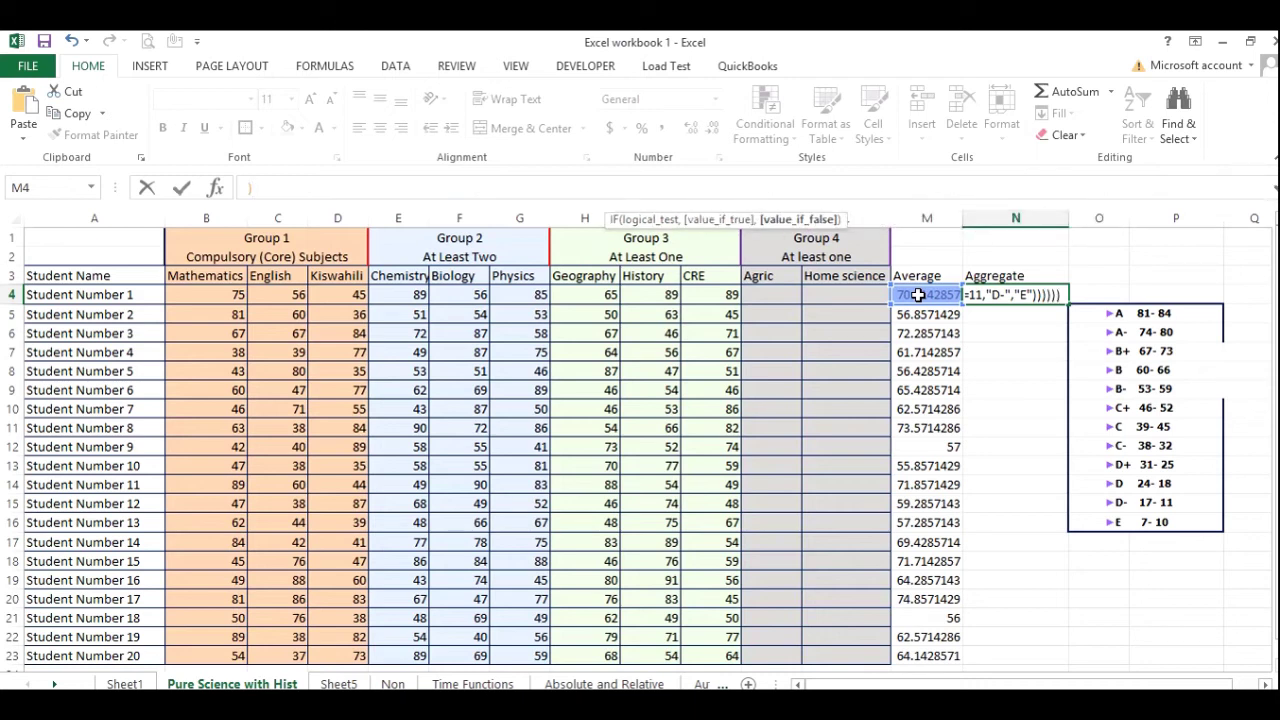
type("))")
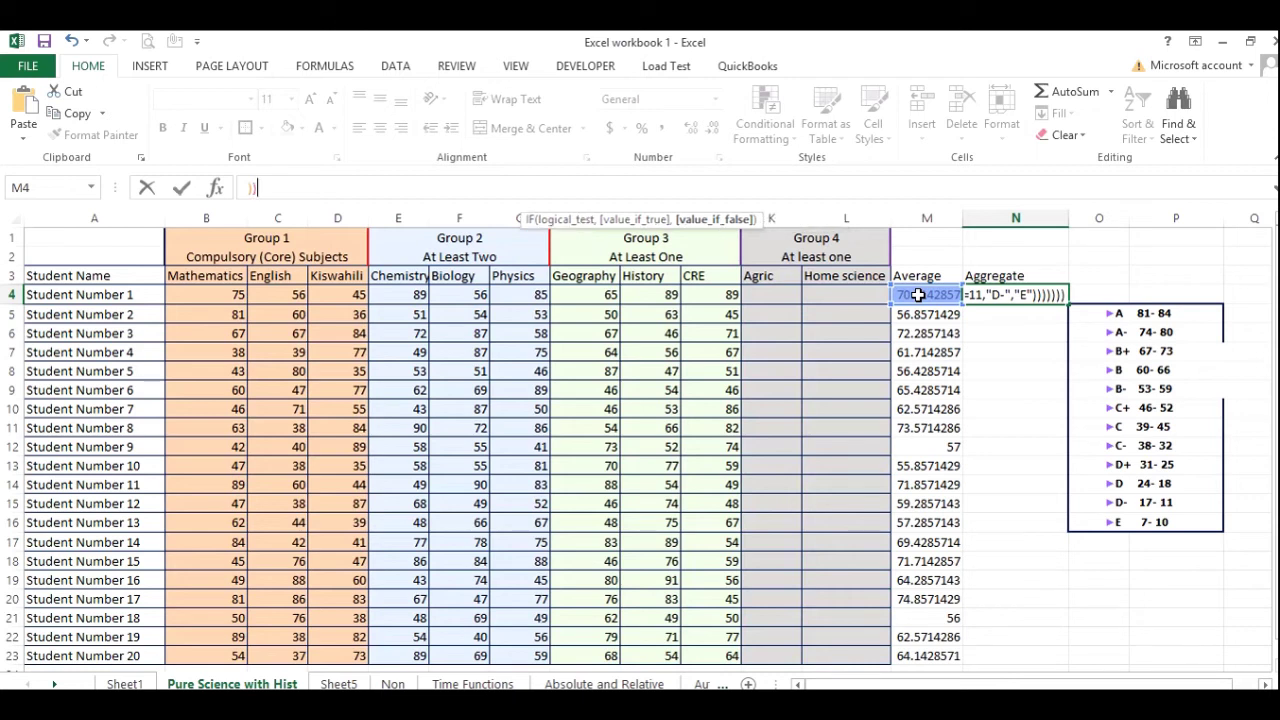
type(")")
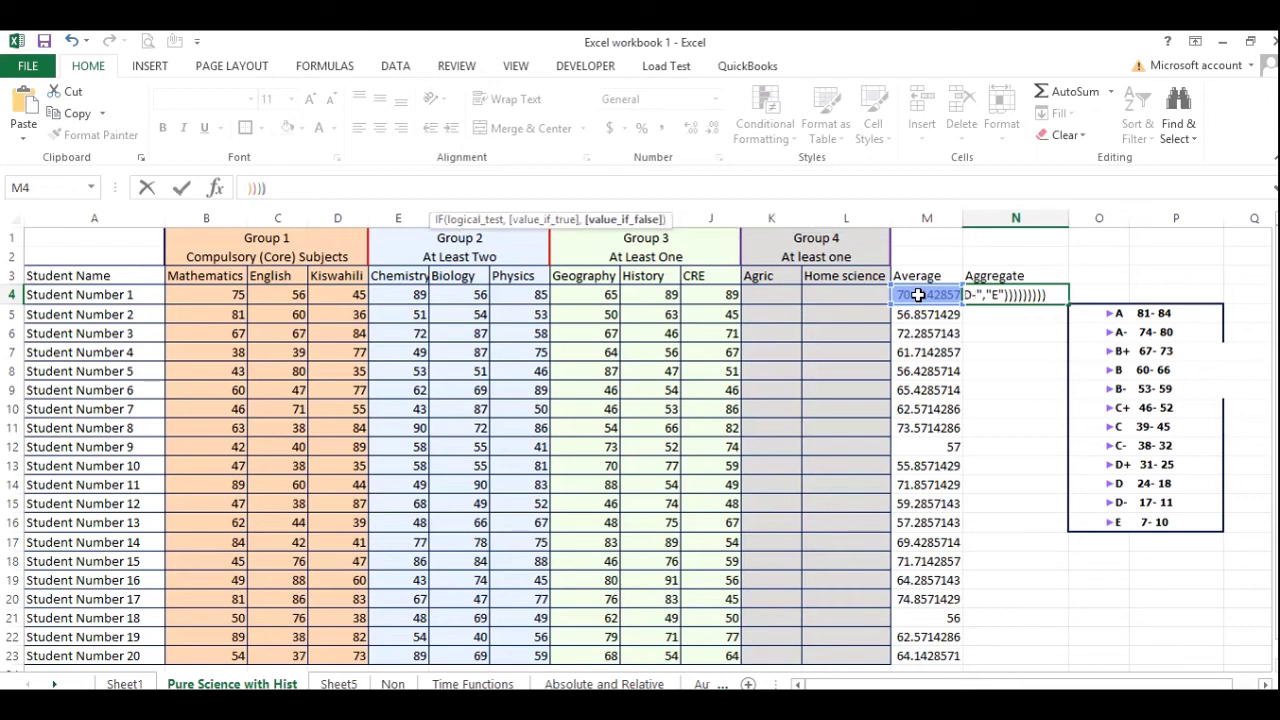
type(")")
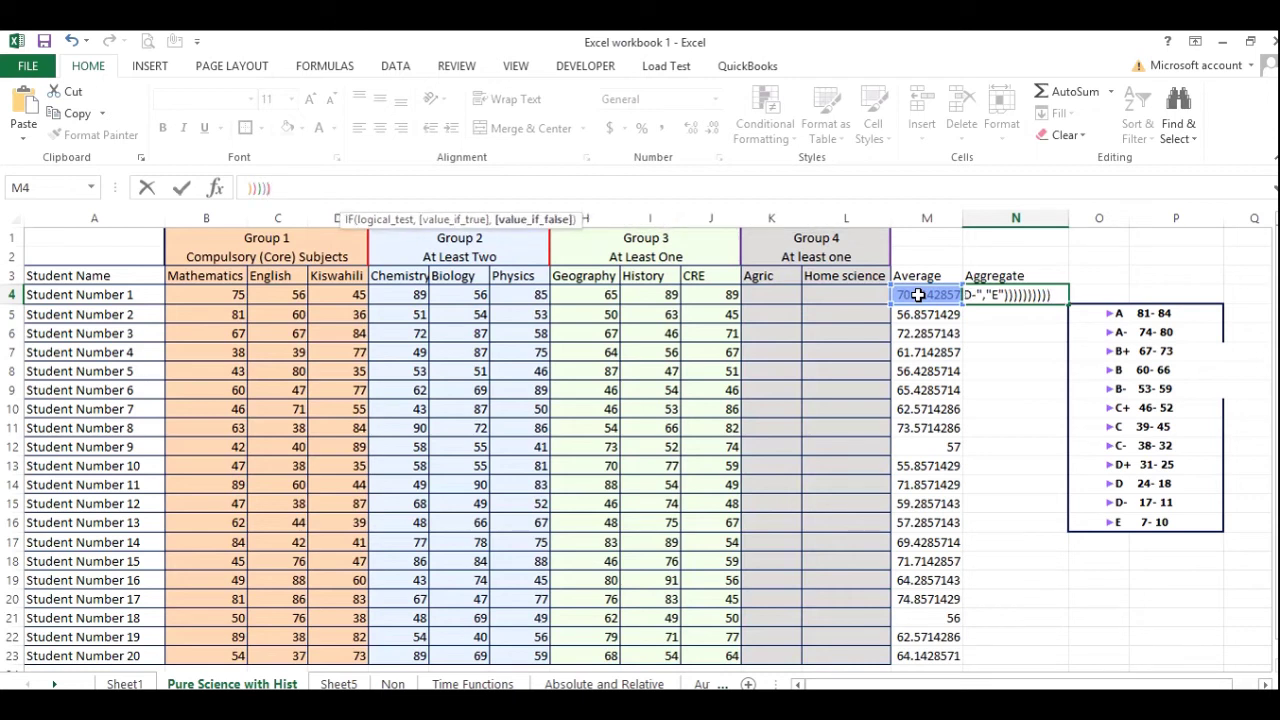
type(")")
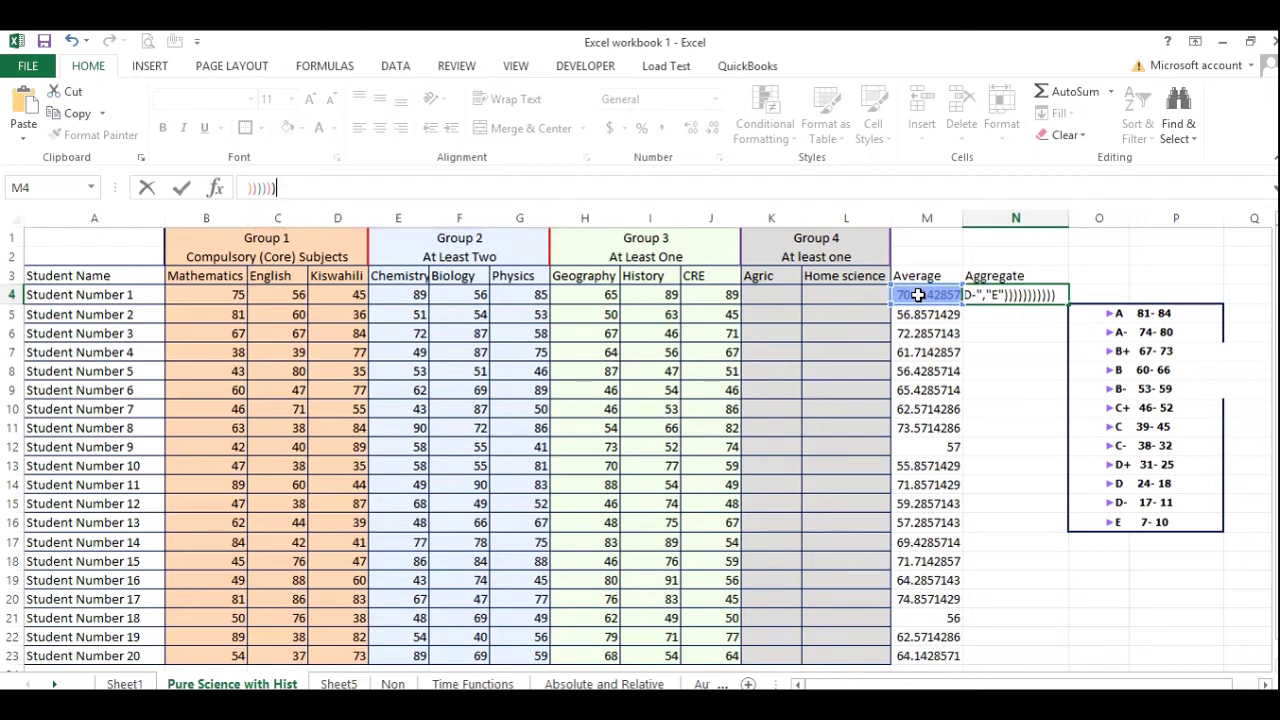
type(")")
key("BackSpace")
key("Return")
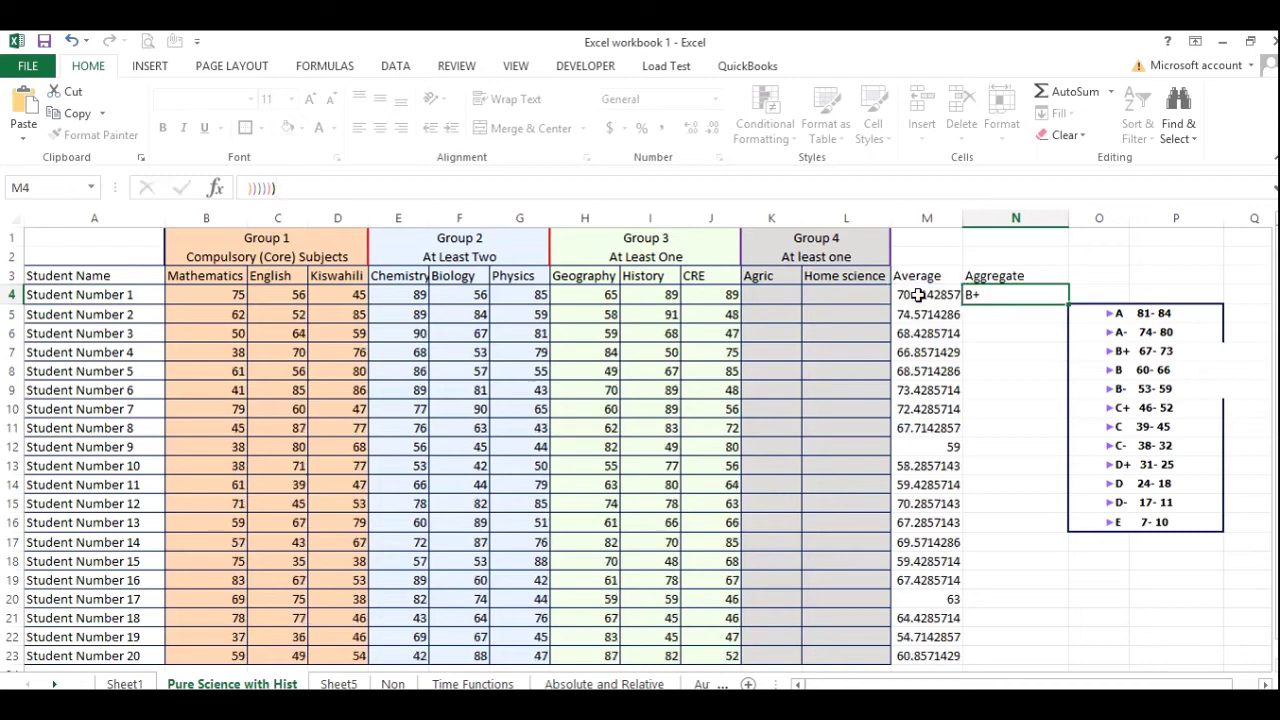
left_click(1020, 289)
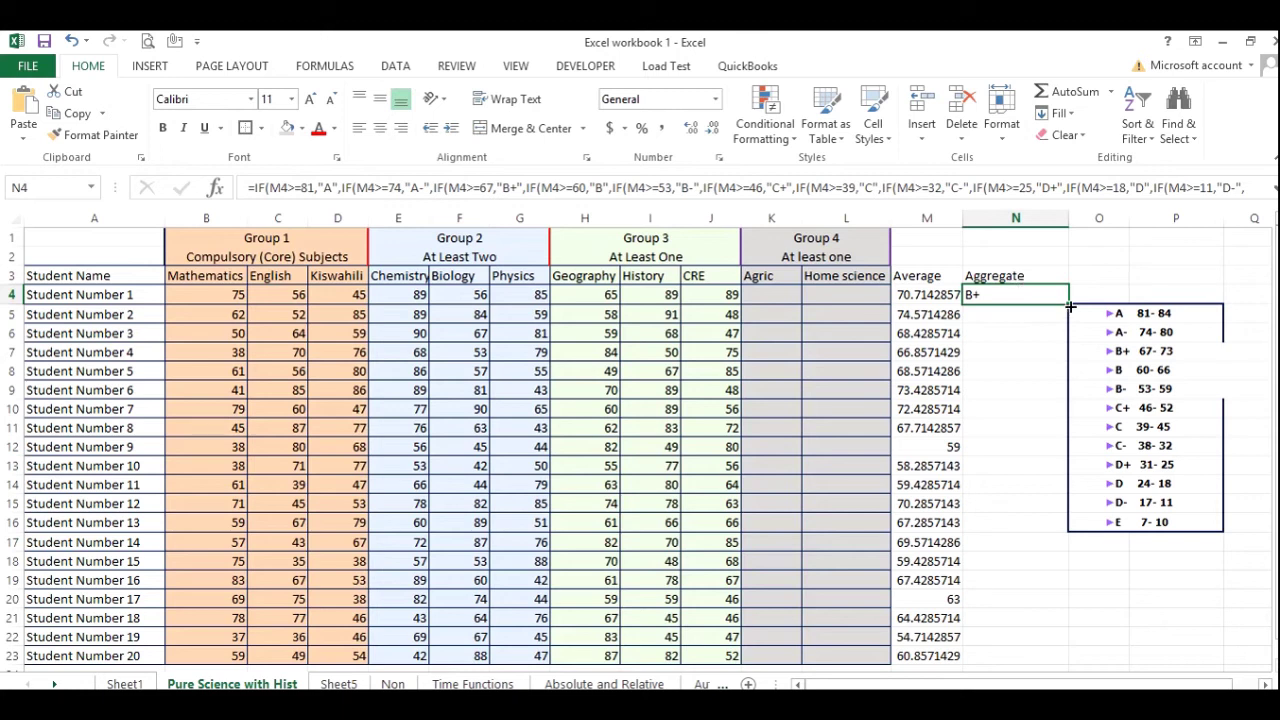
- Fill the N4 grade formula down through N23 so every student gets an aggregate grade
left_click_drag(1068, 303, 1040, 660)
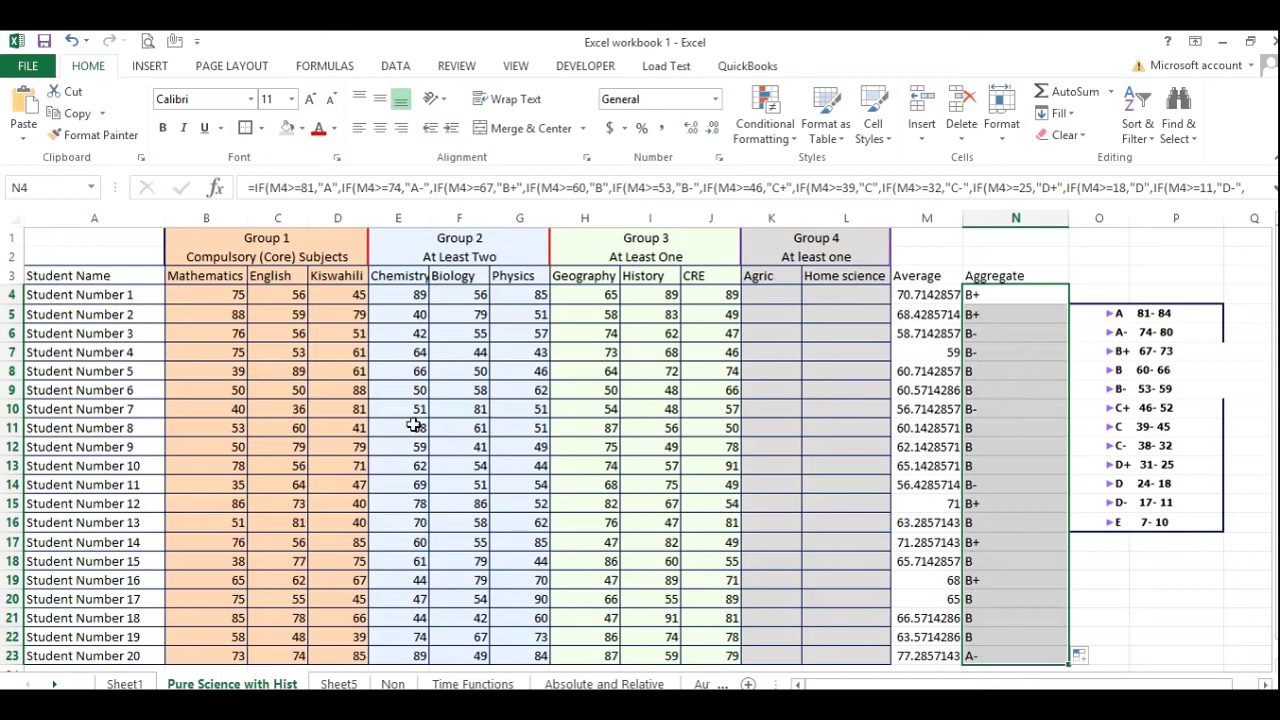
- Convert B11's random Mathematics mark into the fixed value 89 with F9
left_click(236, 429)
double_click(236, 429)
key("F9")
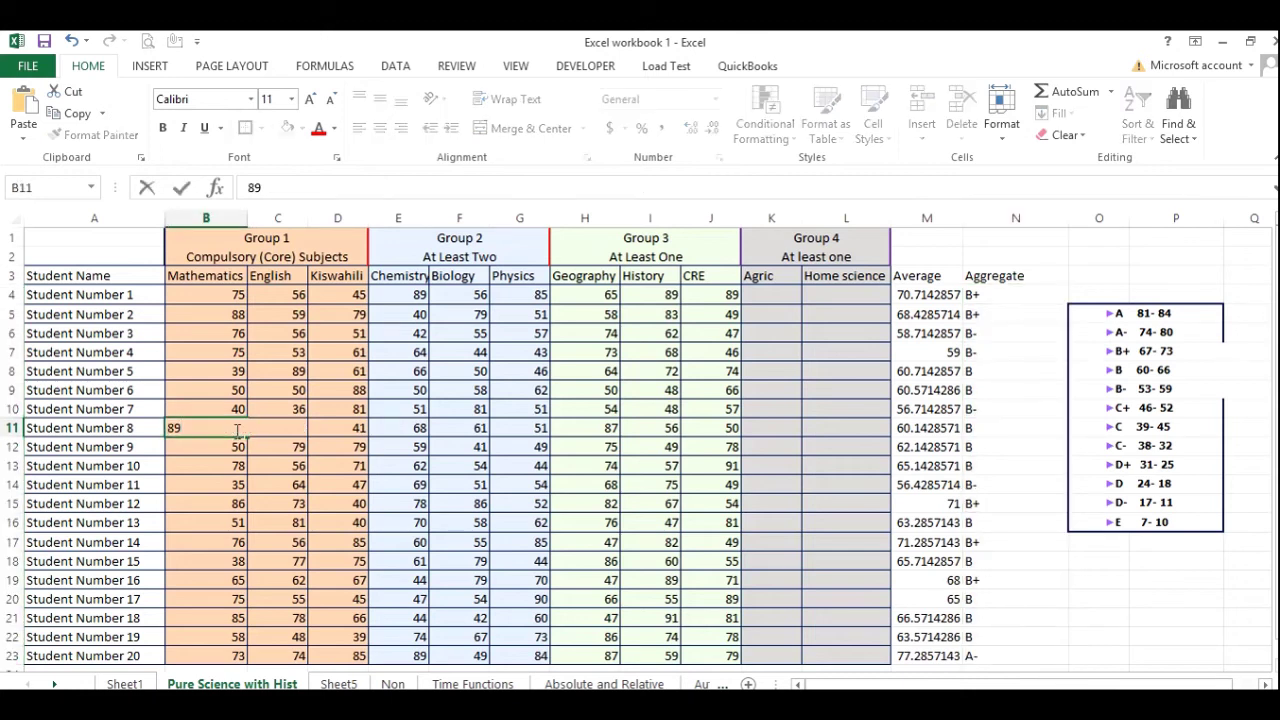
key("Return")
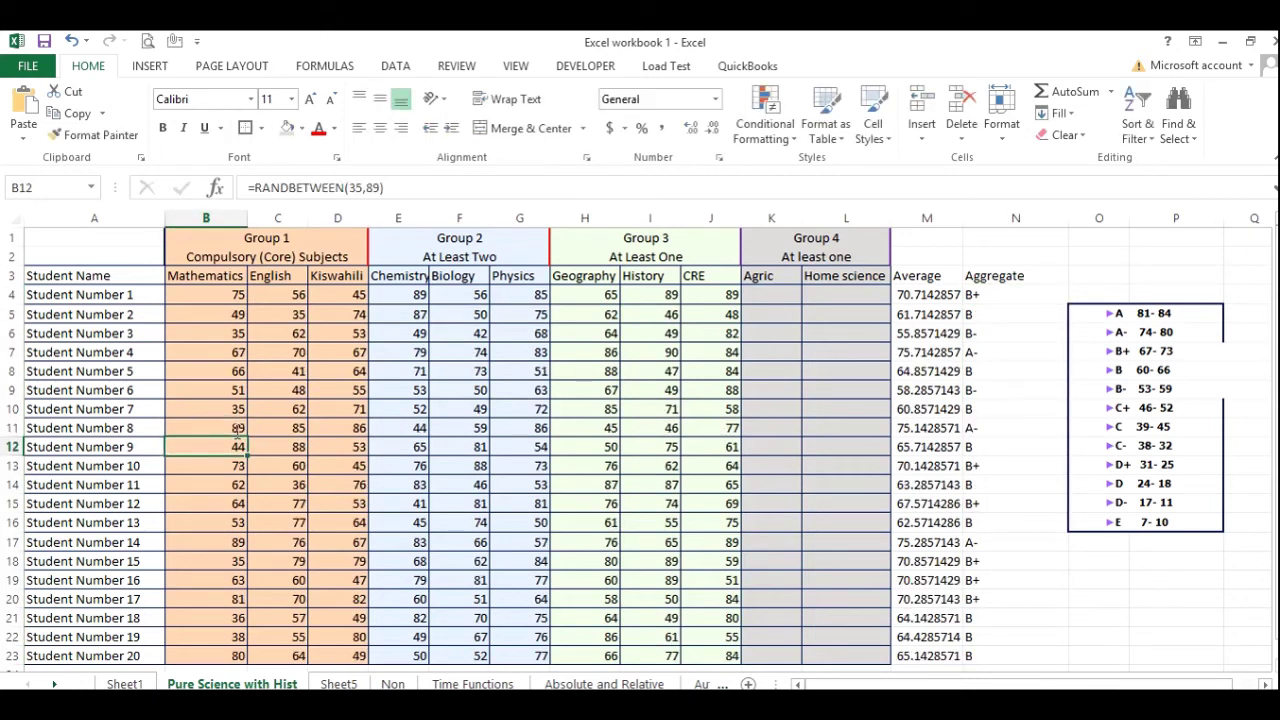
left_click(362, 428)
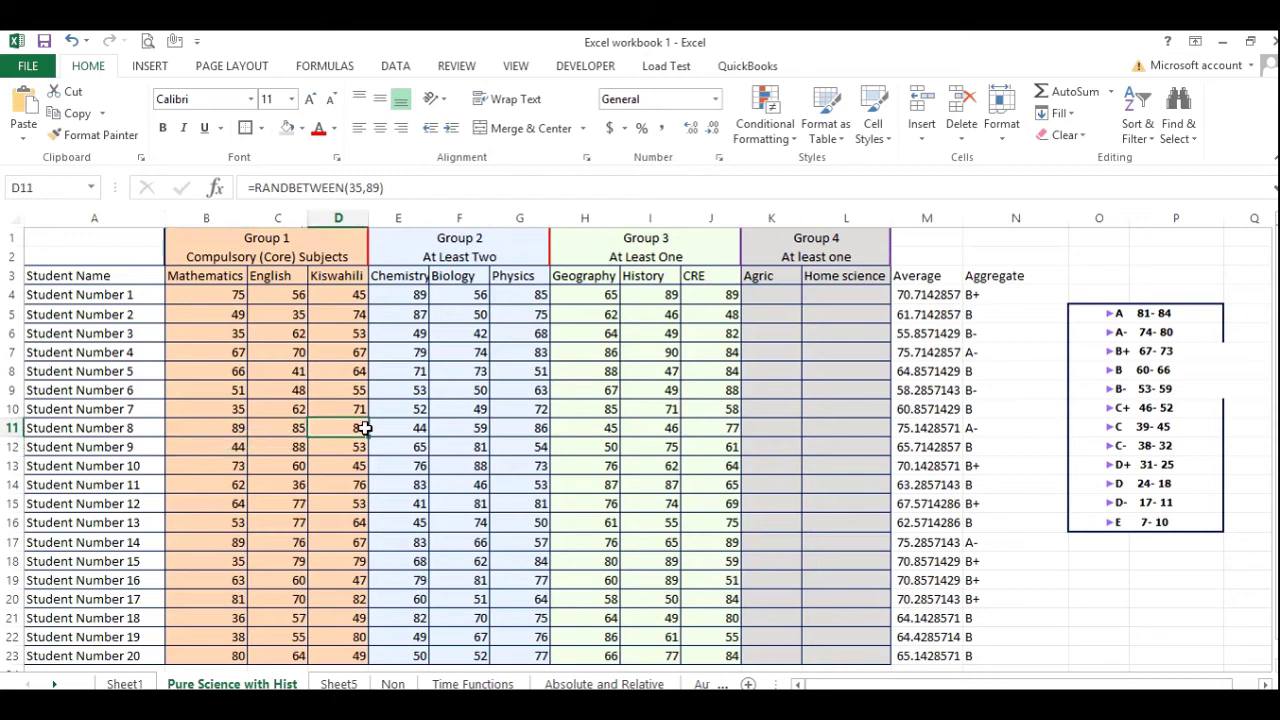
- Give Student Number 13 marks of 32 in Mathematics and 24 in Chemistry, then check the C grade
left_click(226, 523)
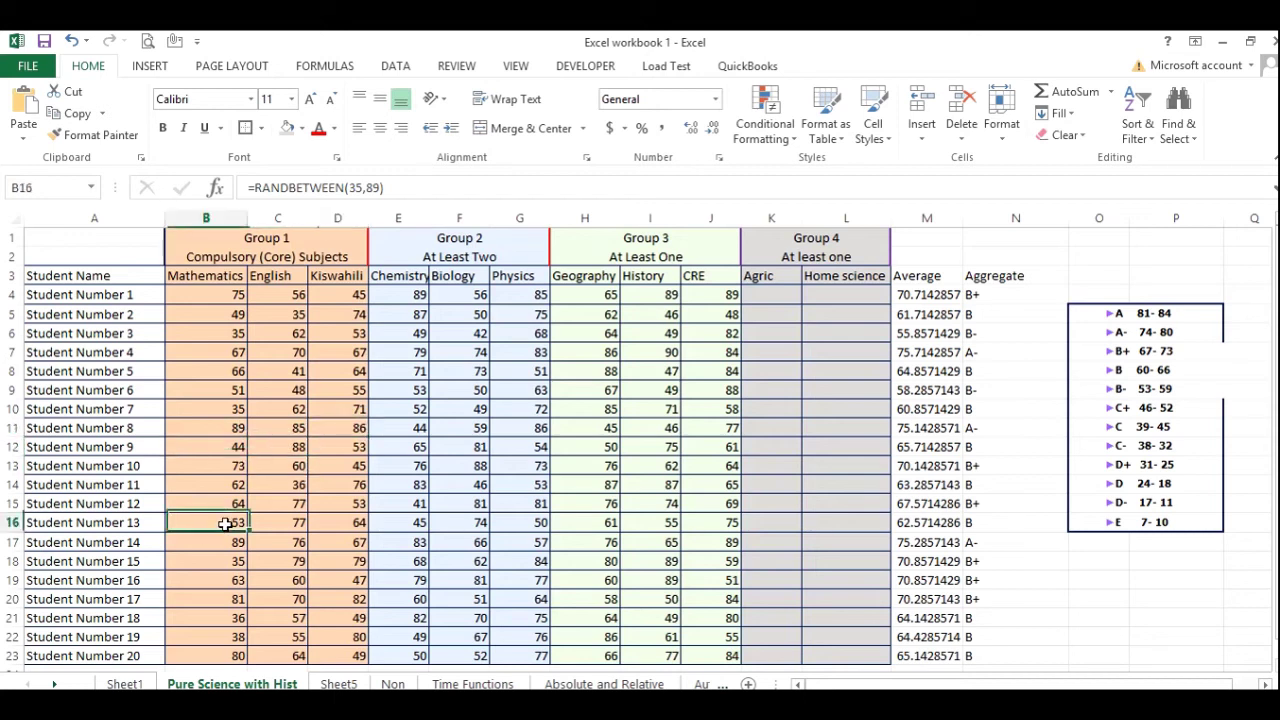
type("32")
key("Tab")
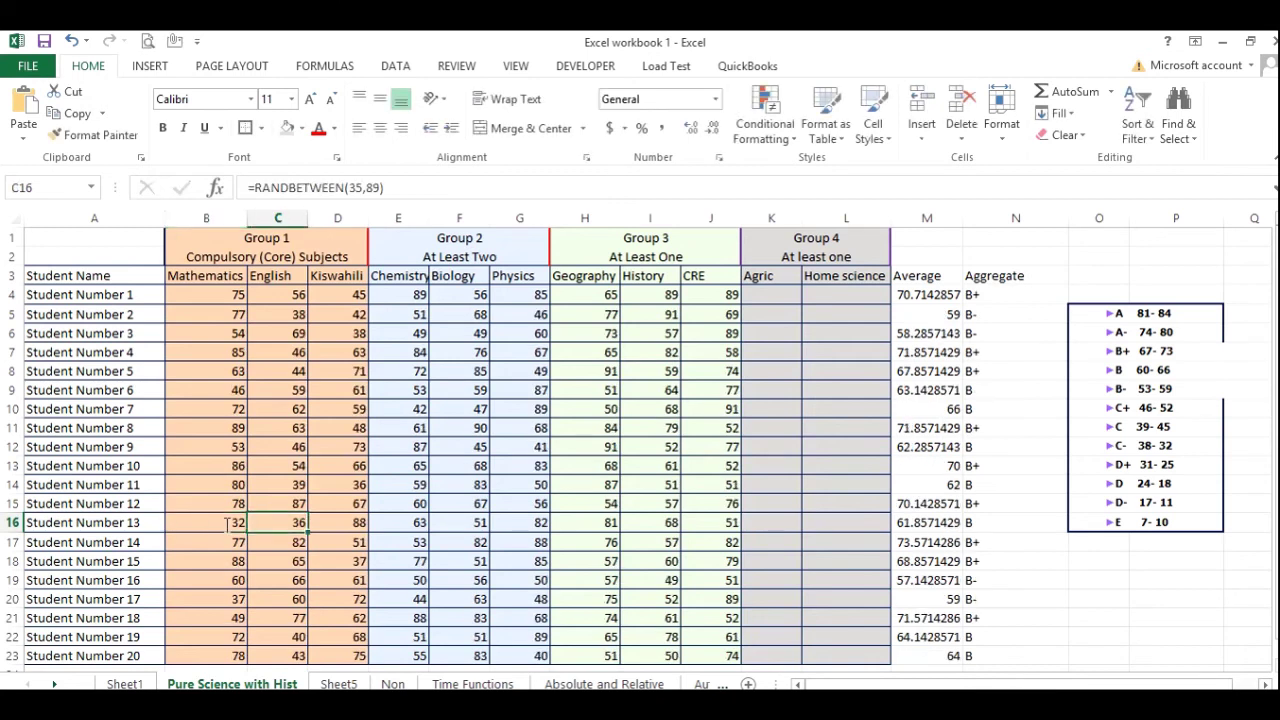
left_click(408, 524)
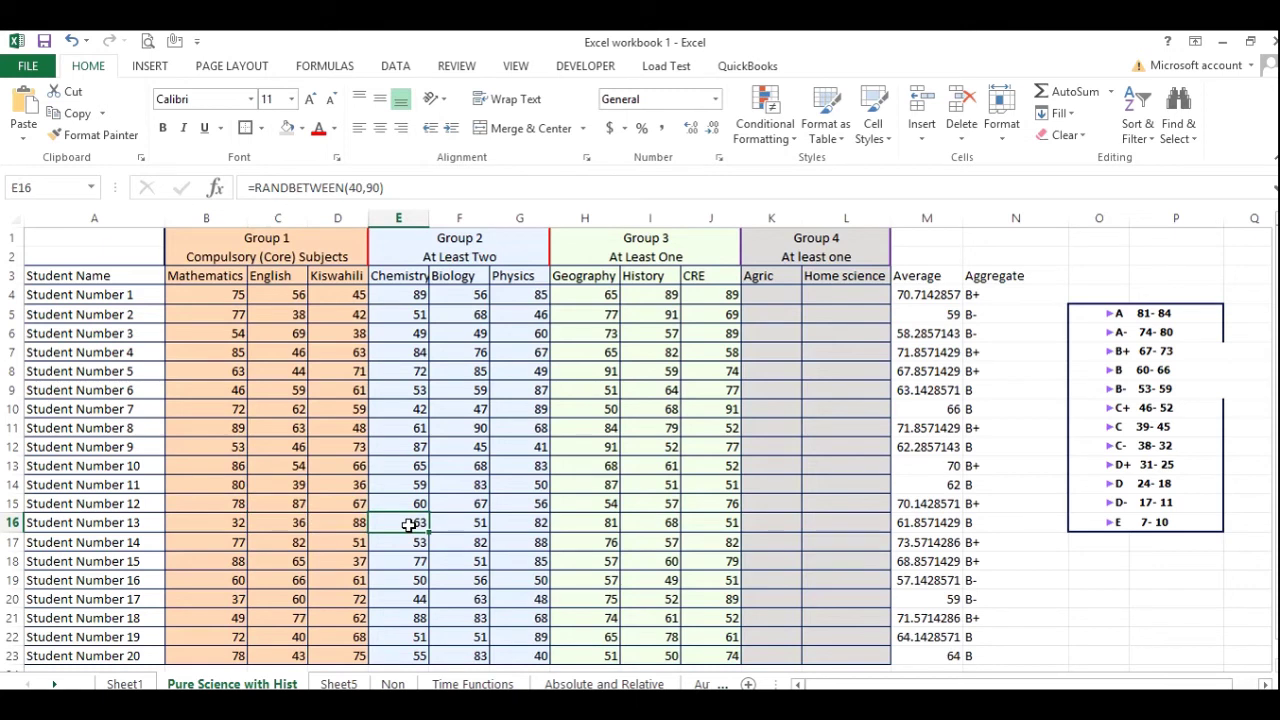
type("24")
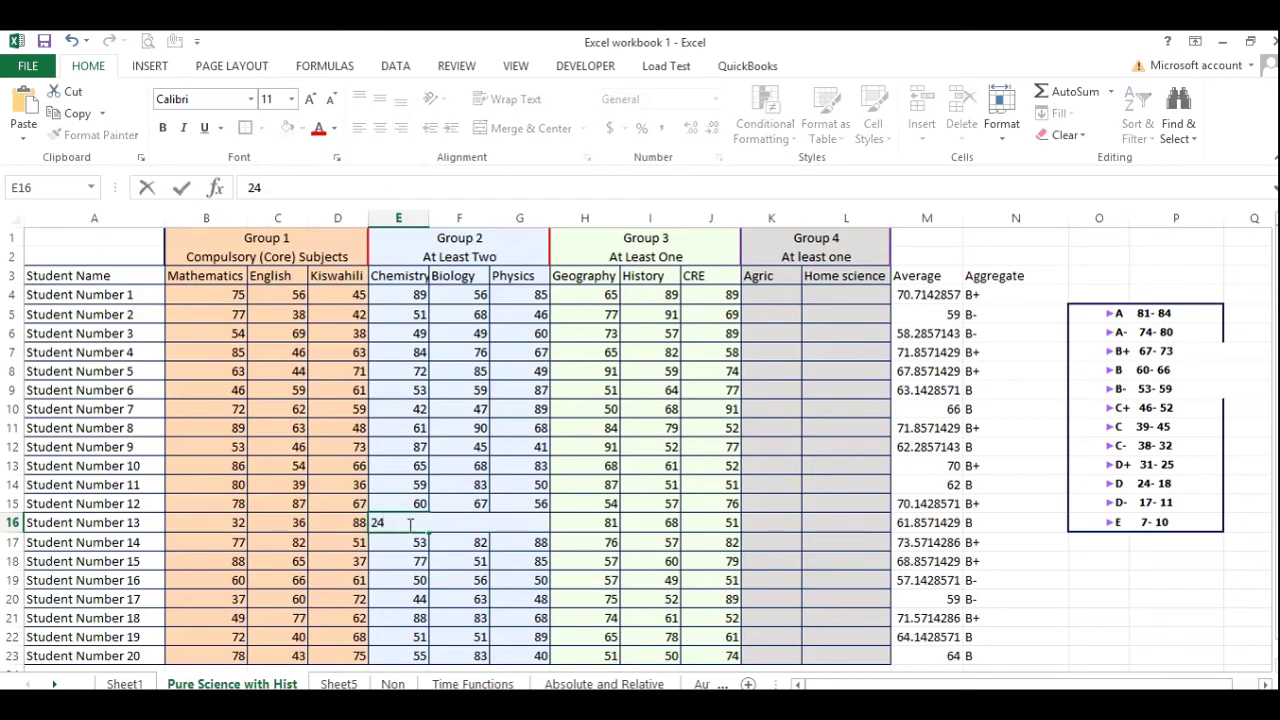
key("Return")
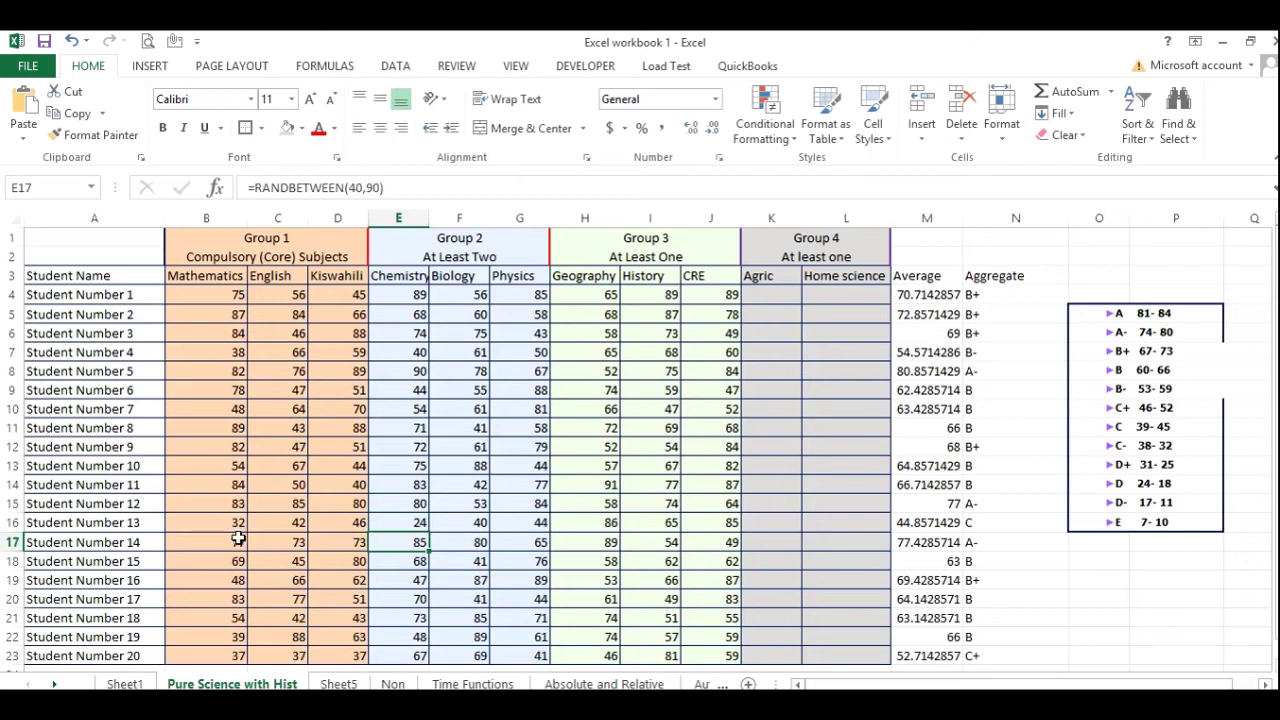
left_click(12, 522)
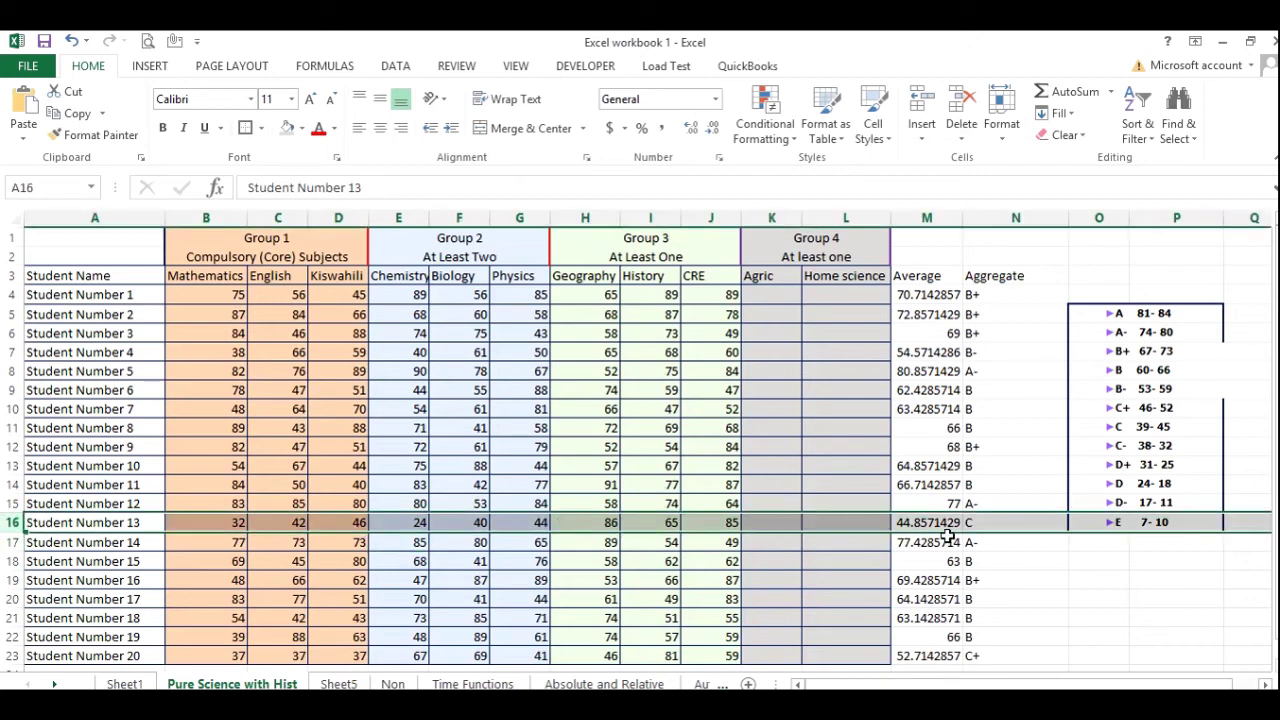
left_click(996, 519)
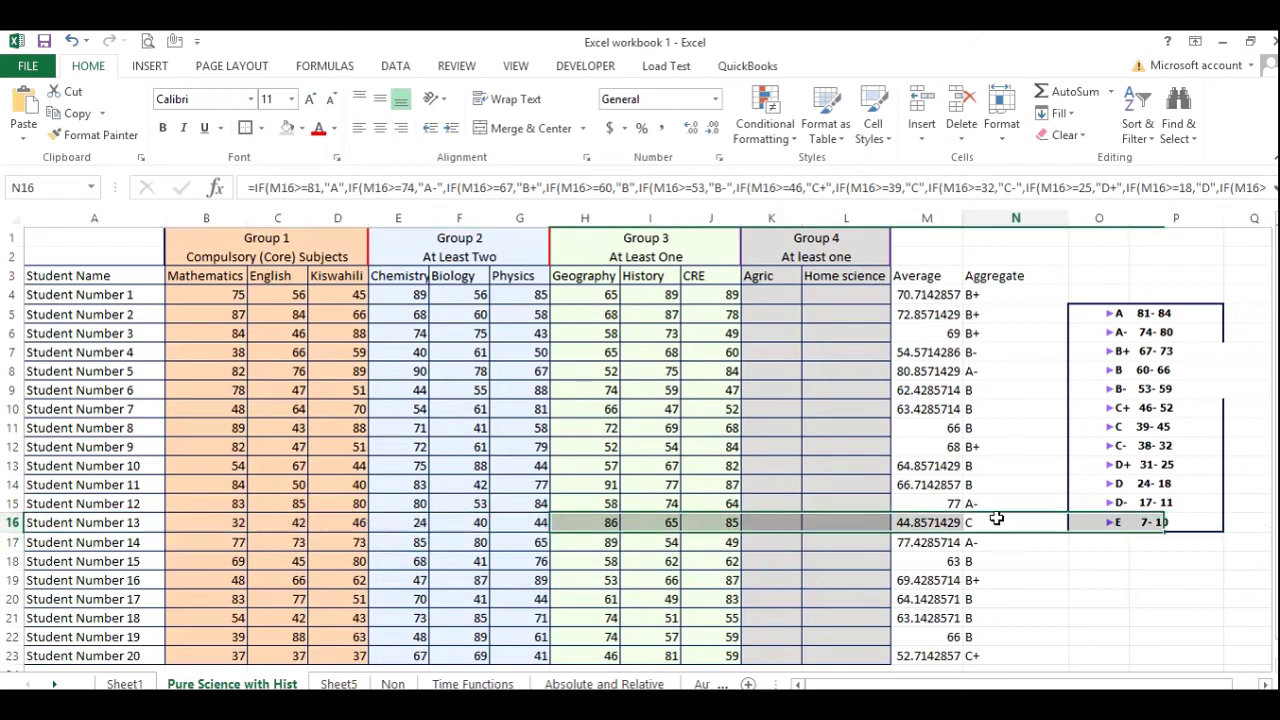
- Colour the C grade in N16 and the A- grade in N15 red
left_click(320, 131)
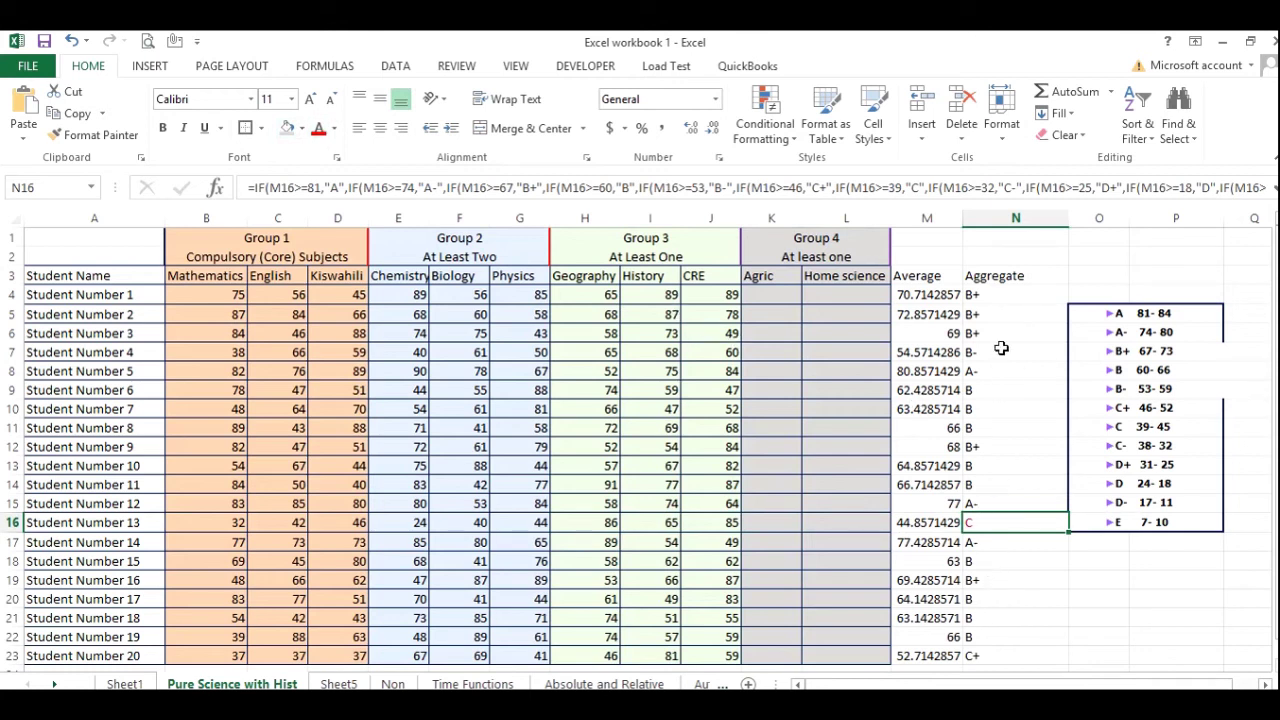
left_click(987, 496)
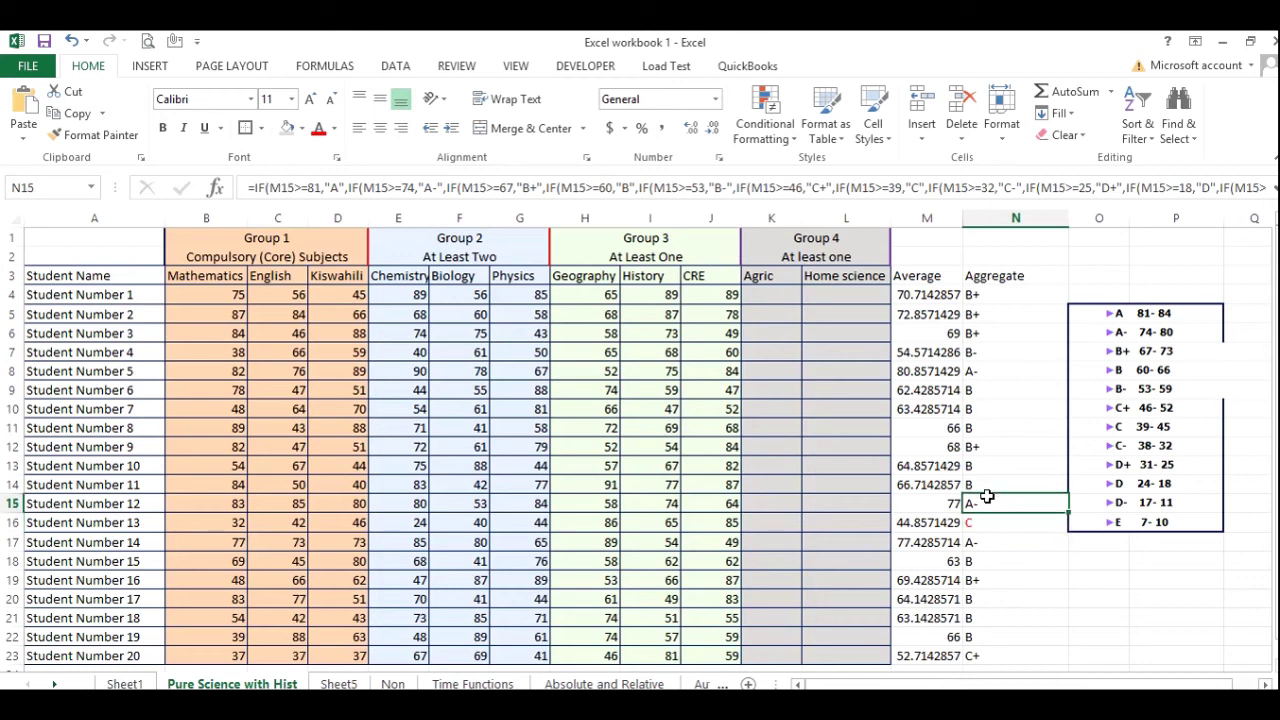
left_click(316, 128)
- Enter 12, 12 and 14 for Student Number 20's Mathematics, English and Kiswahili
left_click(230, 652)
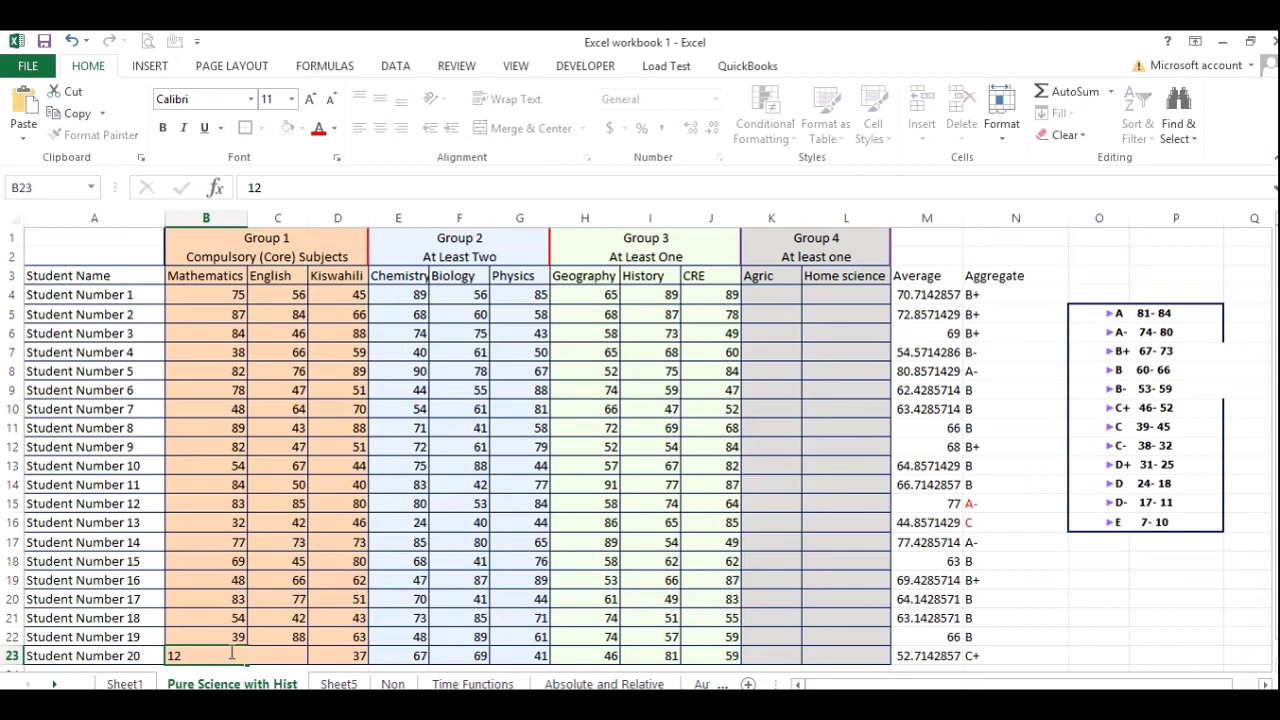
key("Tab")
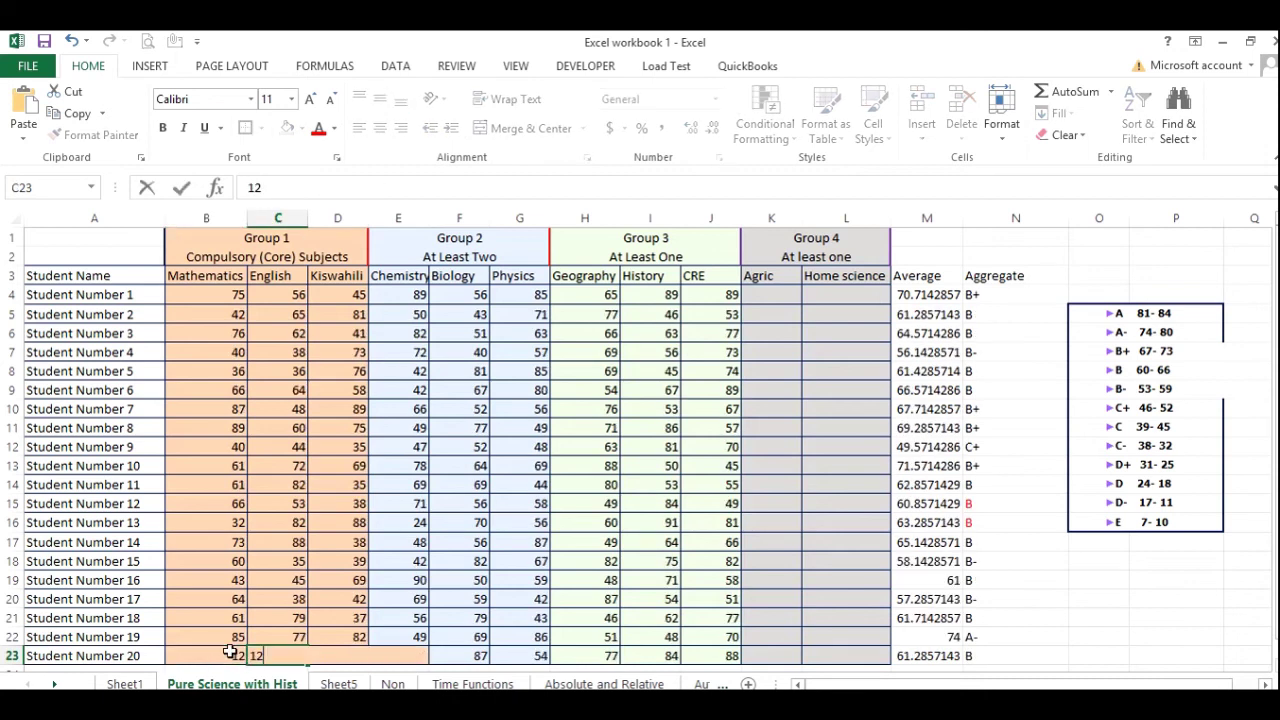
key("Tab")
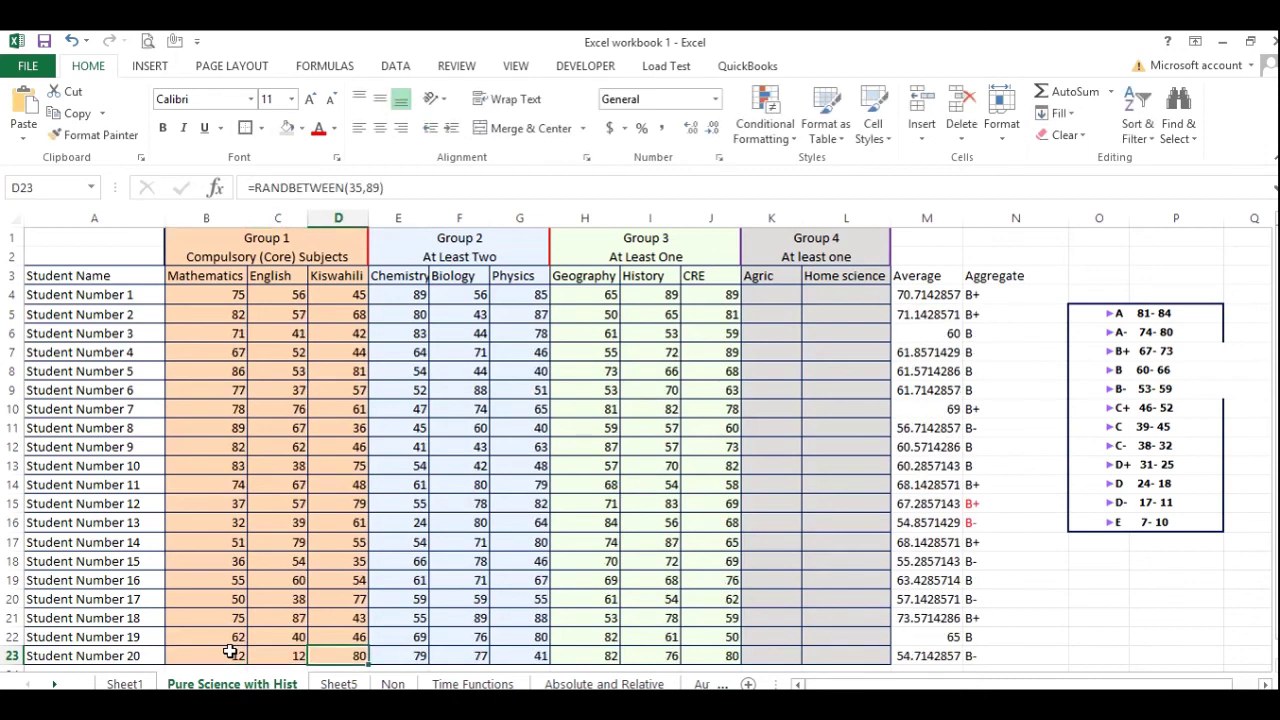
type("14")
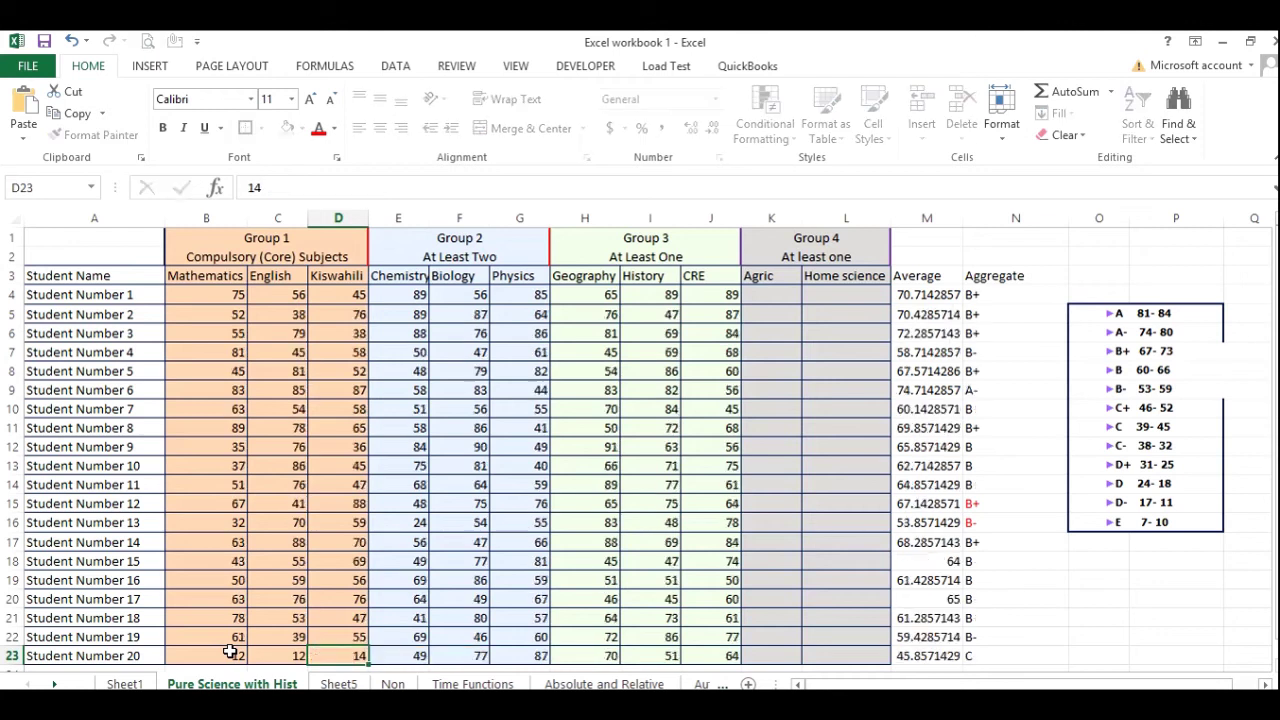
key("Tab")
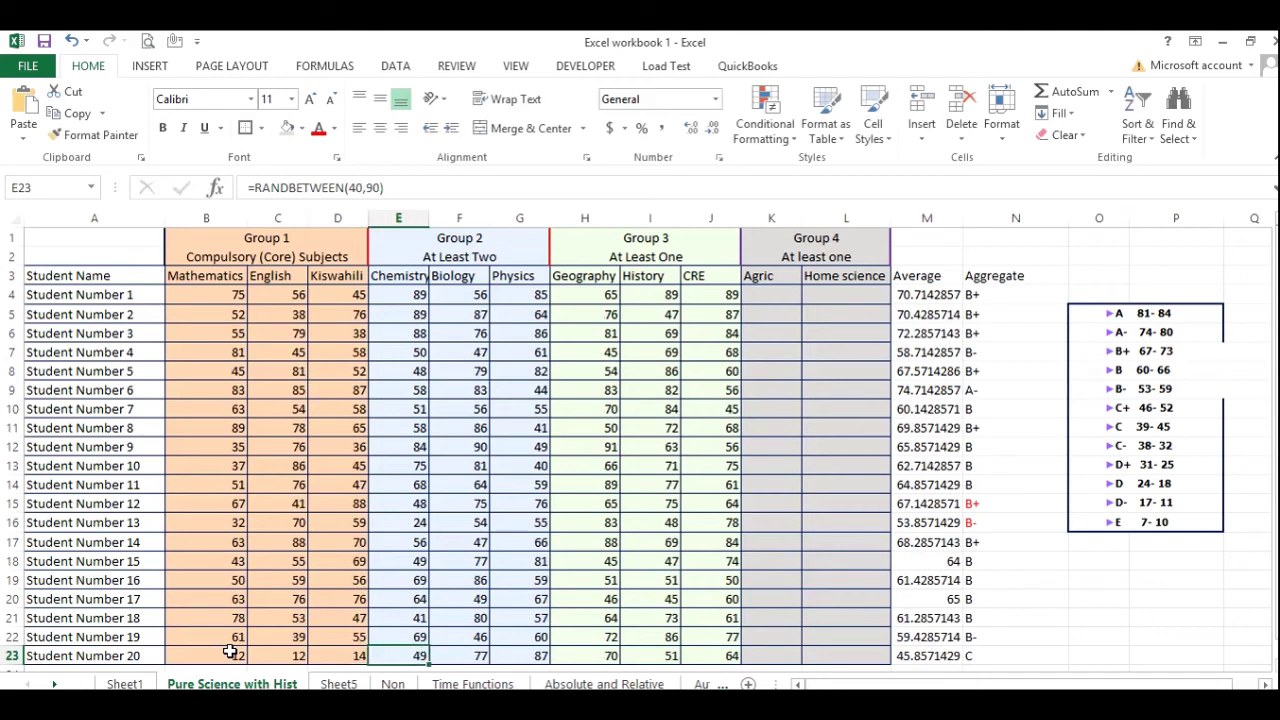
- Re-enter Student Number 20's marks as 5, 8, 14, 4 and 7 from Mathematics to Biology
left_click(213, 654)
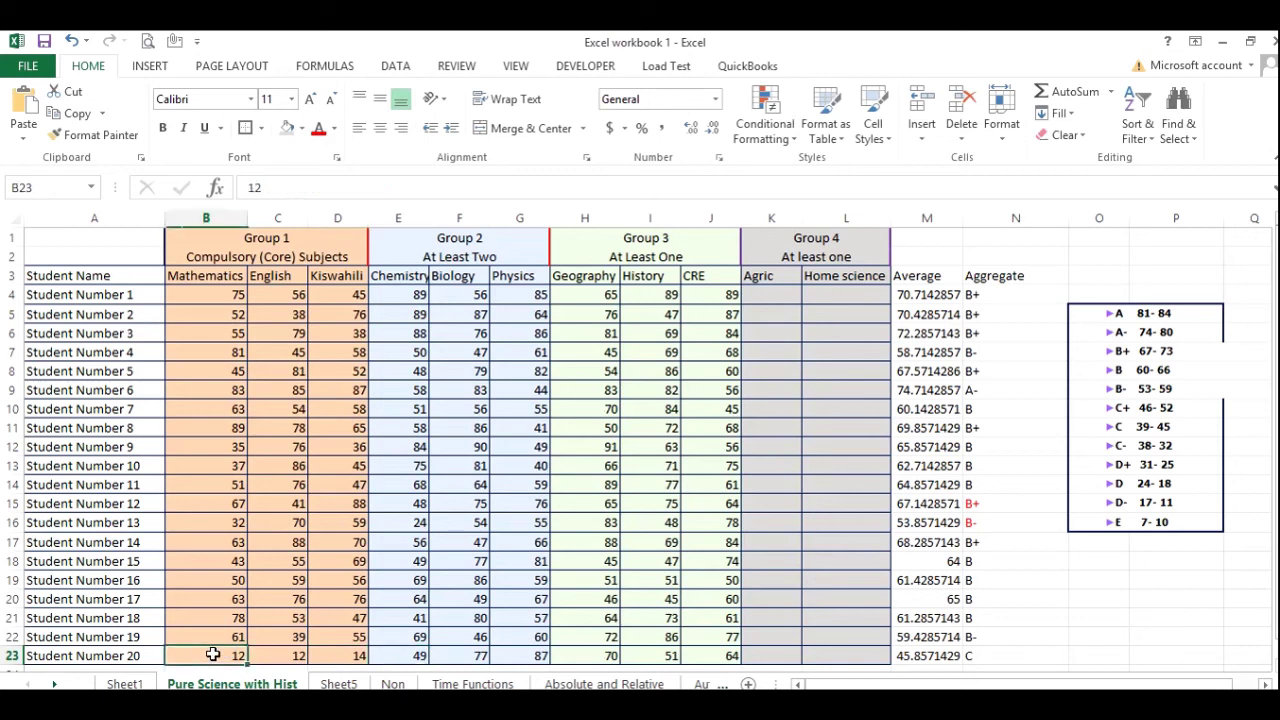
type("5")
key("Tab")
type("8")
key("Tab")
type("14")
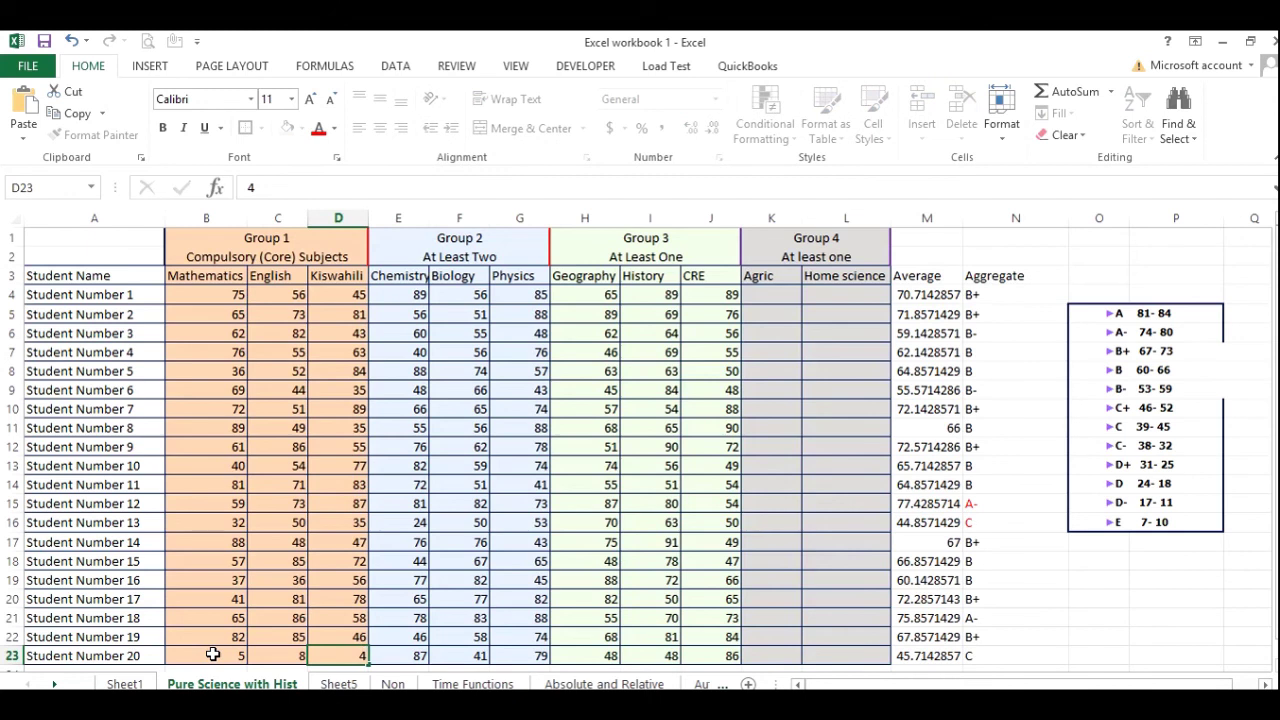
key("Tab")
type("4")
key("Tab")
type("7")
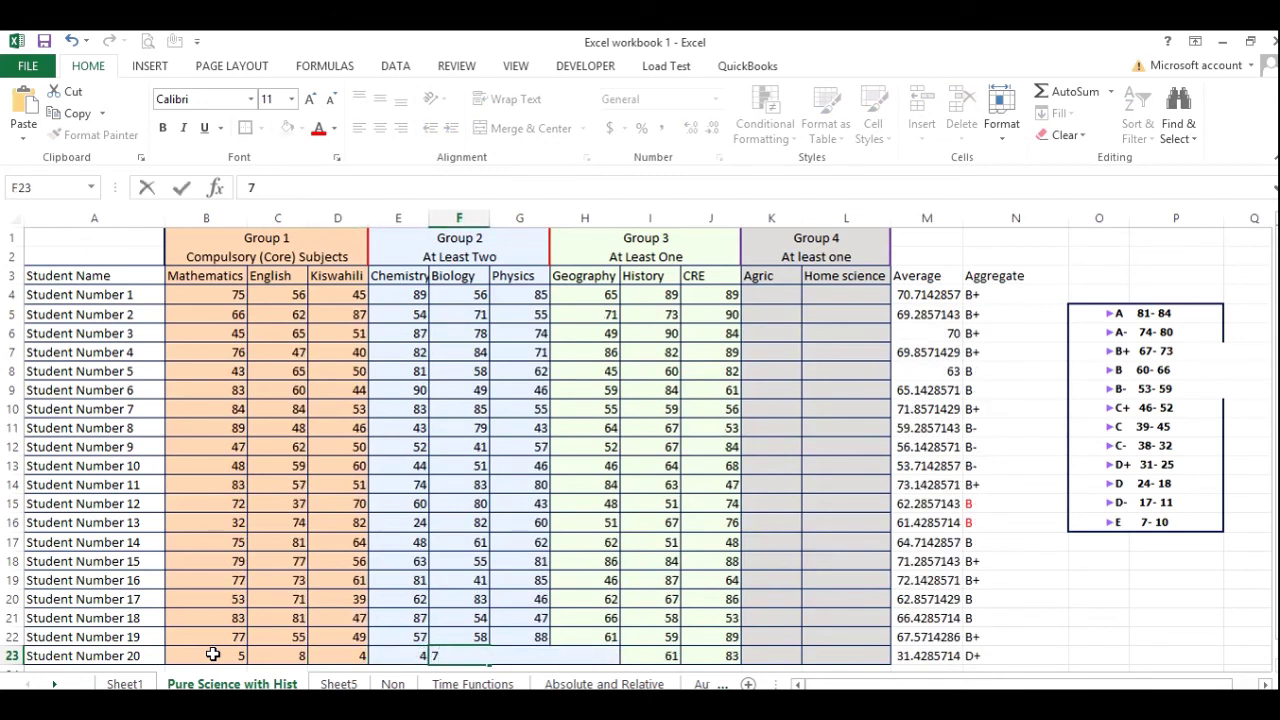
key("Tab")
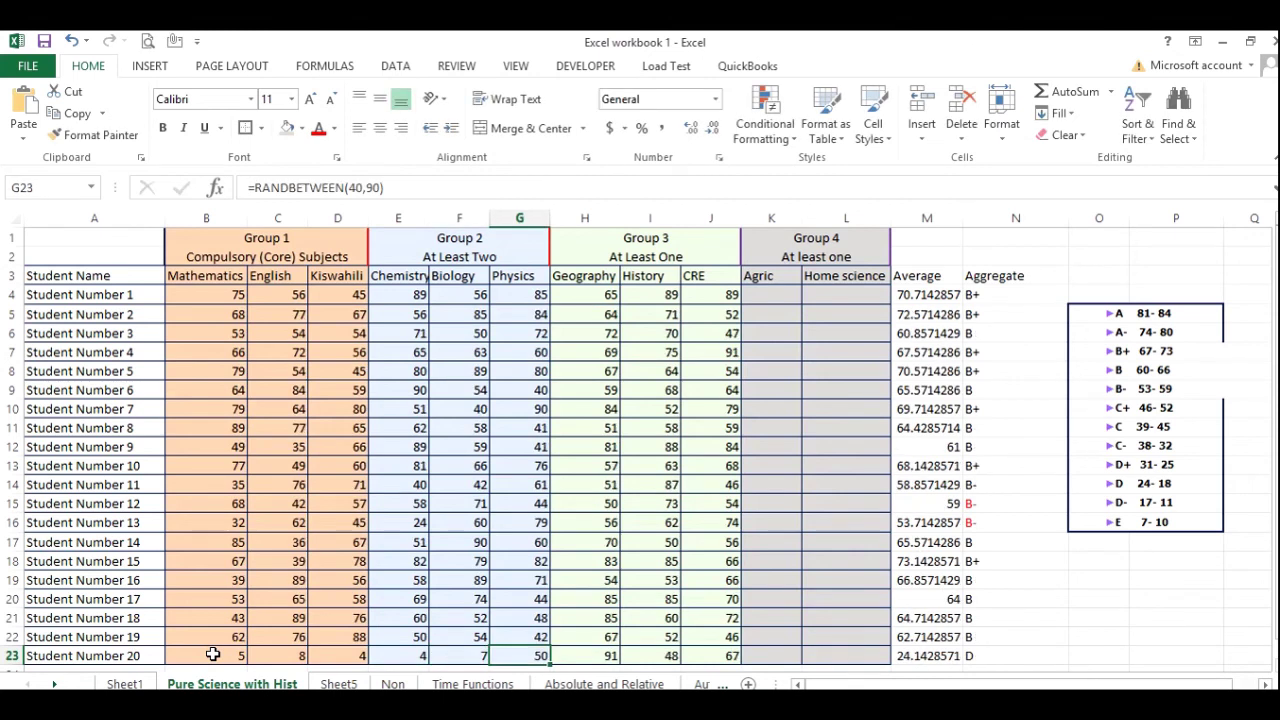
- Set Physics to 2 and Geography, History and CRE to 1, then check the E grade
type("2")
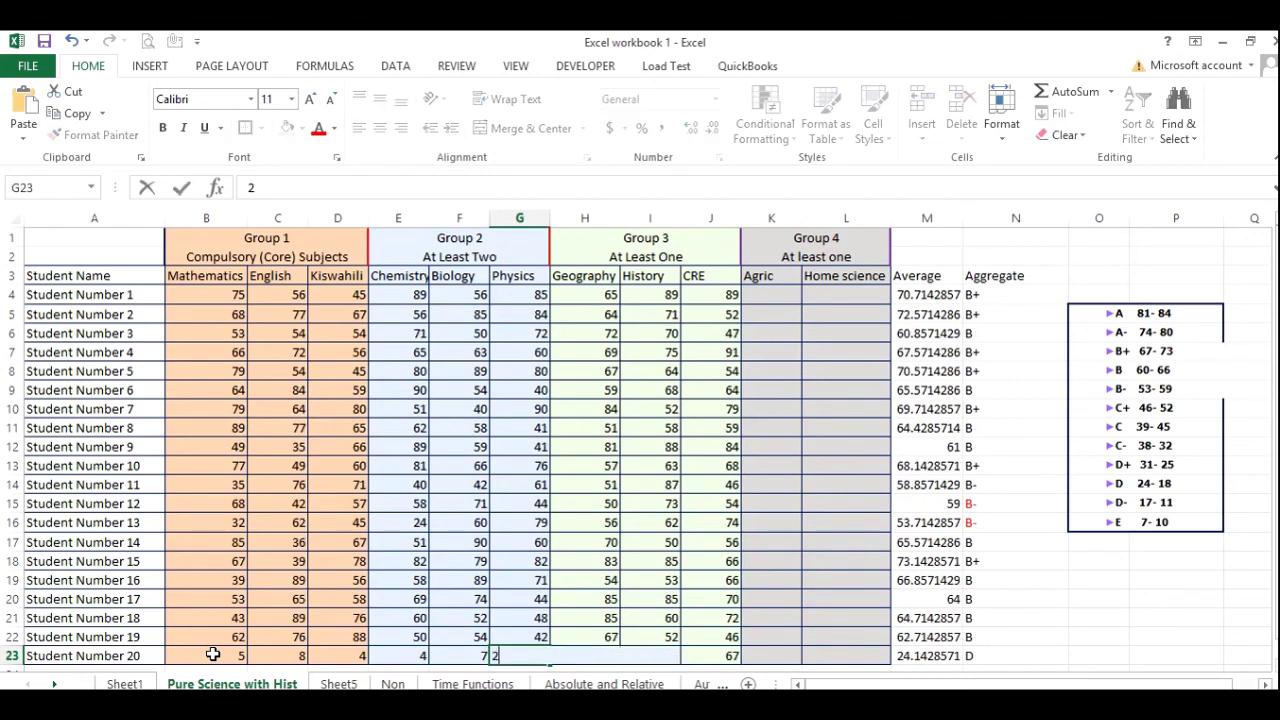
key("Tab")
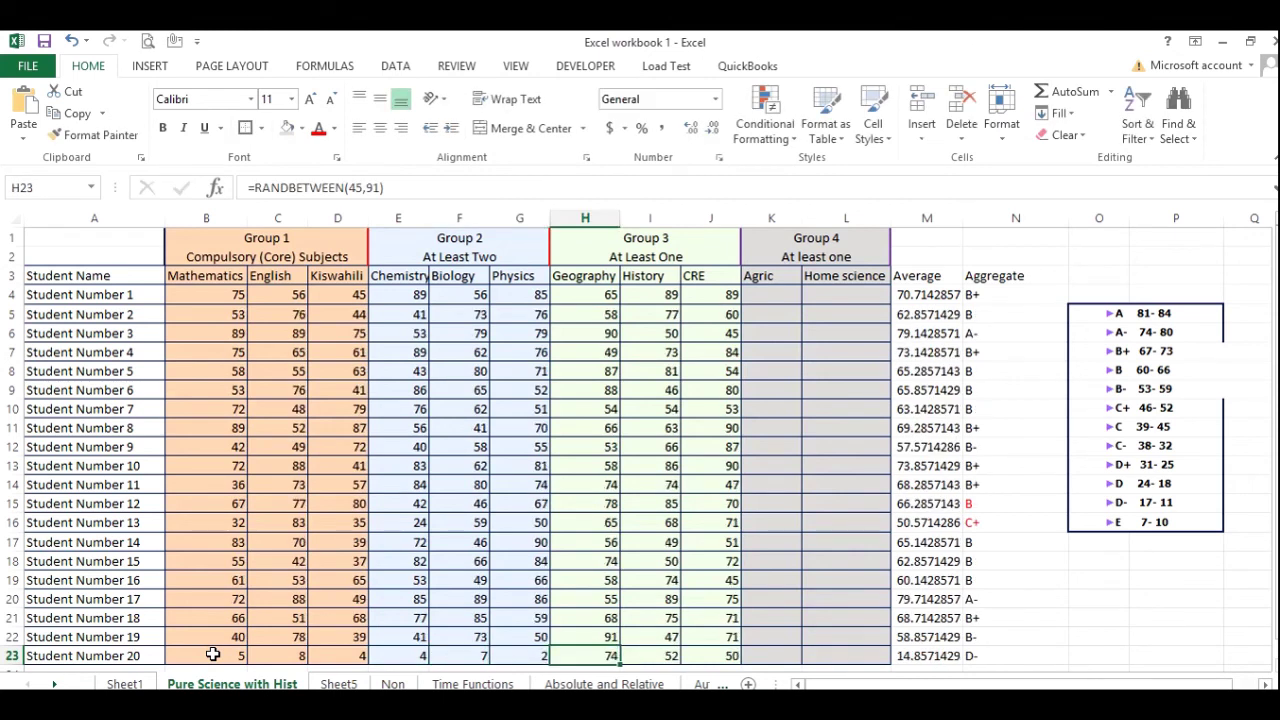
type("1")
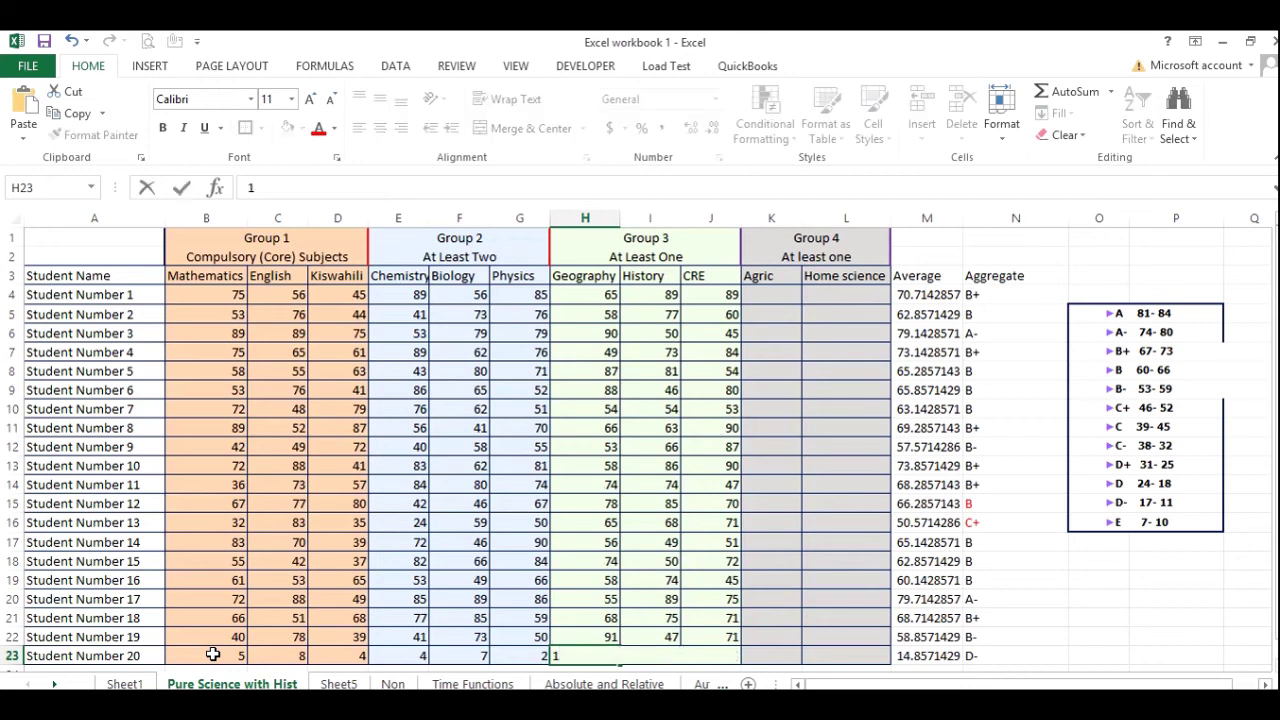
key("Tab")
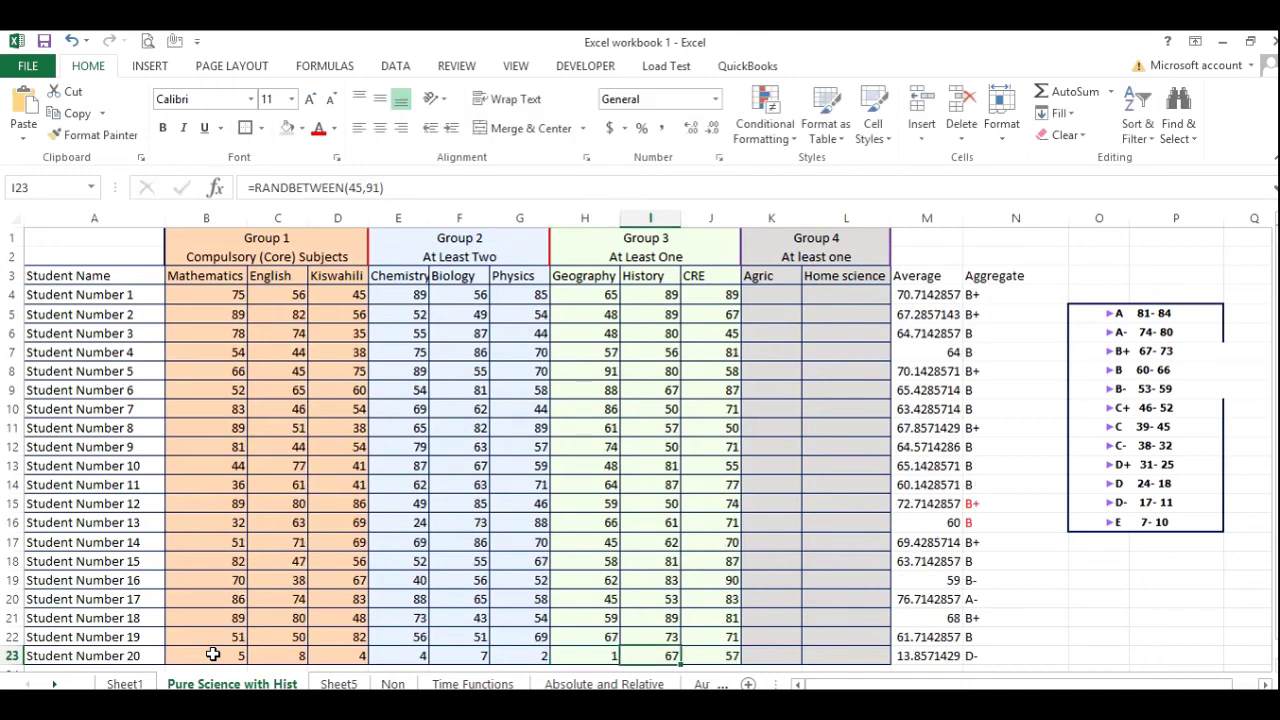
type("1")
key("Tab")
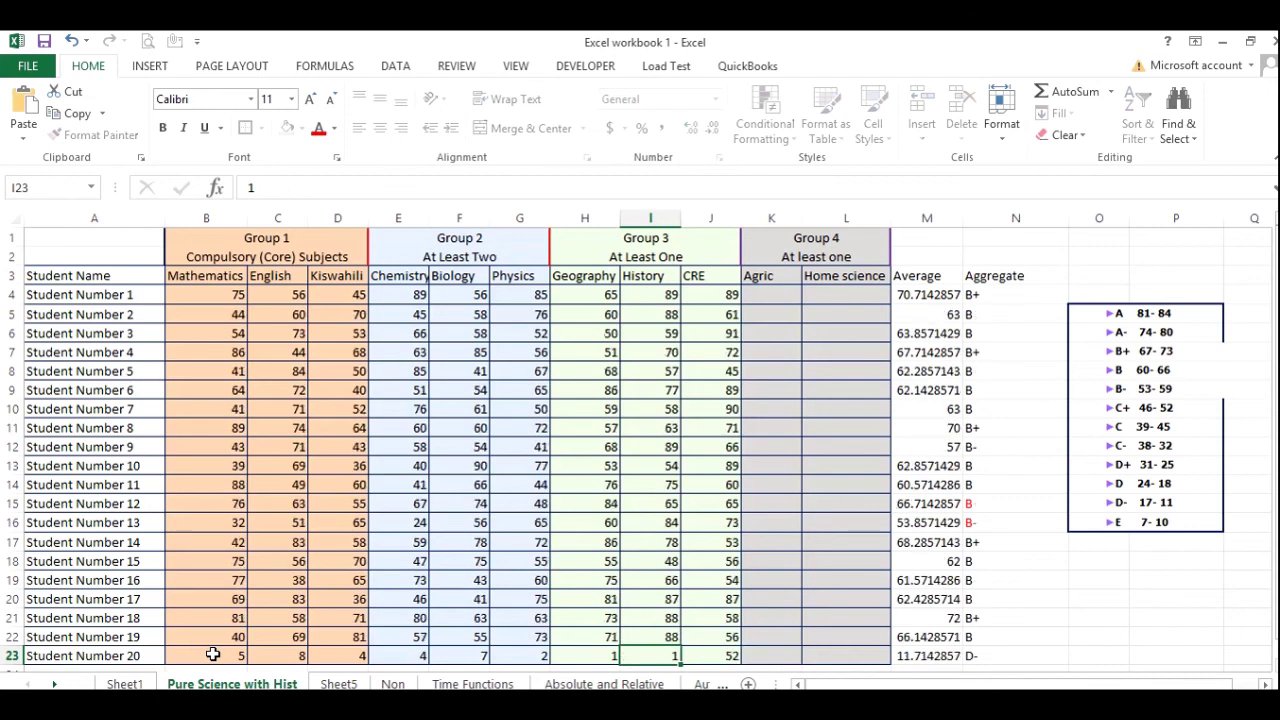
key("F2")
type("1")
key("Tab")
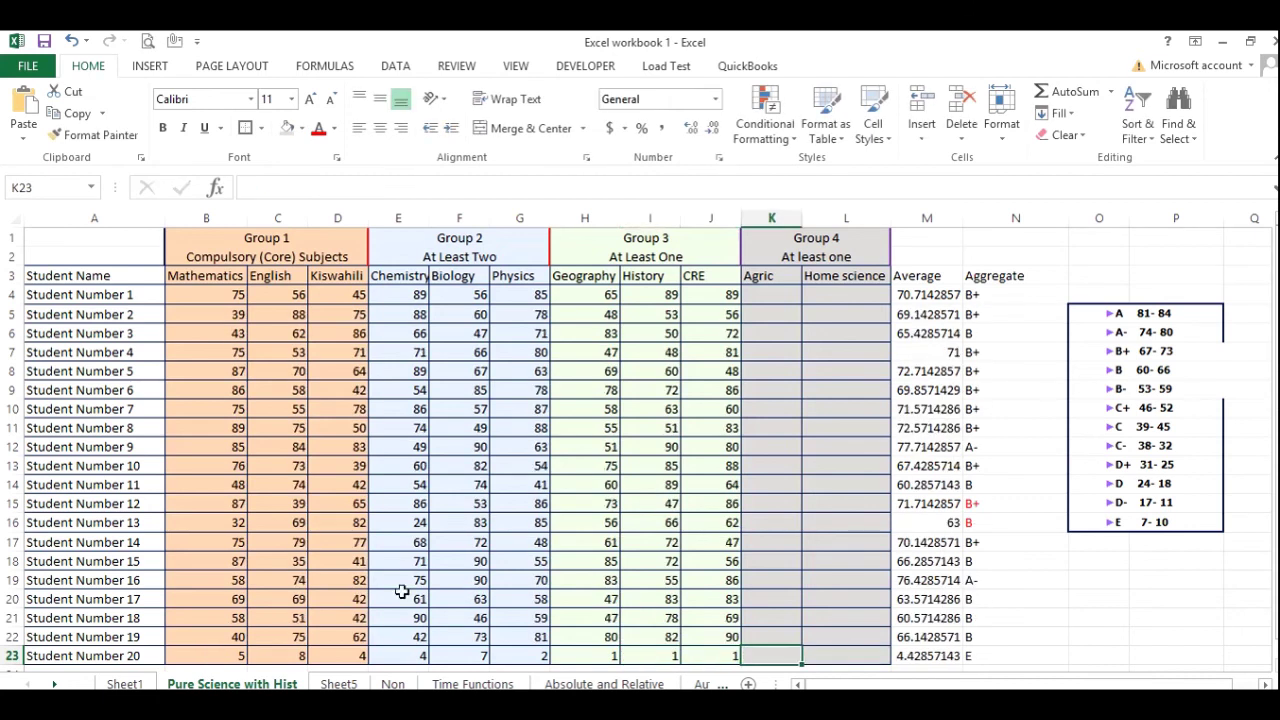
left_click(971, 657)
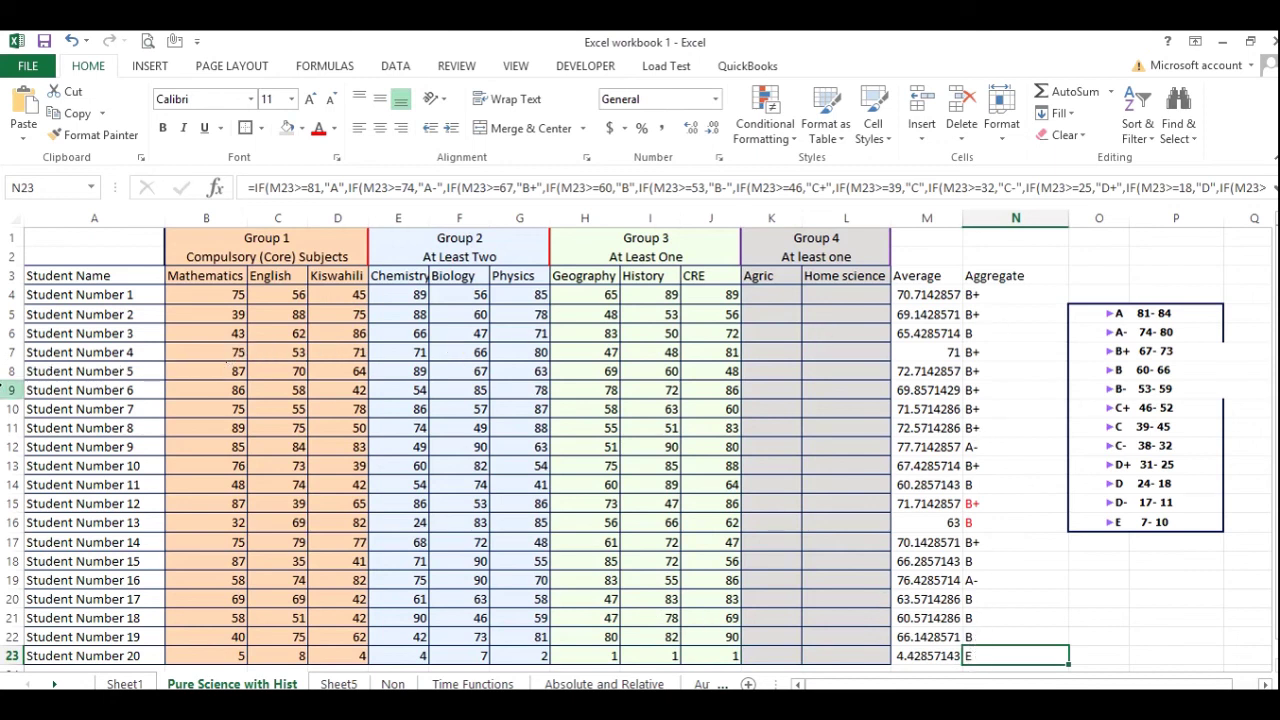
left_click(5, 371)
- Give Student Number 5 an English mark of 84 and a Kiswahili mark of 85
left_click(186, 369)
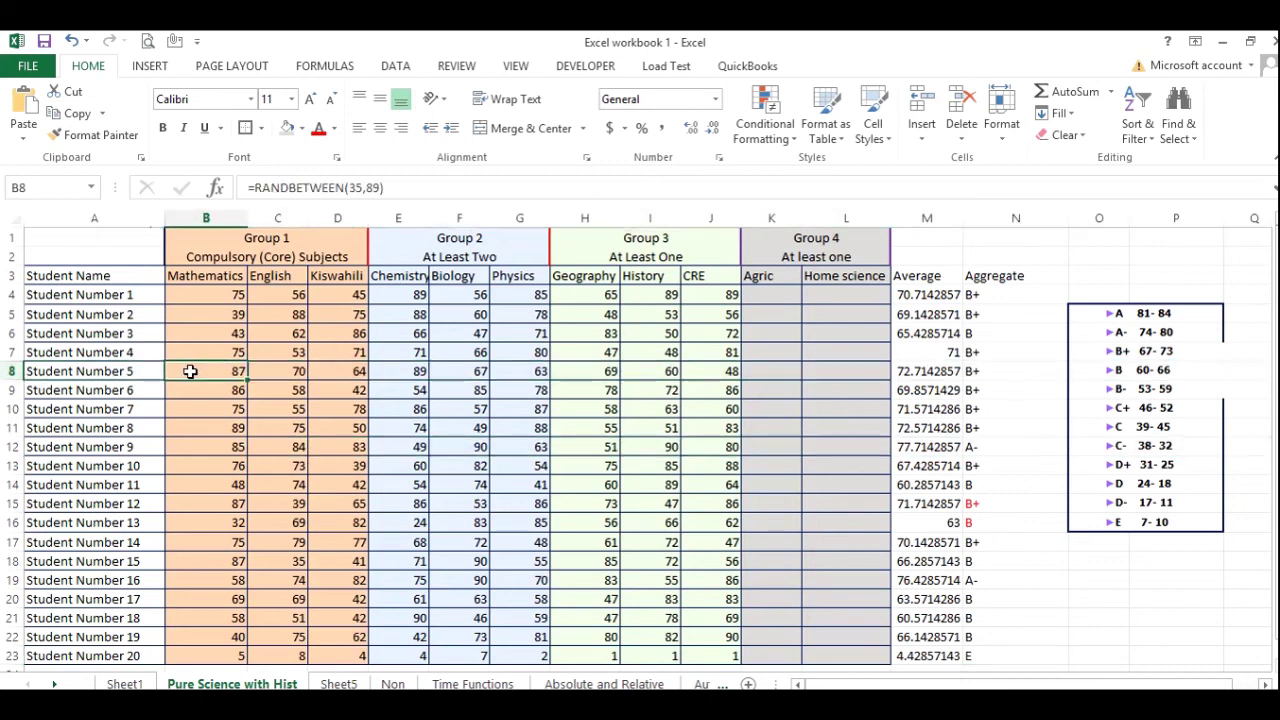
left_click(284, 371)
left_click(340, 372)
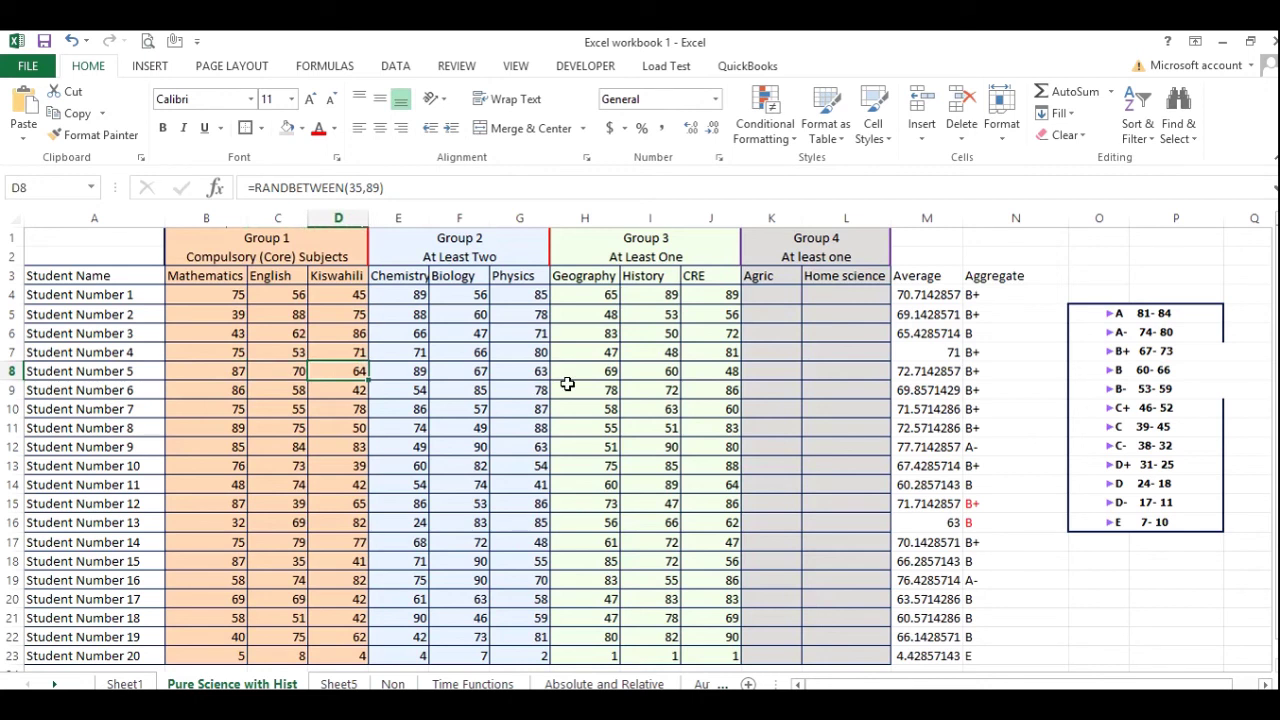
left_click(17, 372)
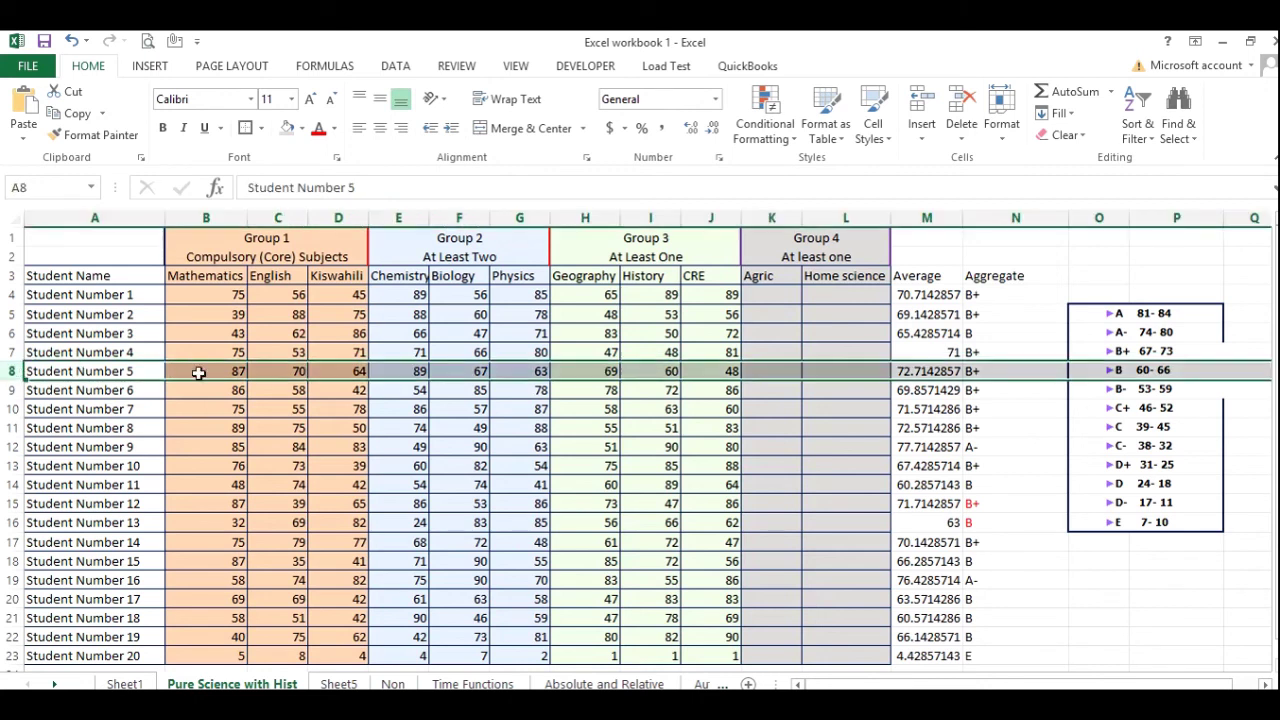
left_click(272, 372)
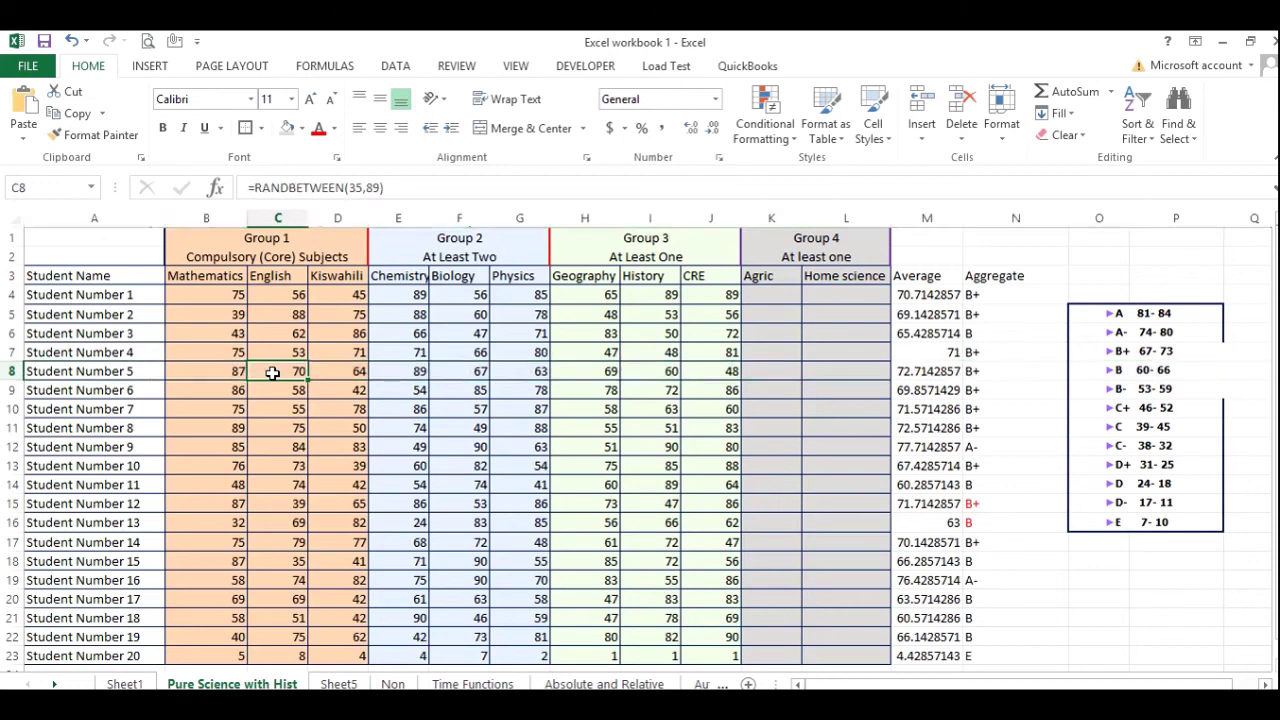
type("84")
key("Tab")
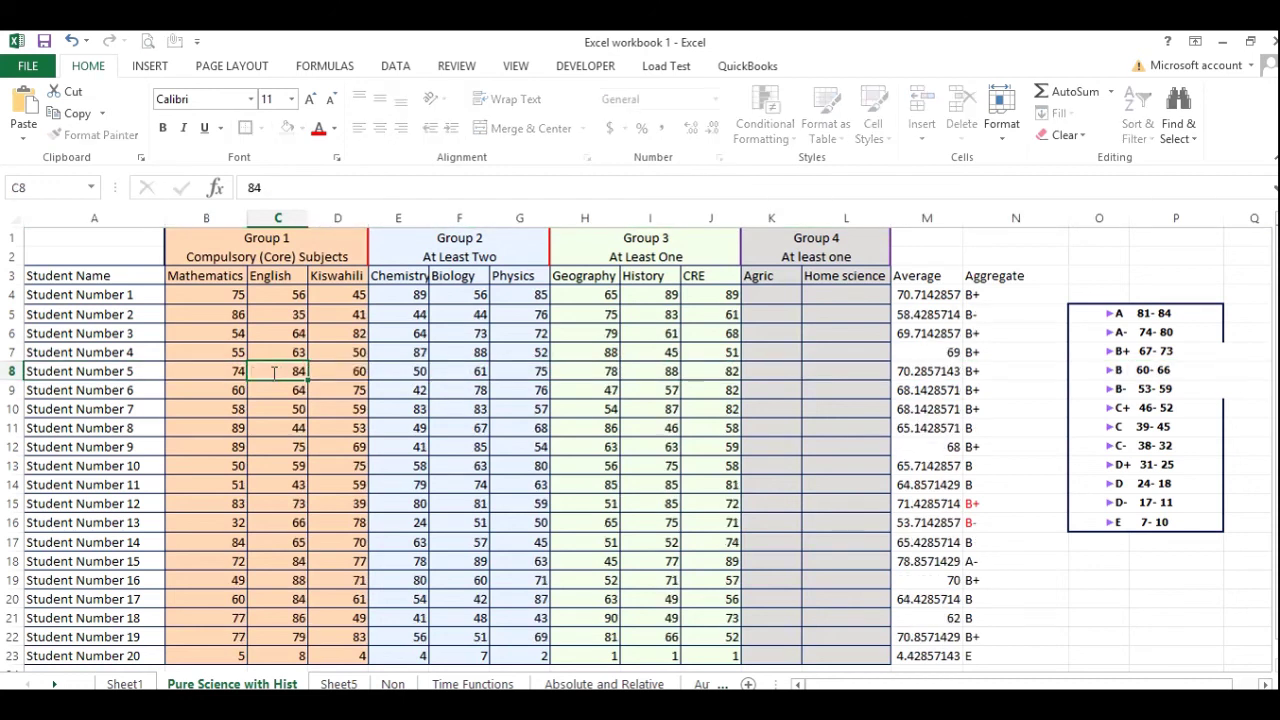
key("F2")
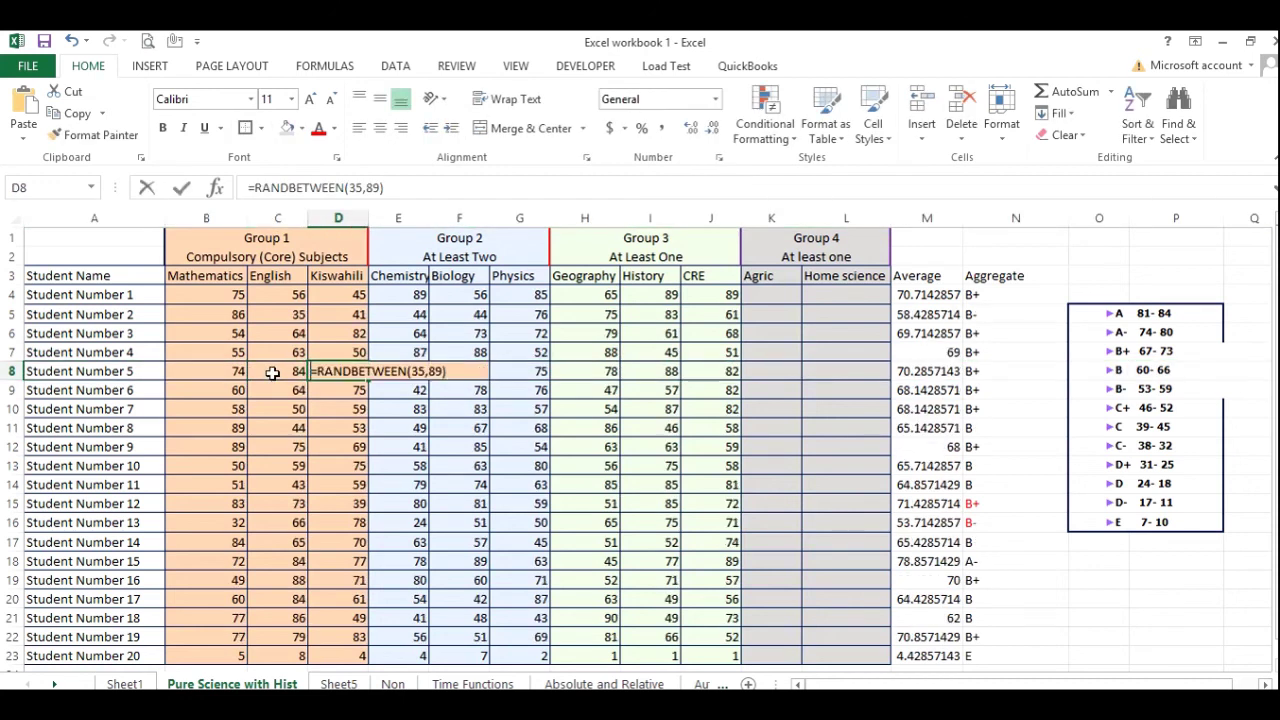
type("85")
key("Tab")
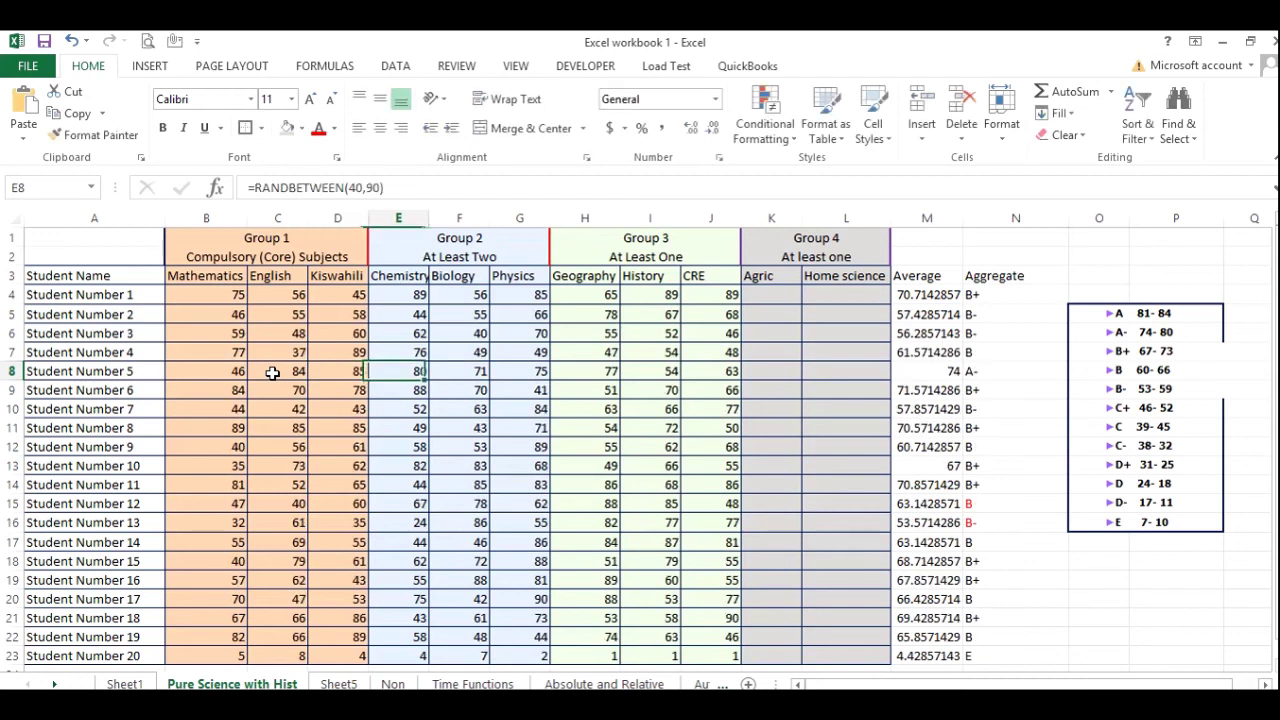
- Set Chemistry, Biology, Physics and Geography to 85, then check the A aggregate grade
key("F2")
type("85")
key("Tab")
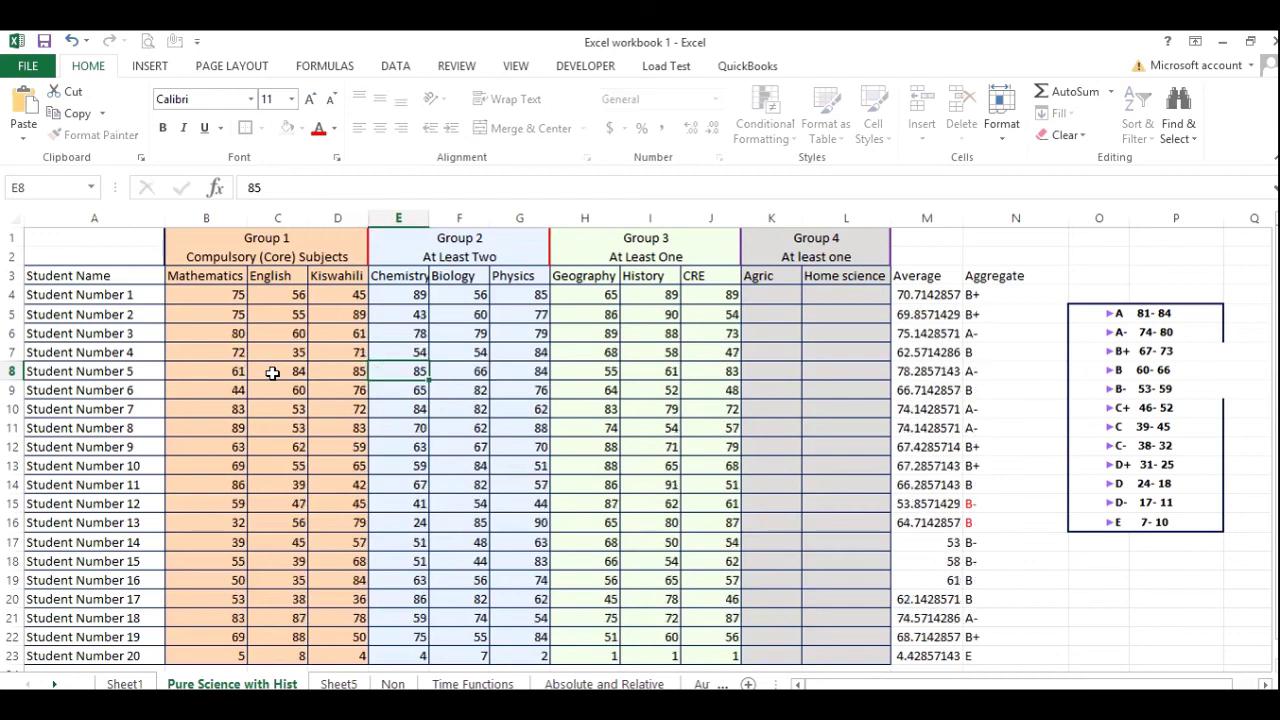
key("F2")
type("85")
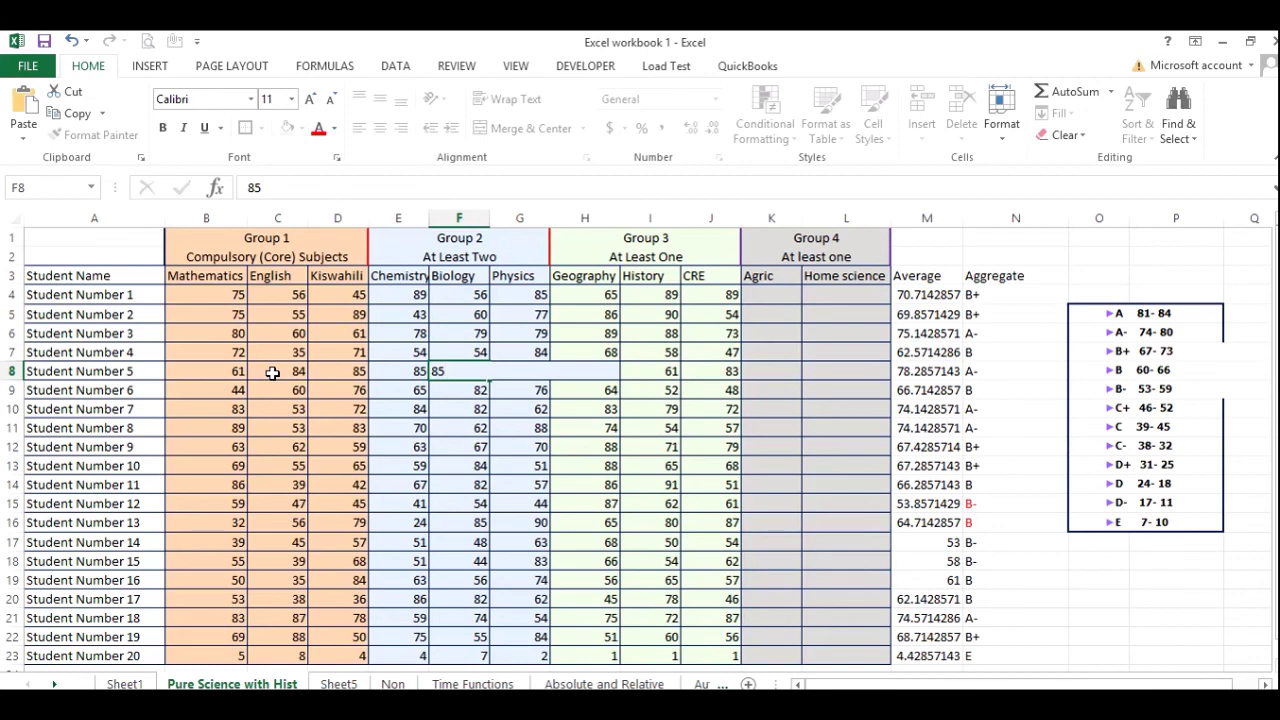
key("Tab")
key("F2")
type("85")
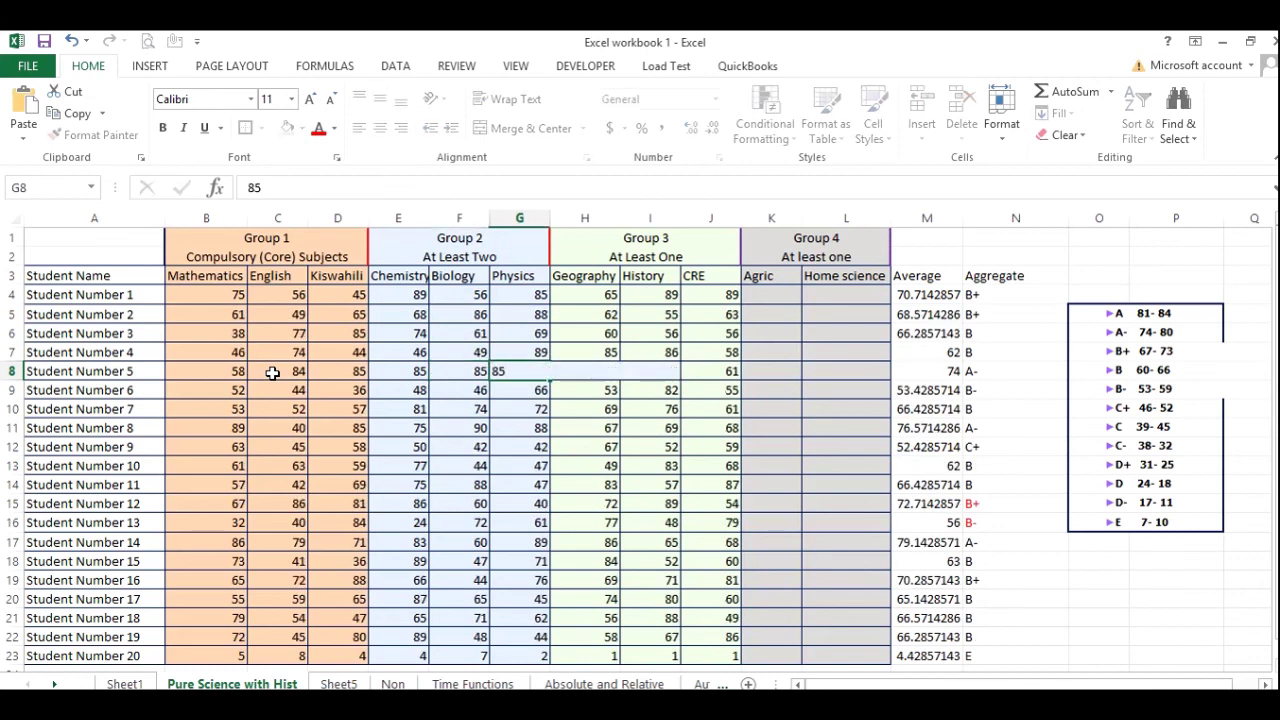
key("Tab")
type("85")
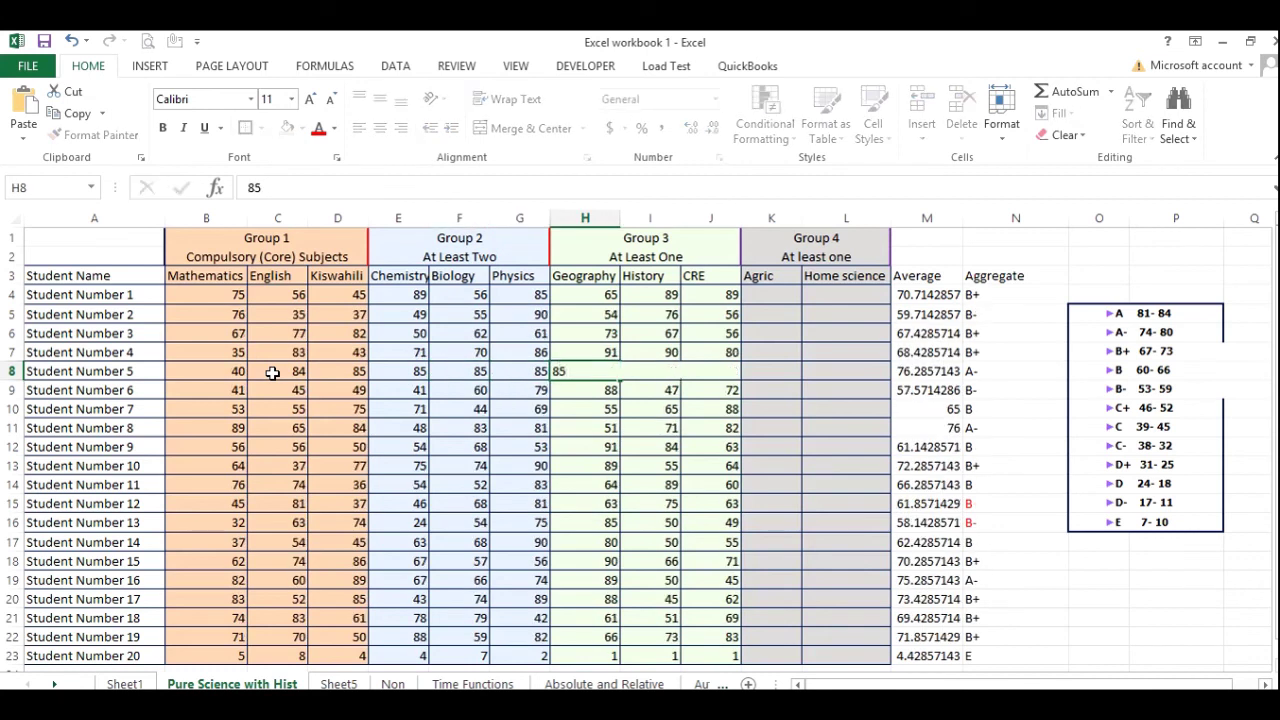
key("Tab")
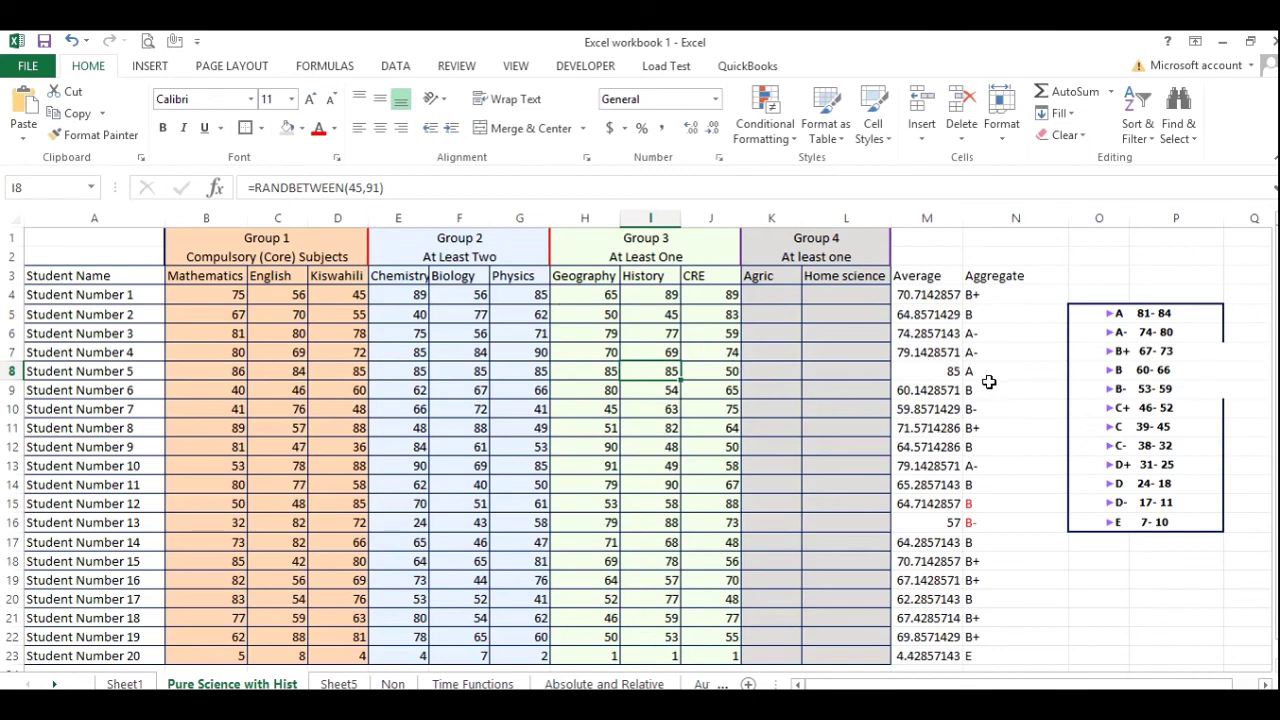
left_click_drag(592, 371, 700, 370)
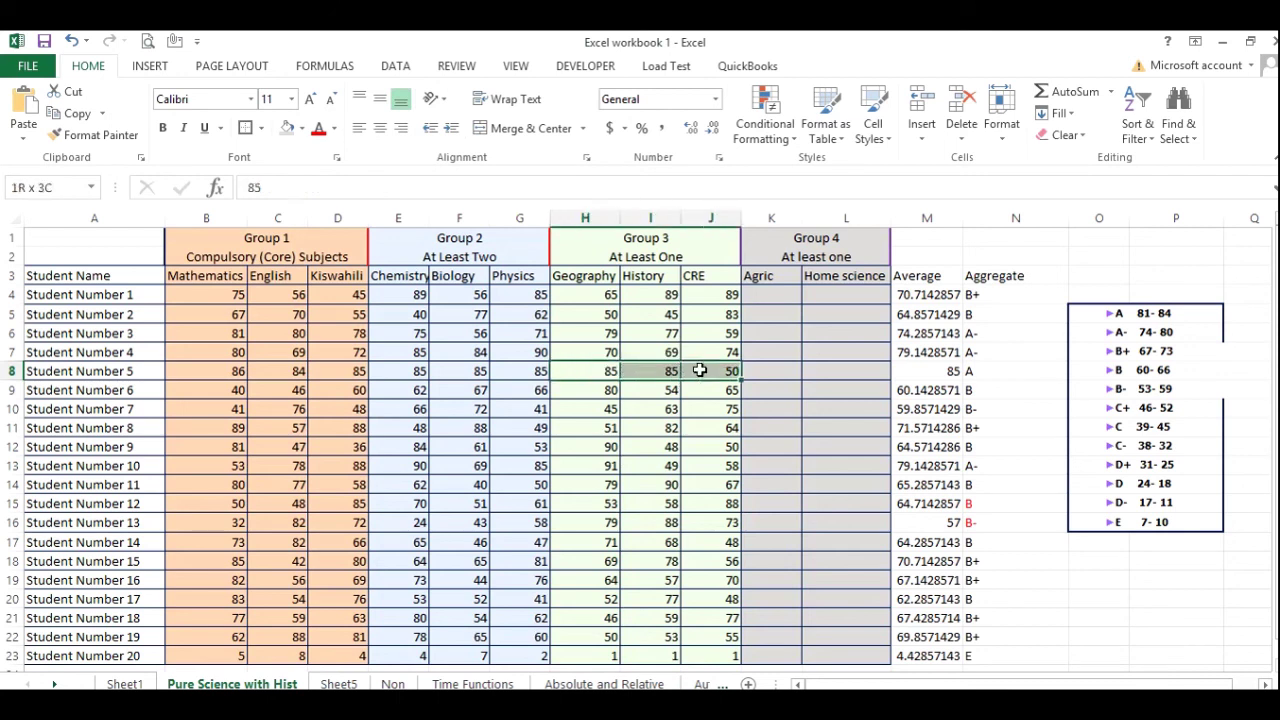
left_click(987, 371)
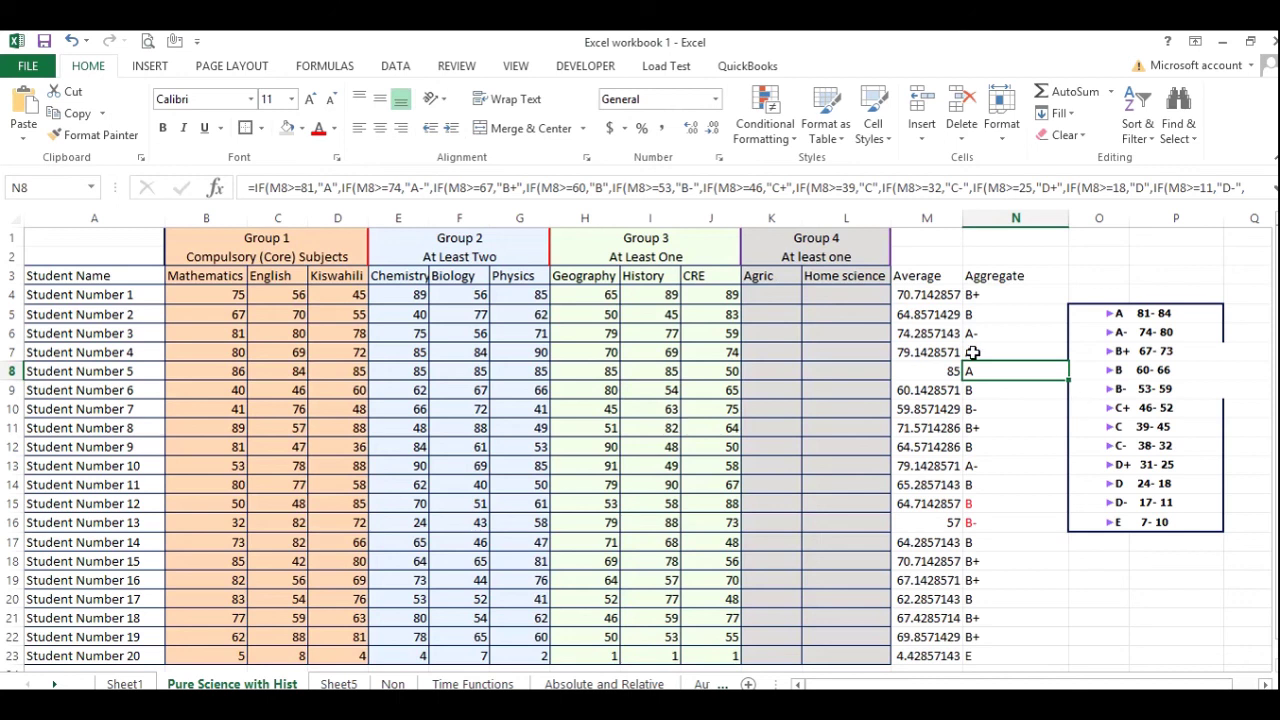
key("Up")
key("Up")
key("Up")
key("Up")
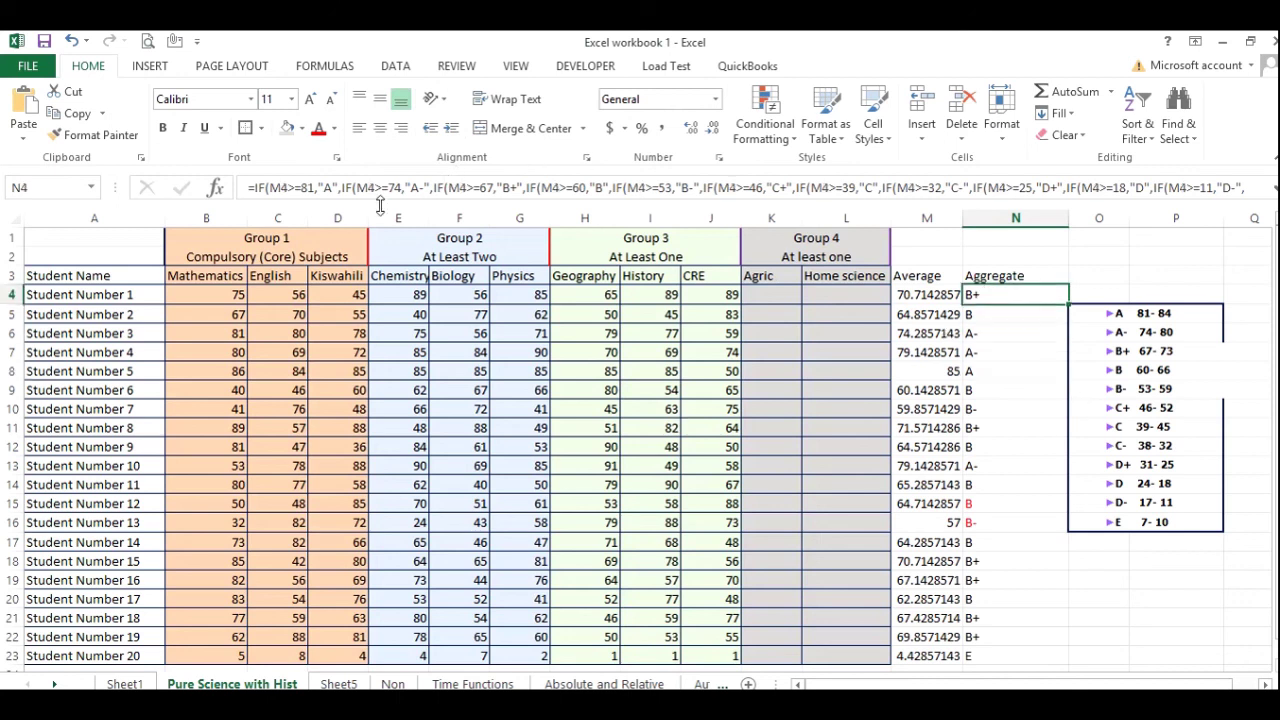